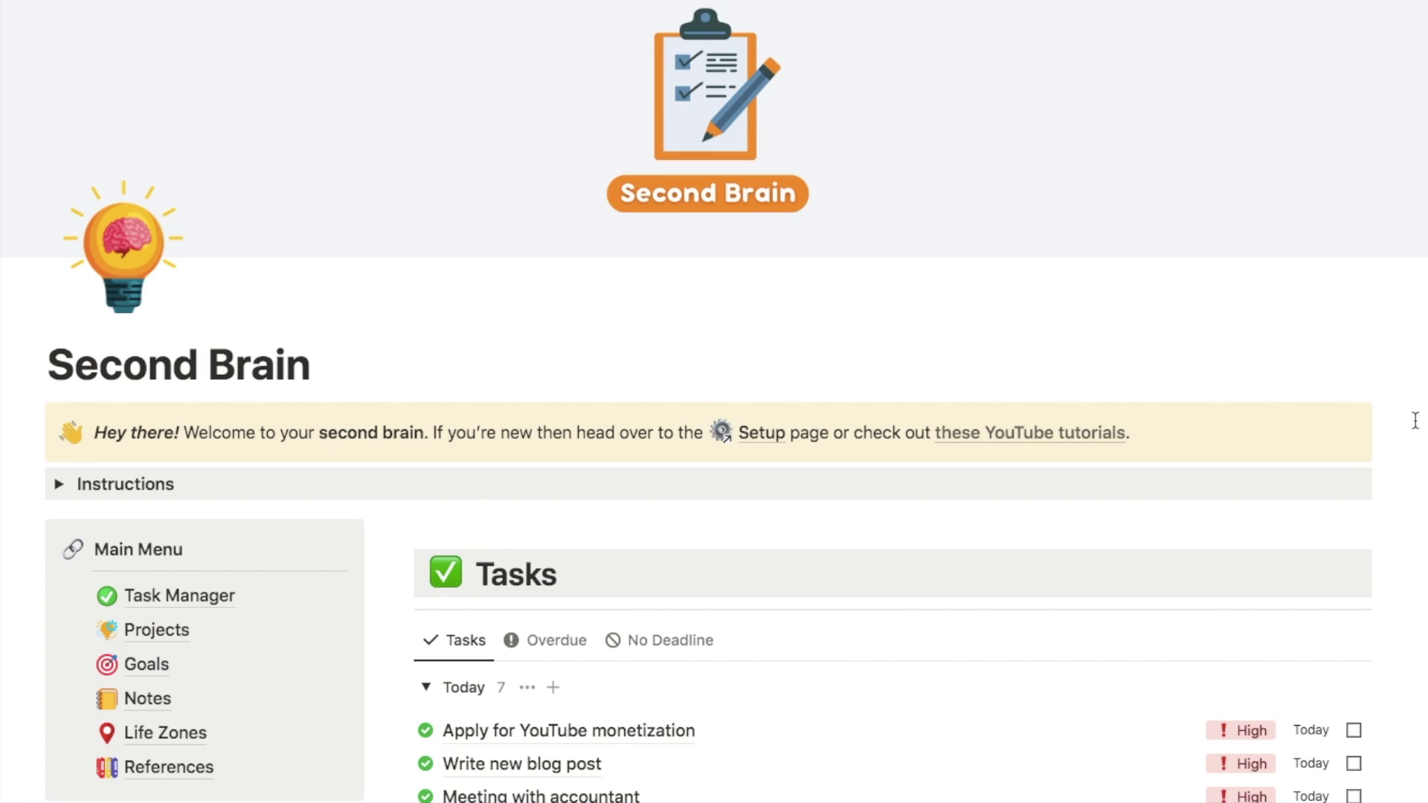
- Scroll the Second Brain dashboard past Tasks, Projects and Goals to the Life Zones and References galleries
scroll(1415, 420, down, 3)
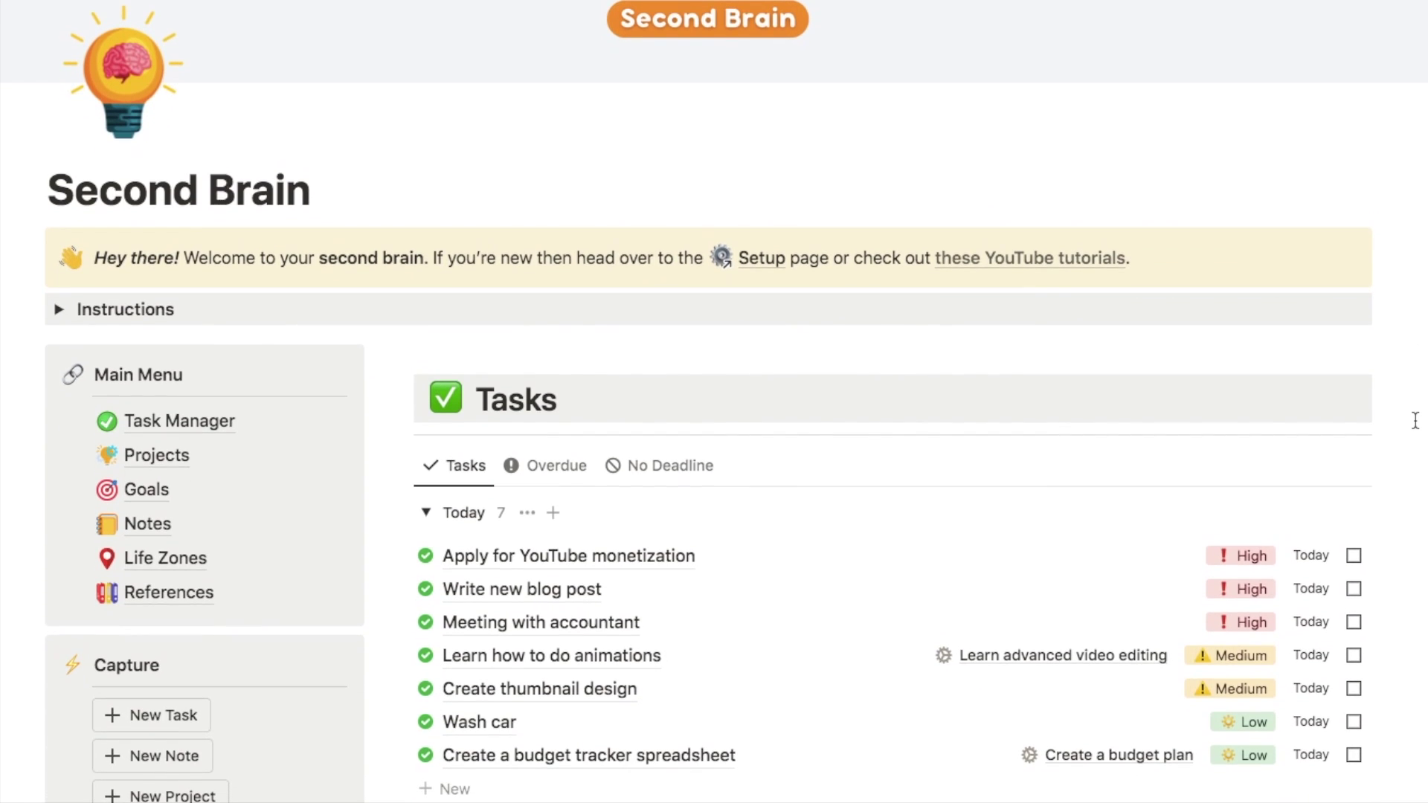
scroll(1415, 420, down, 3)
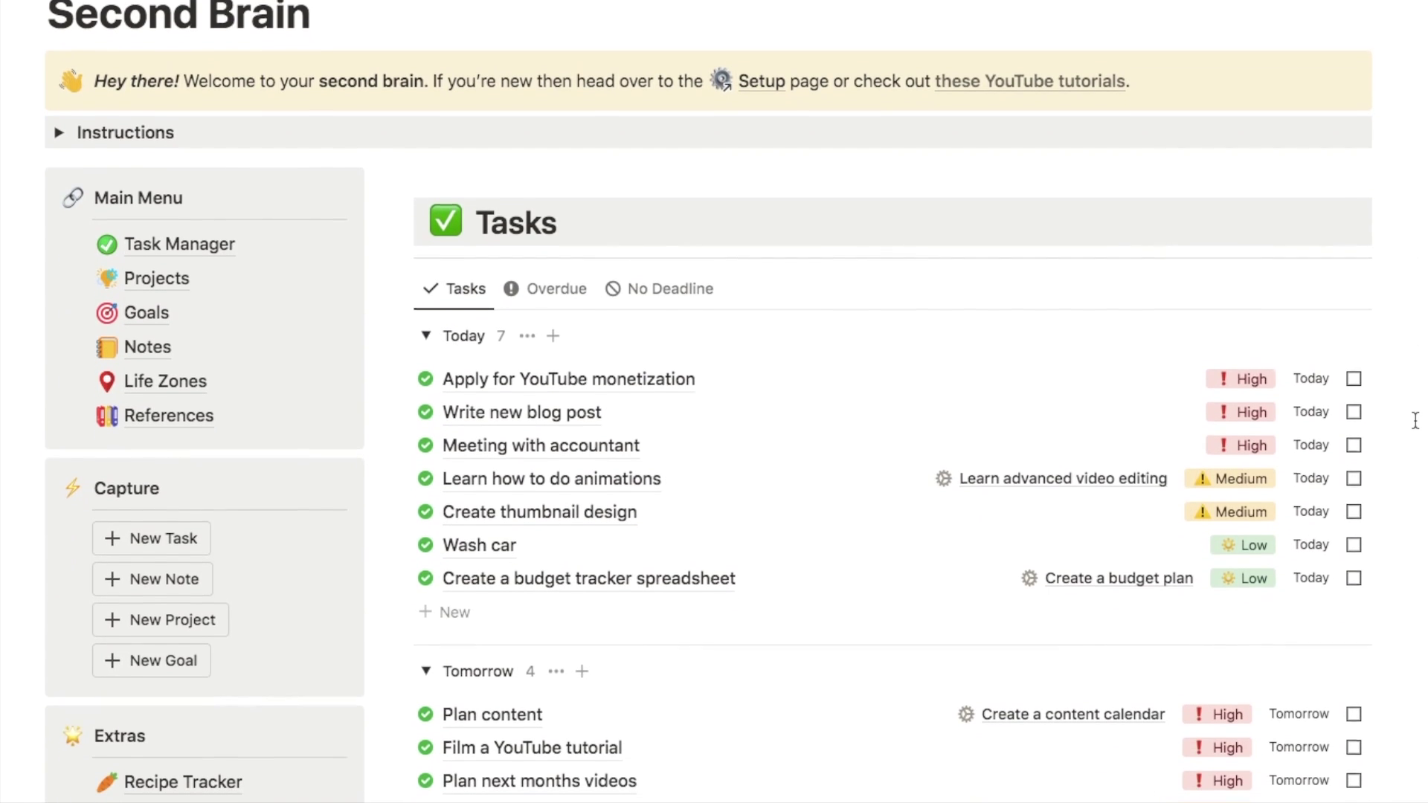
scroll(1414, 420, down, 1)
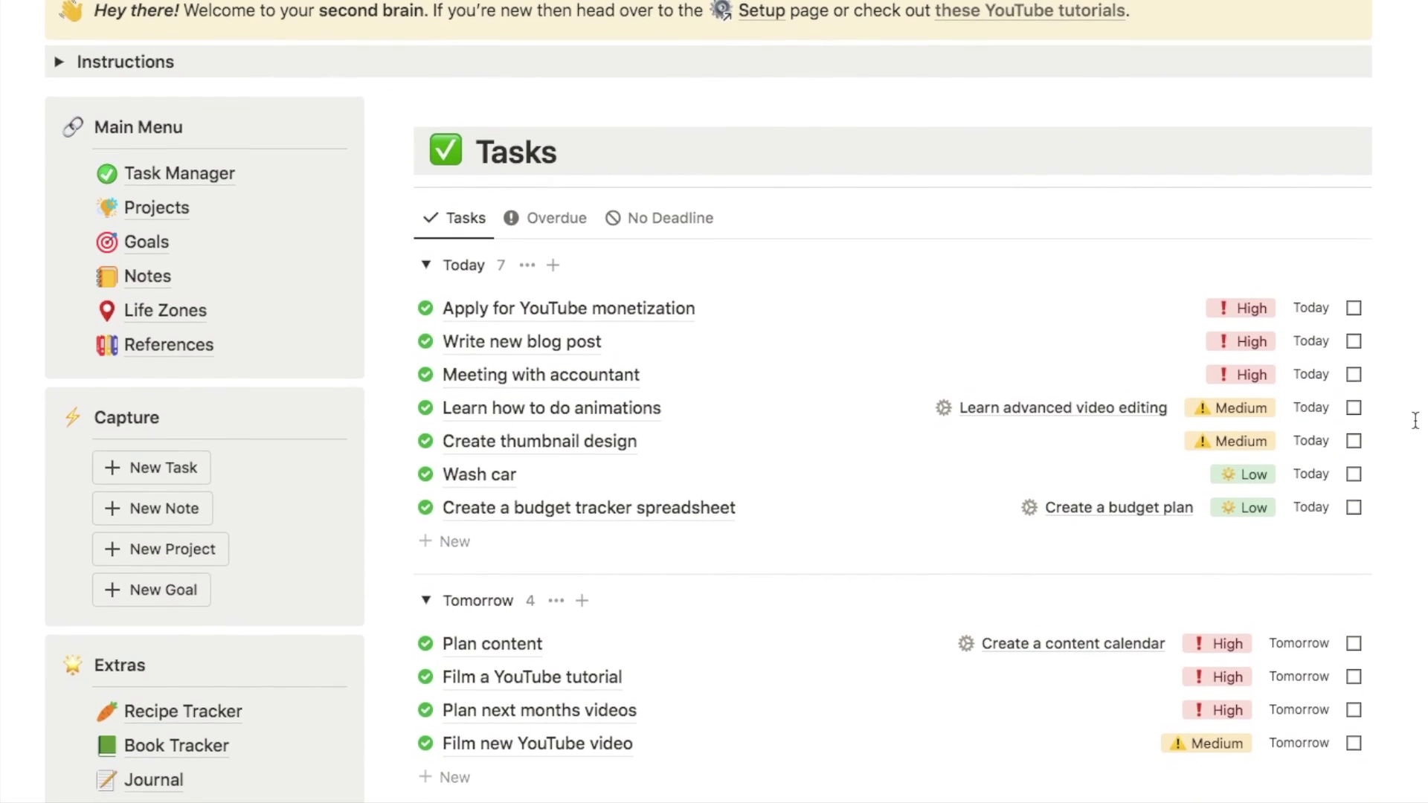
scroll(1415, 420, down, 1)
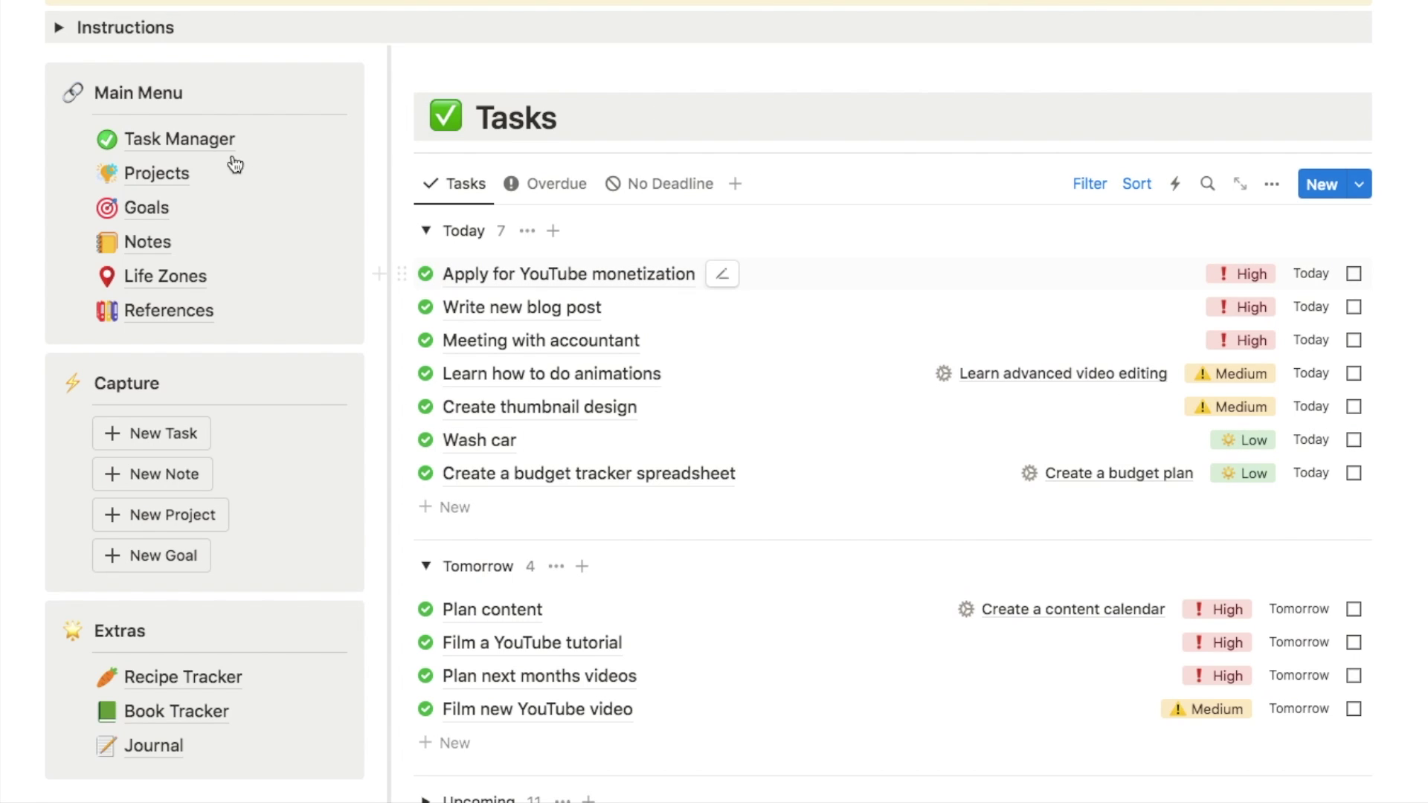
scroll(372, 249, down, 15)
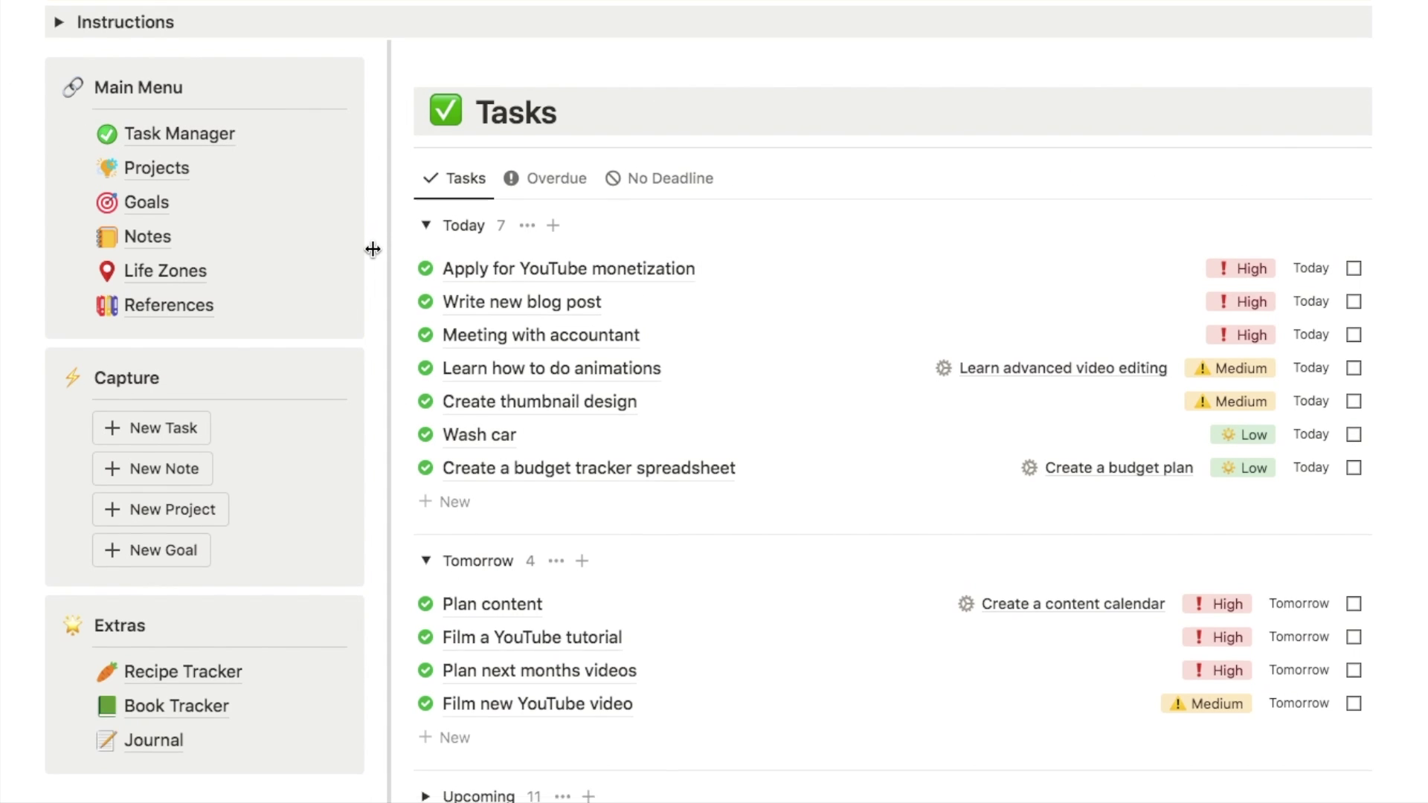
scroll(580, 104, down, 2)
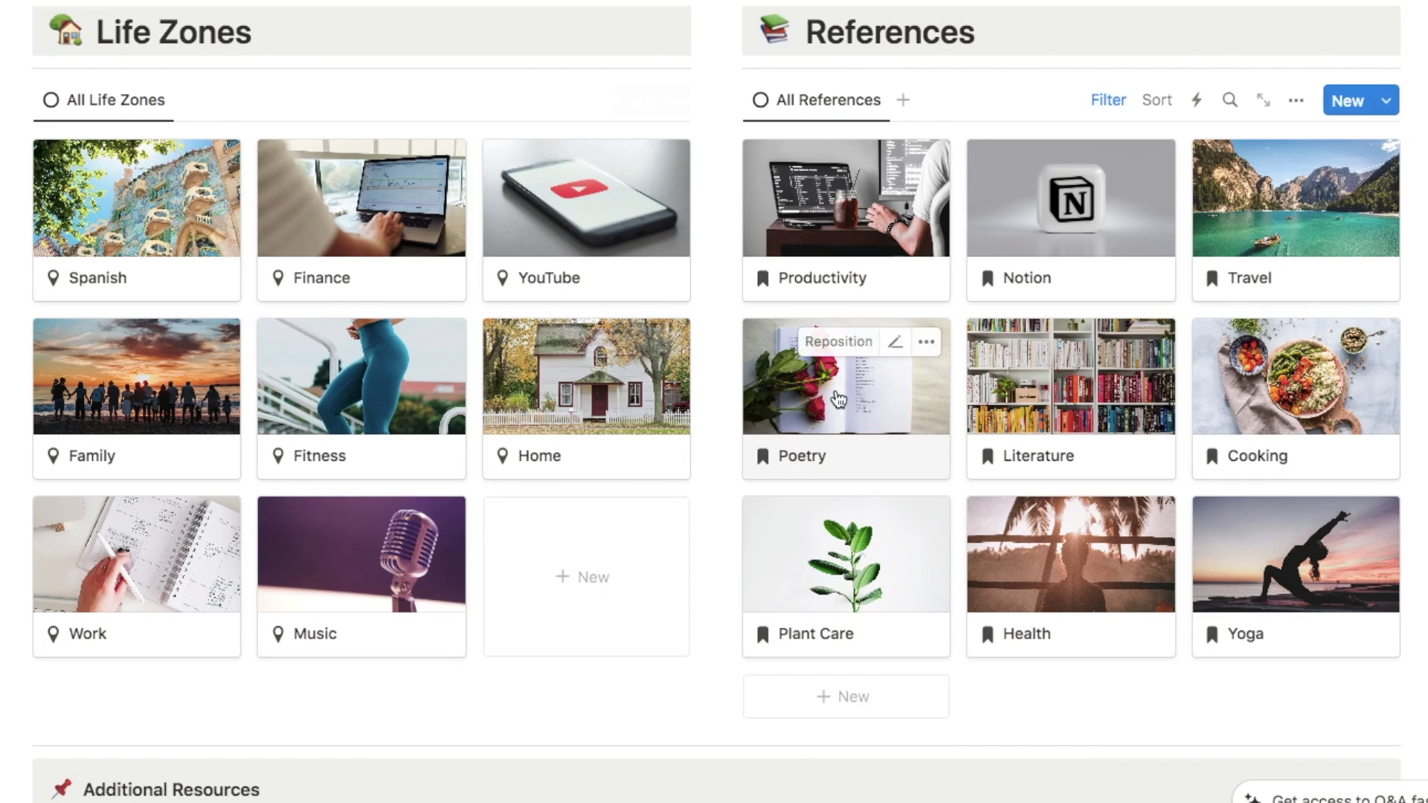
- Open the YouTube life zone in a side panel and switch to its Projects board
click(540, 235)
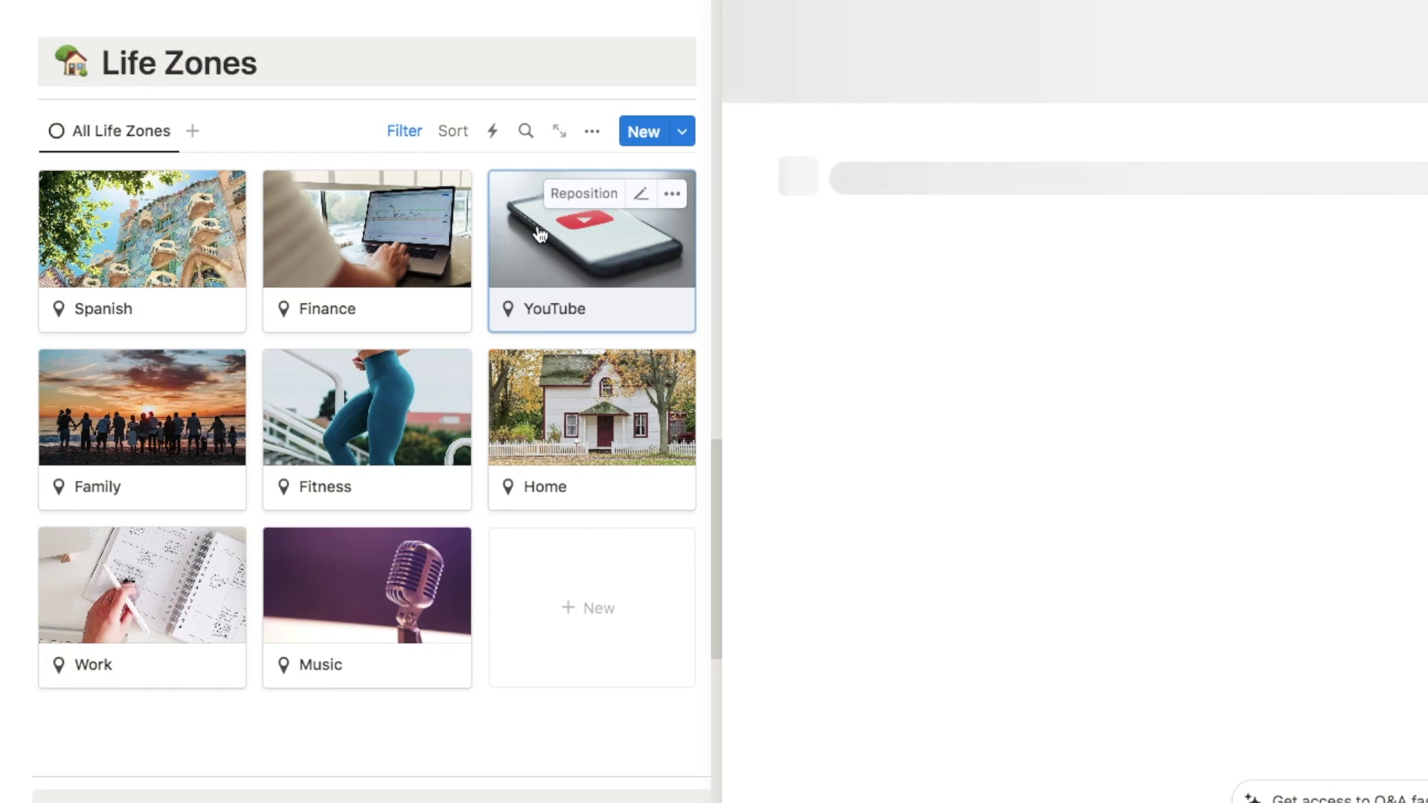
scroll(1319, 320, down, 6)
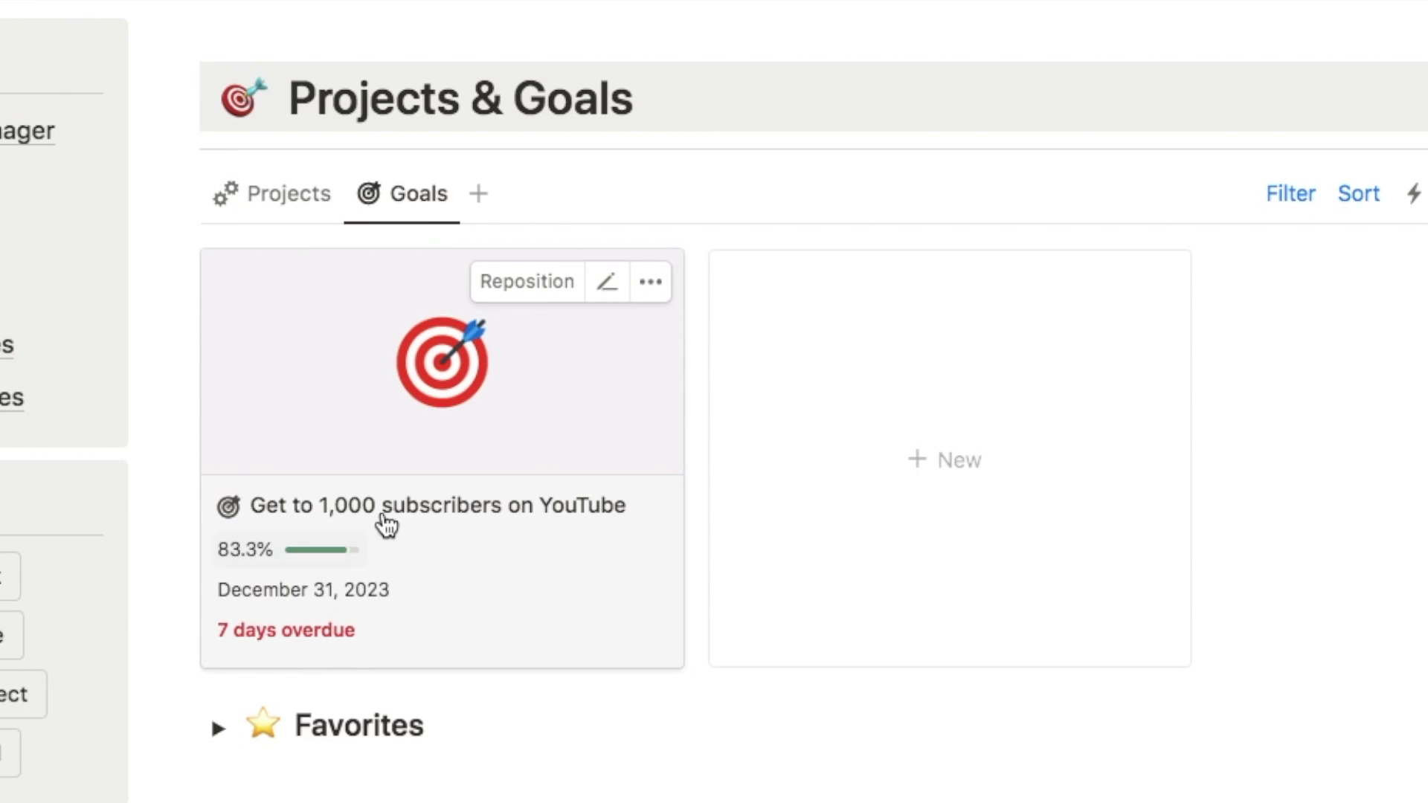
click(303, 208)
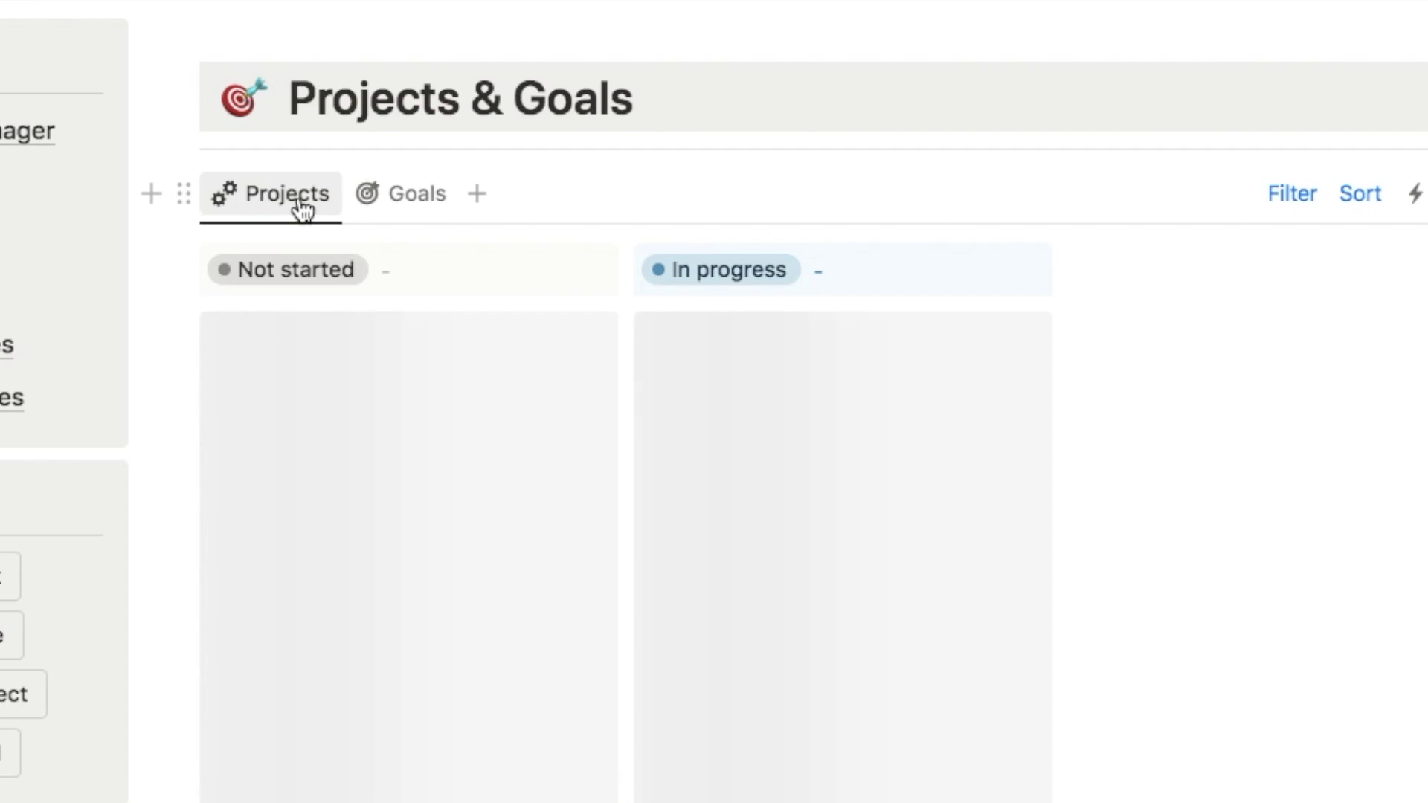
- In All Web Clips, collapse the computer.howstuffworks.com group and expand descript.com
scroll(299, 210, down, 2)
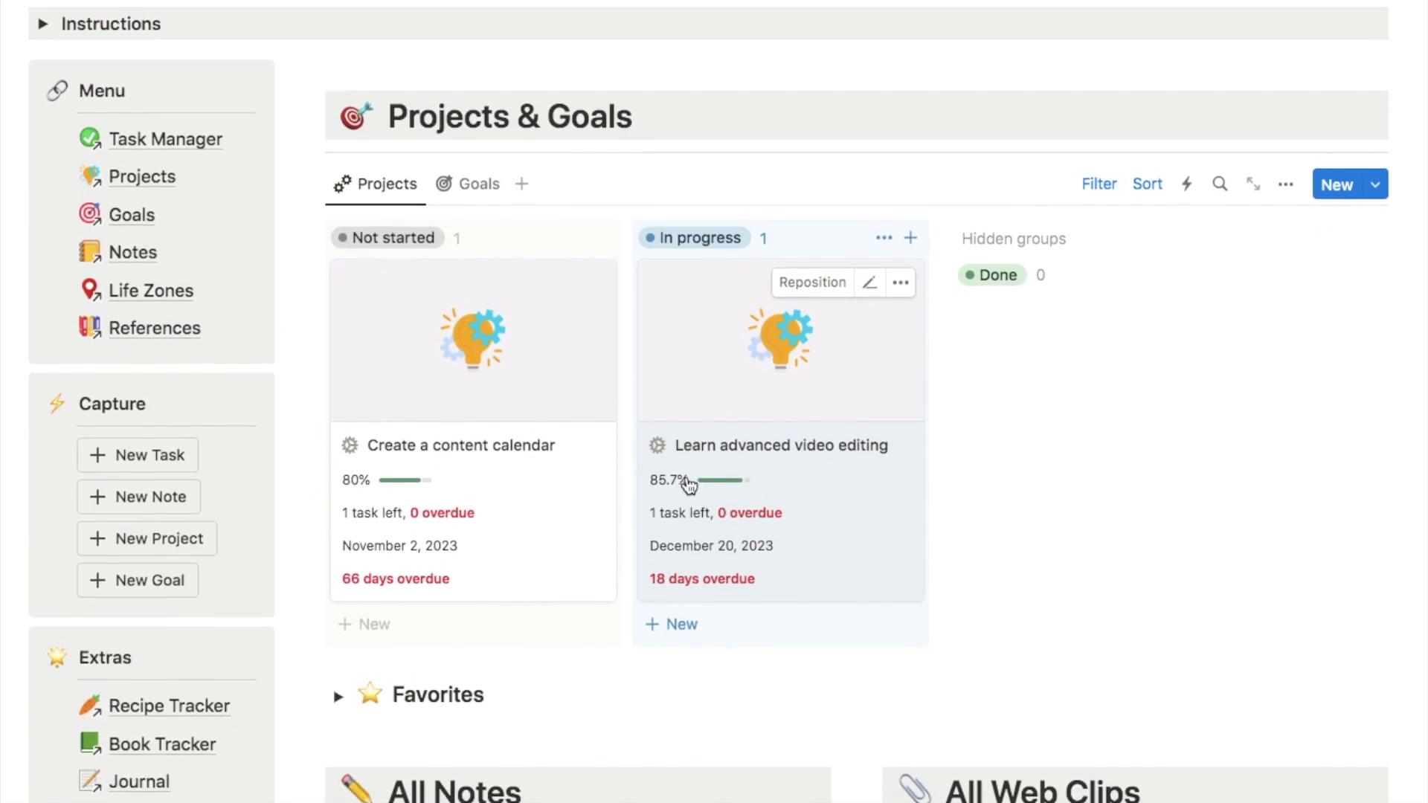
scroll(712, 483, down, 5)
scroll(687, 477, down, 3)
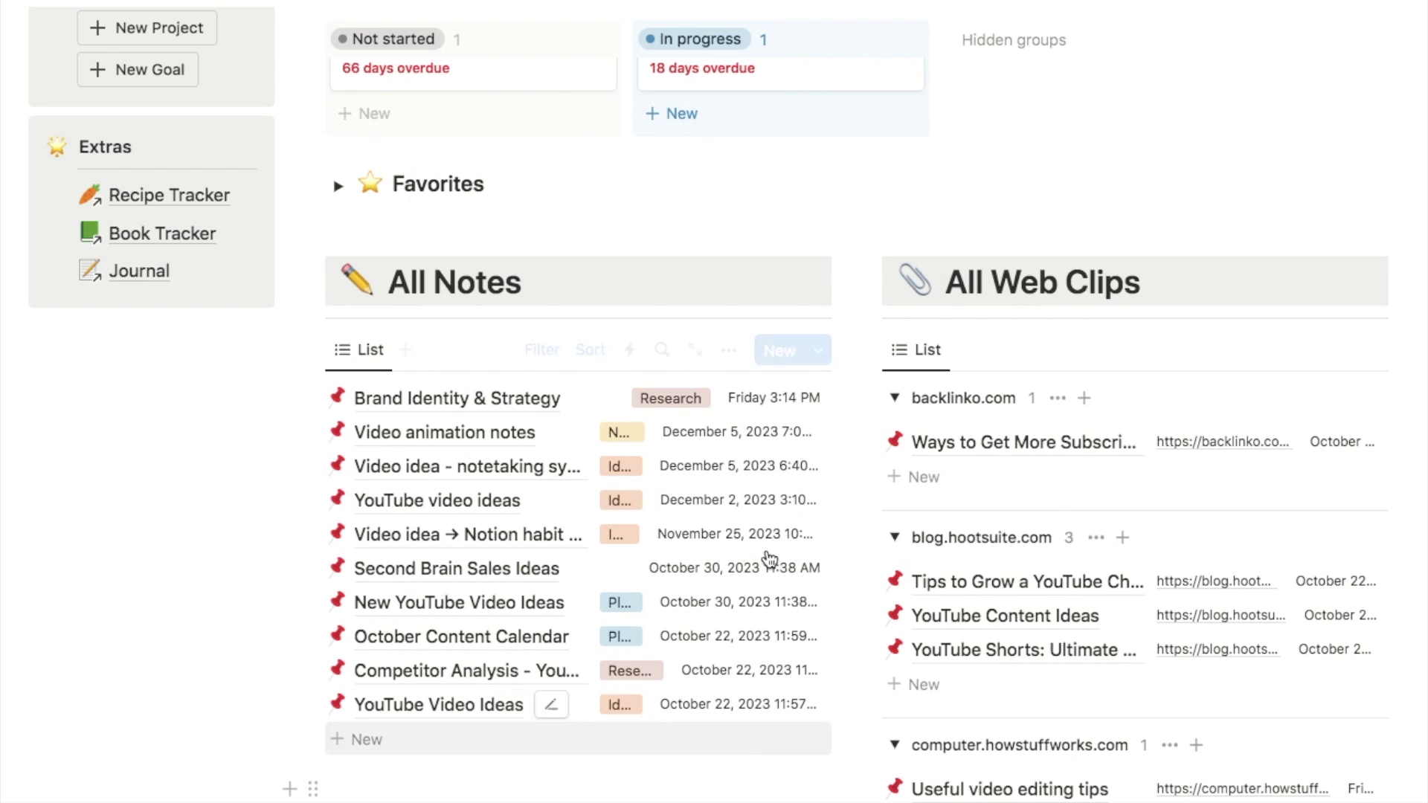
scroll(1078, 521, down, 1)
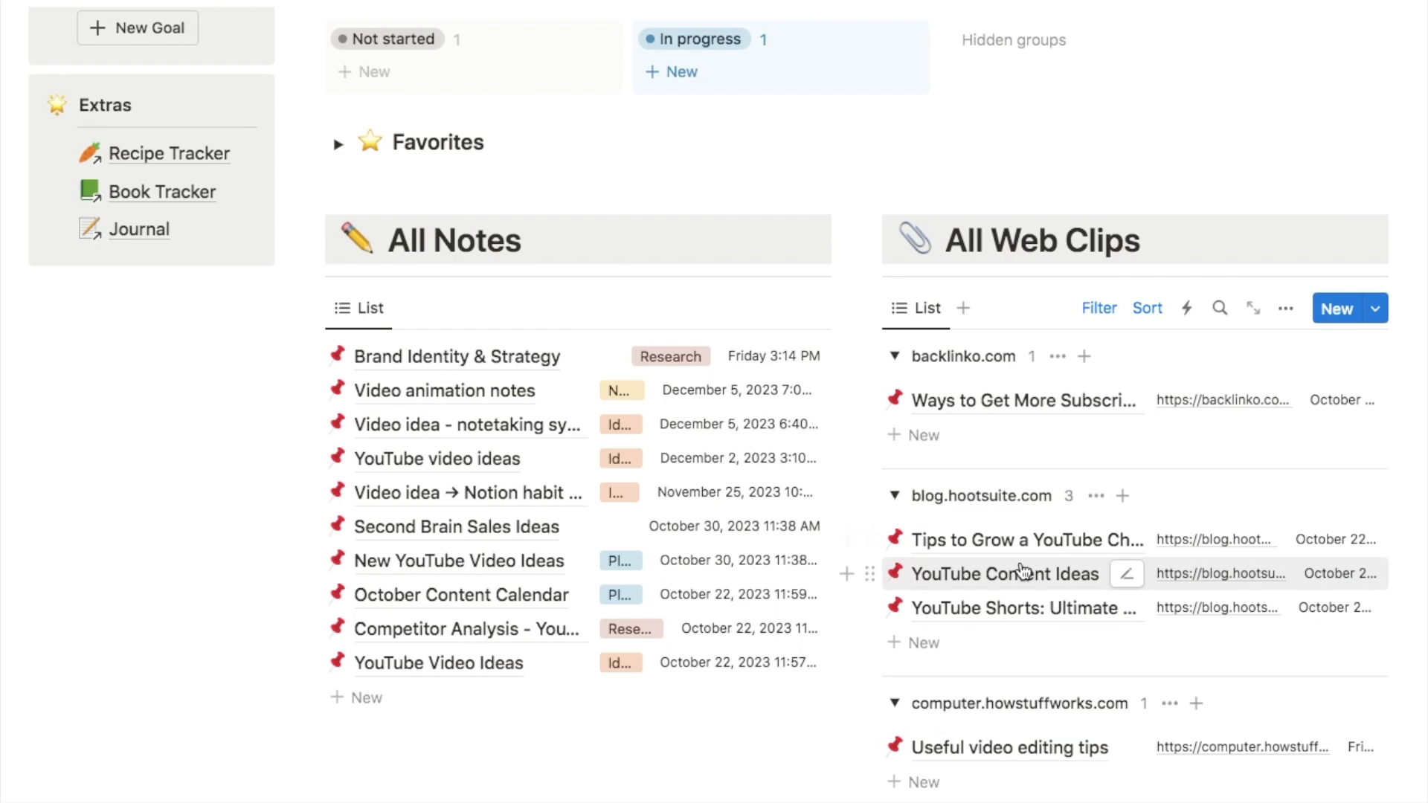
scroll(1024, 571, down, 2)
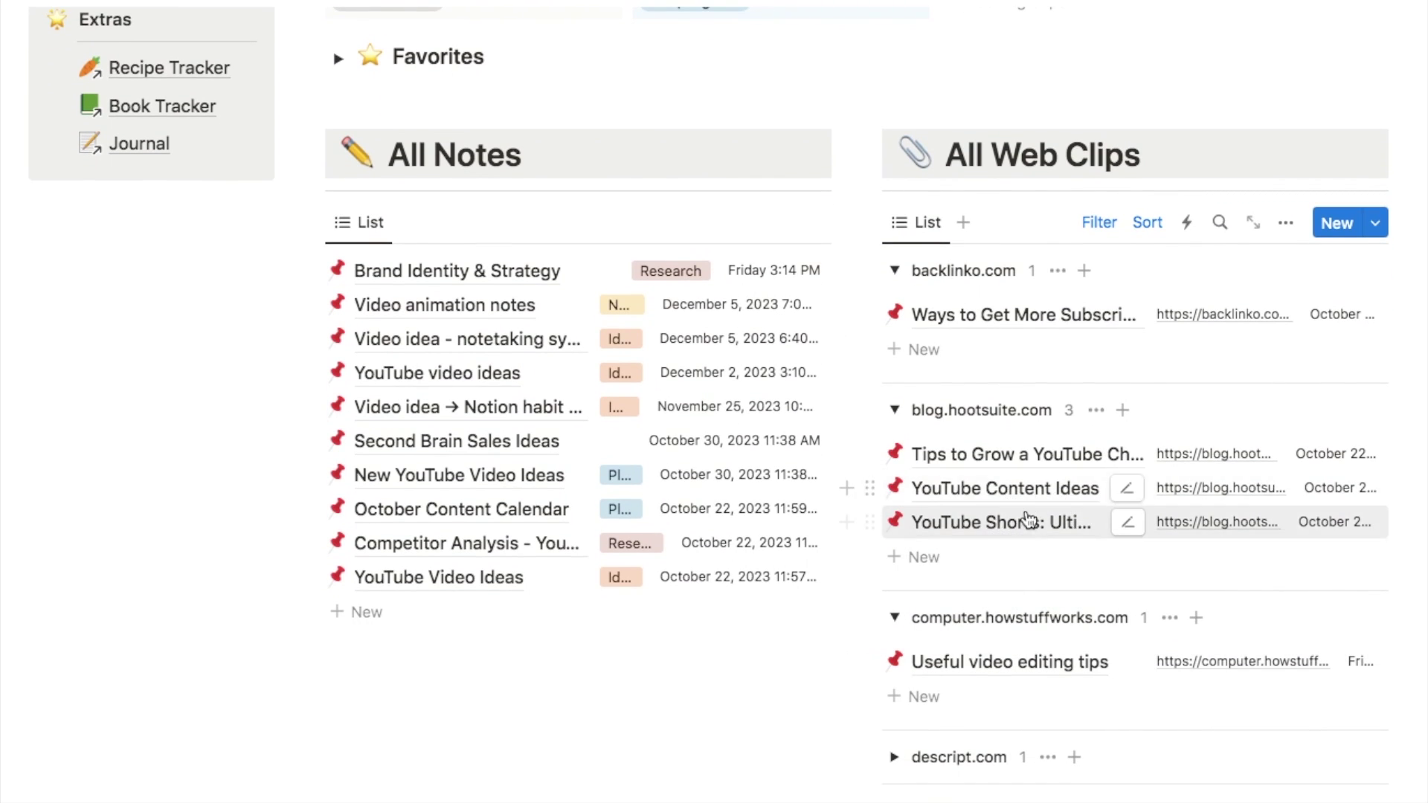
click(895, 620)
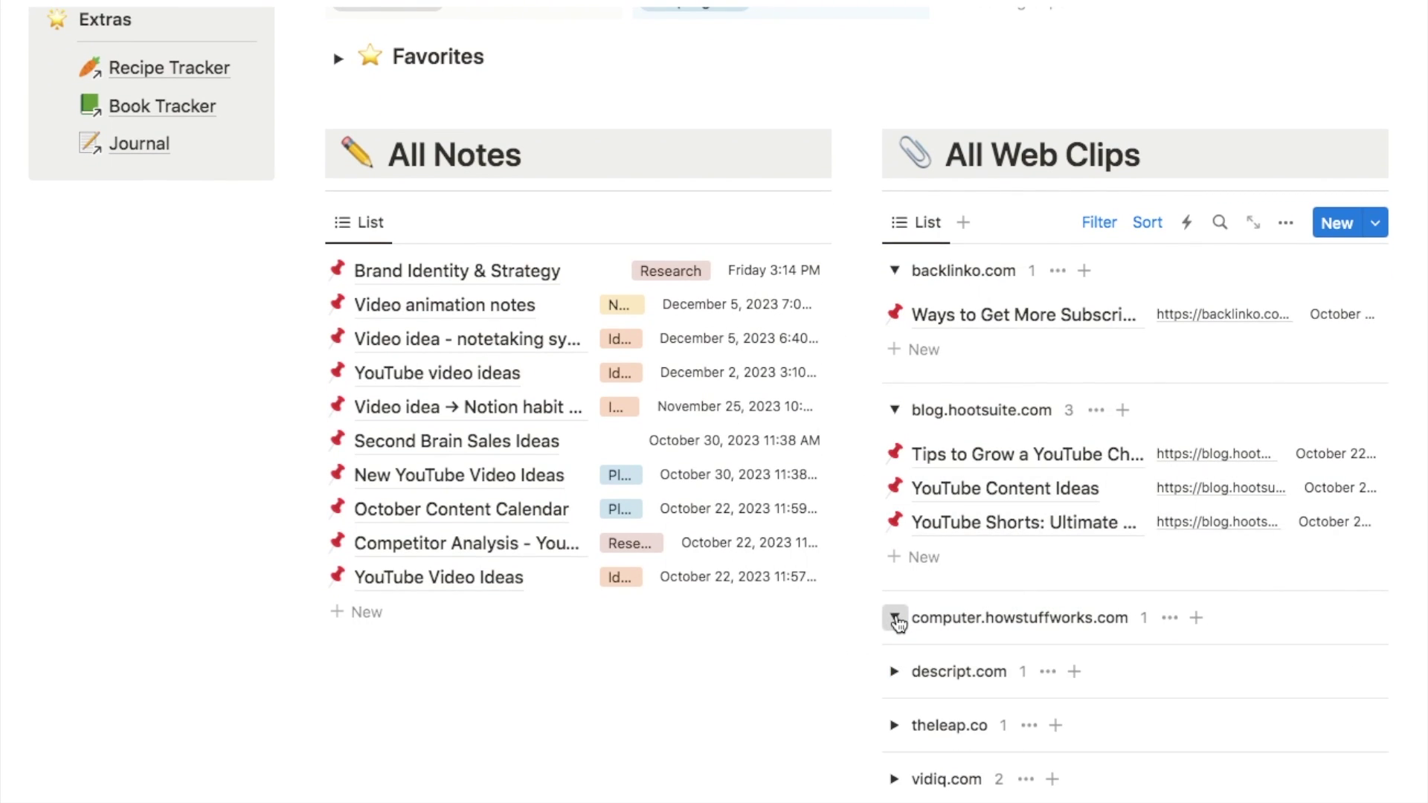
click(896, 673)
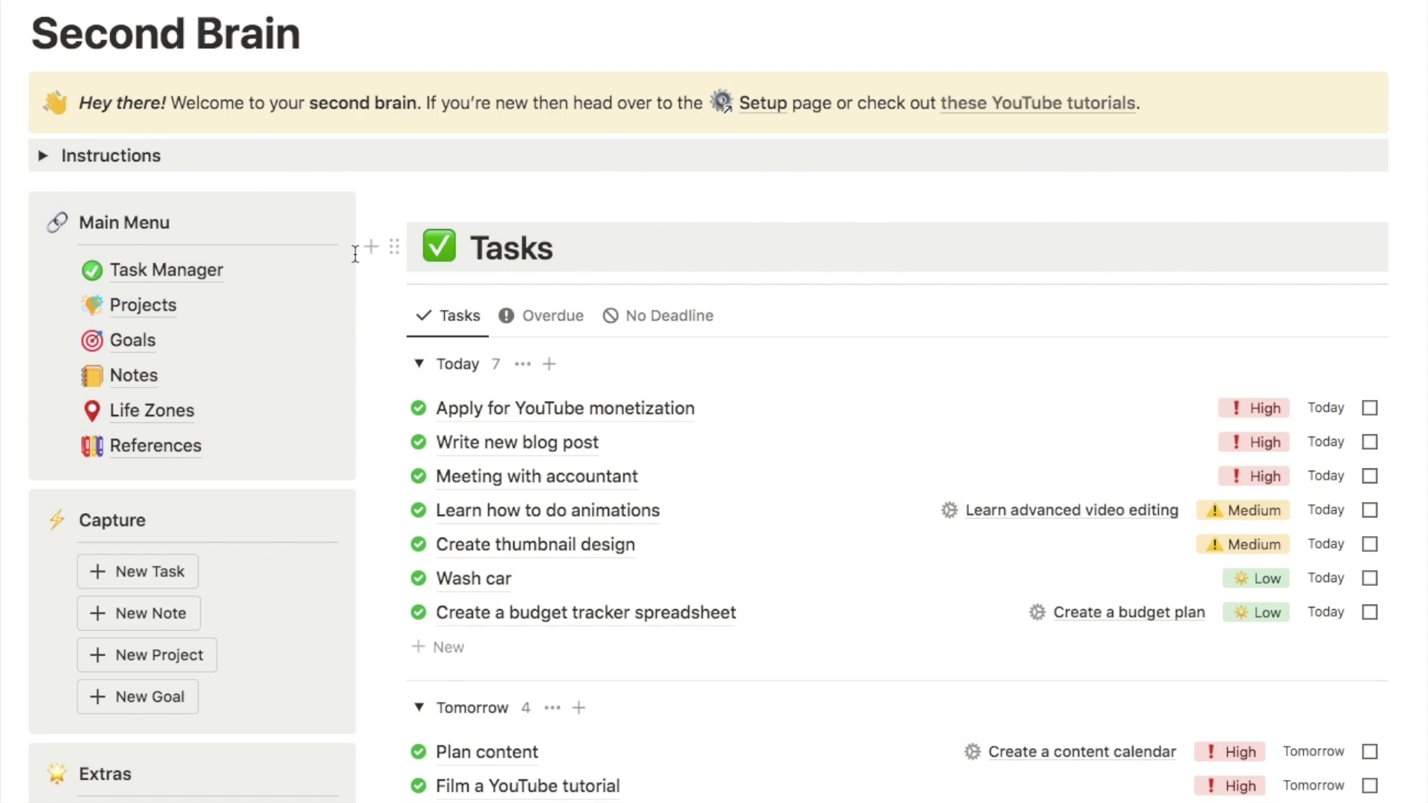
scroll(150, 386, down, 1)
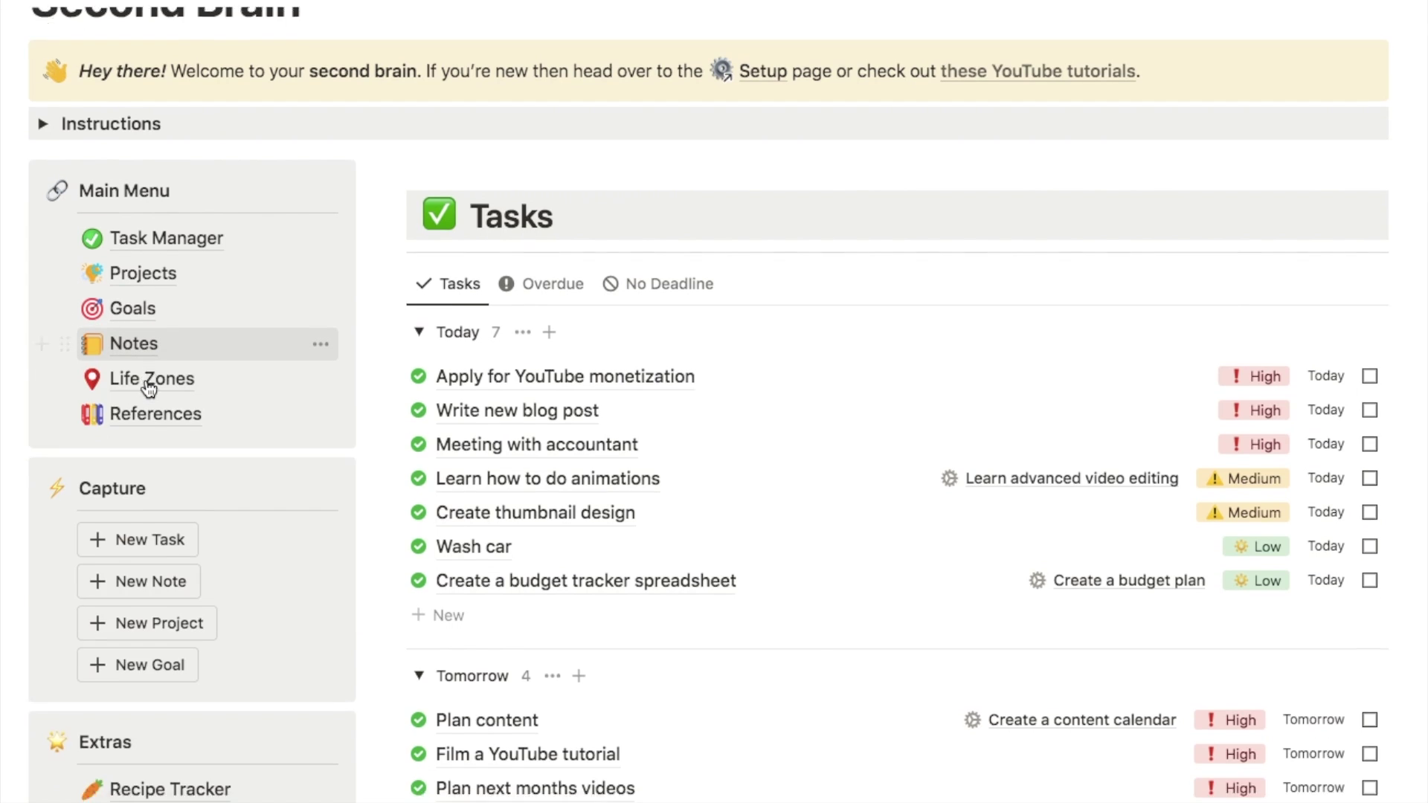
scroll(149, 387, down, 3)
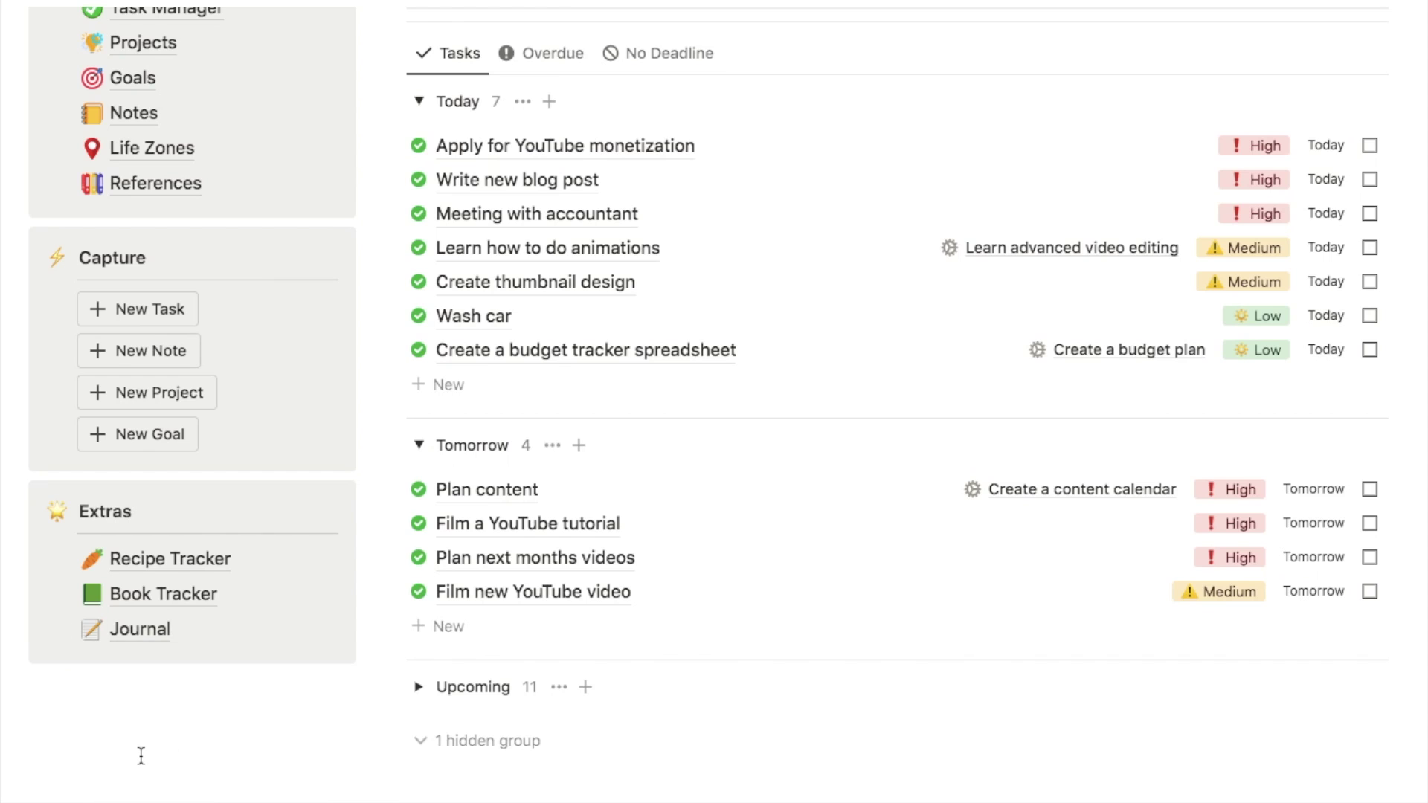
scroll(141, 755, up, 3)
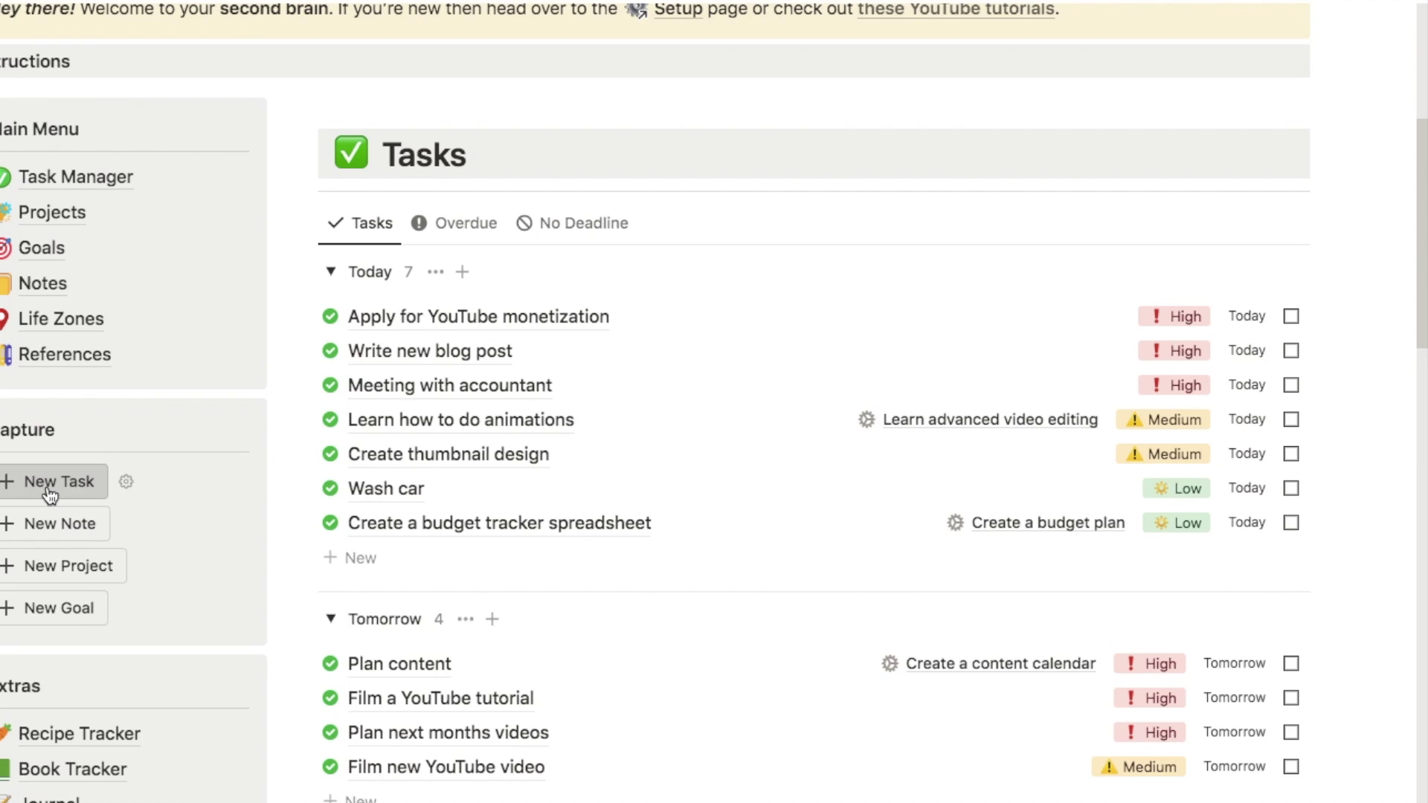
- Create a new task named 'Send report'
click(348, 339)
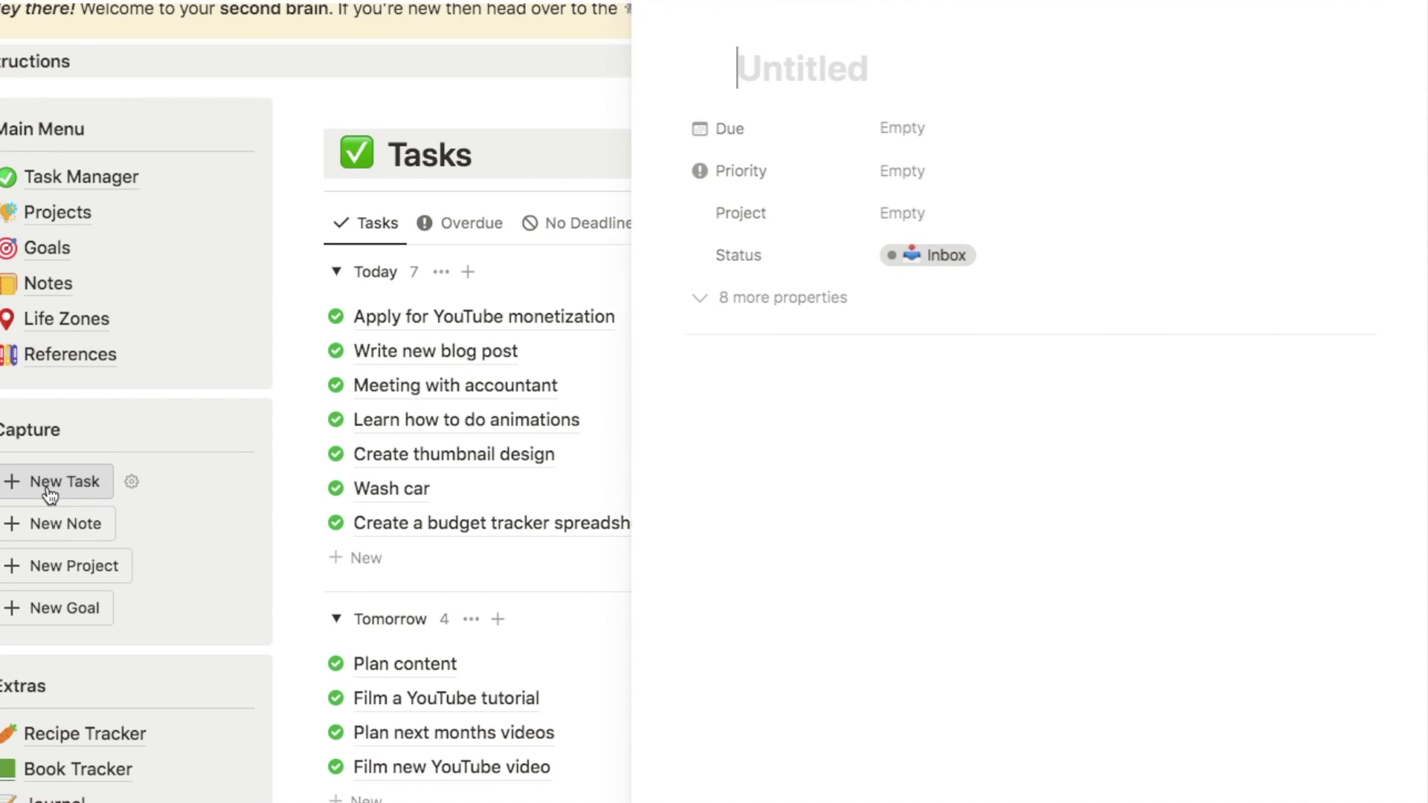
text(Send report)
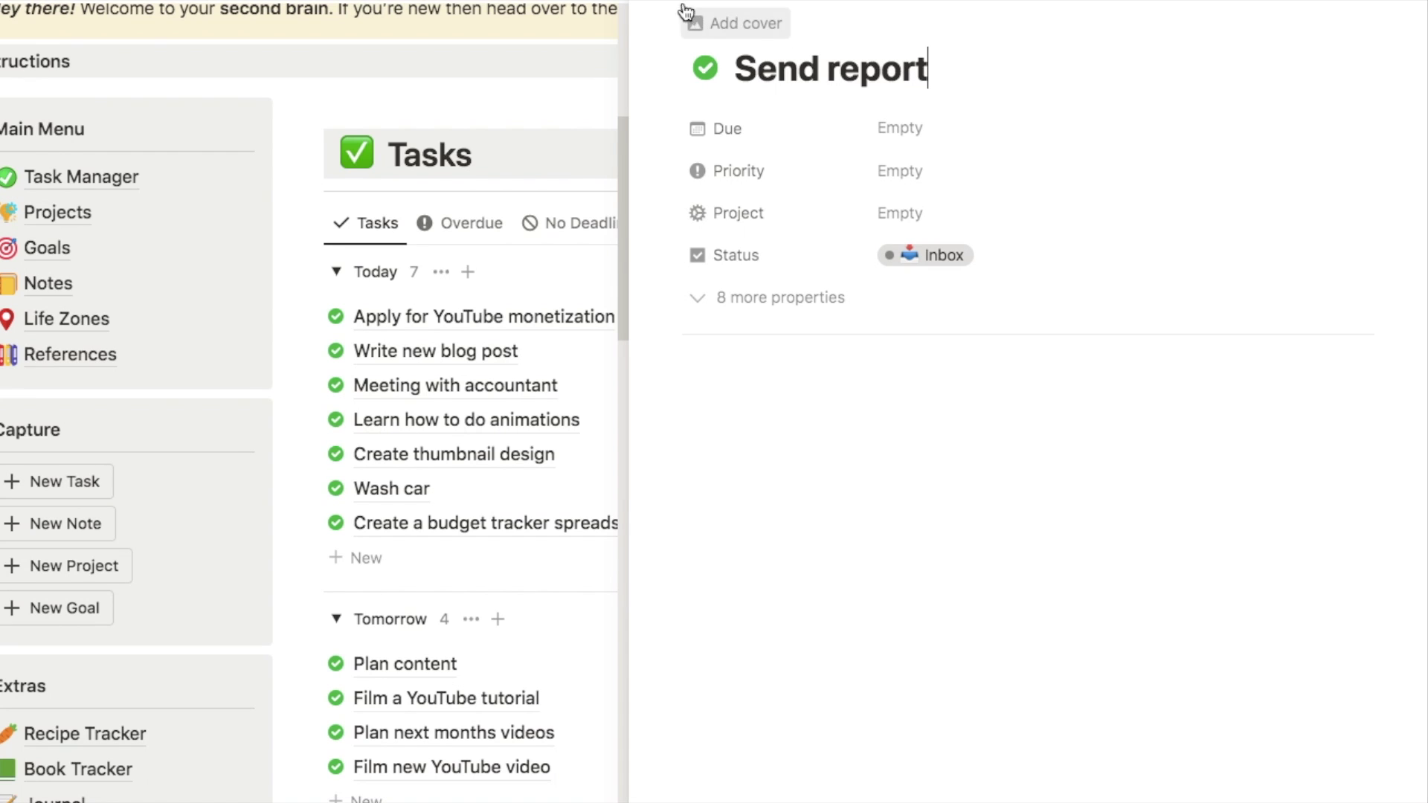
key(Escape)
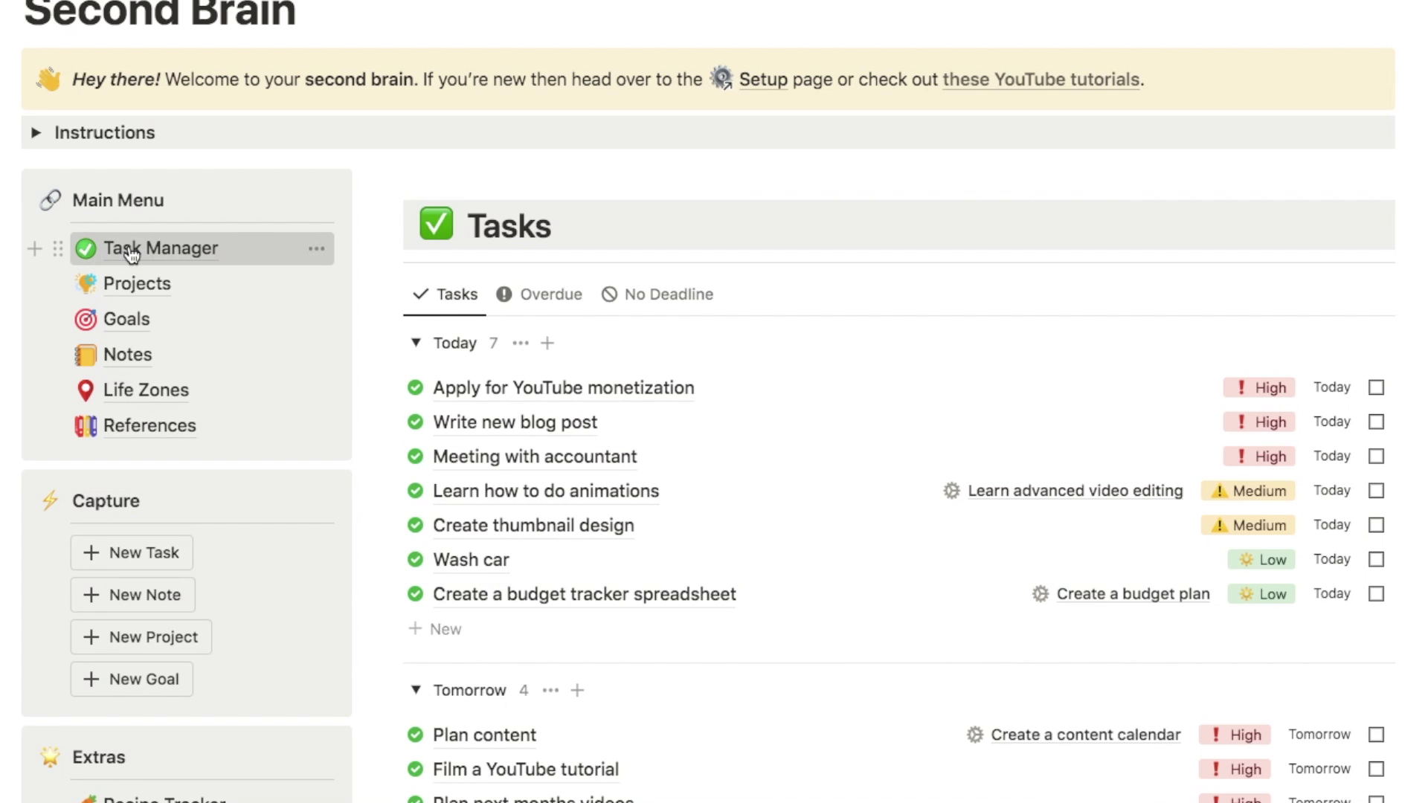
- In Task Manager's Task Inbox, give Send report a January 7 (Today) due date and High priority
click(132, 255)
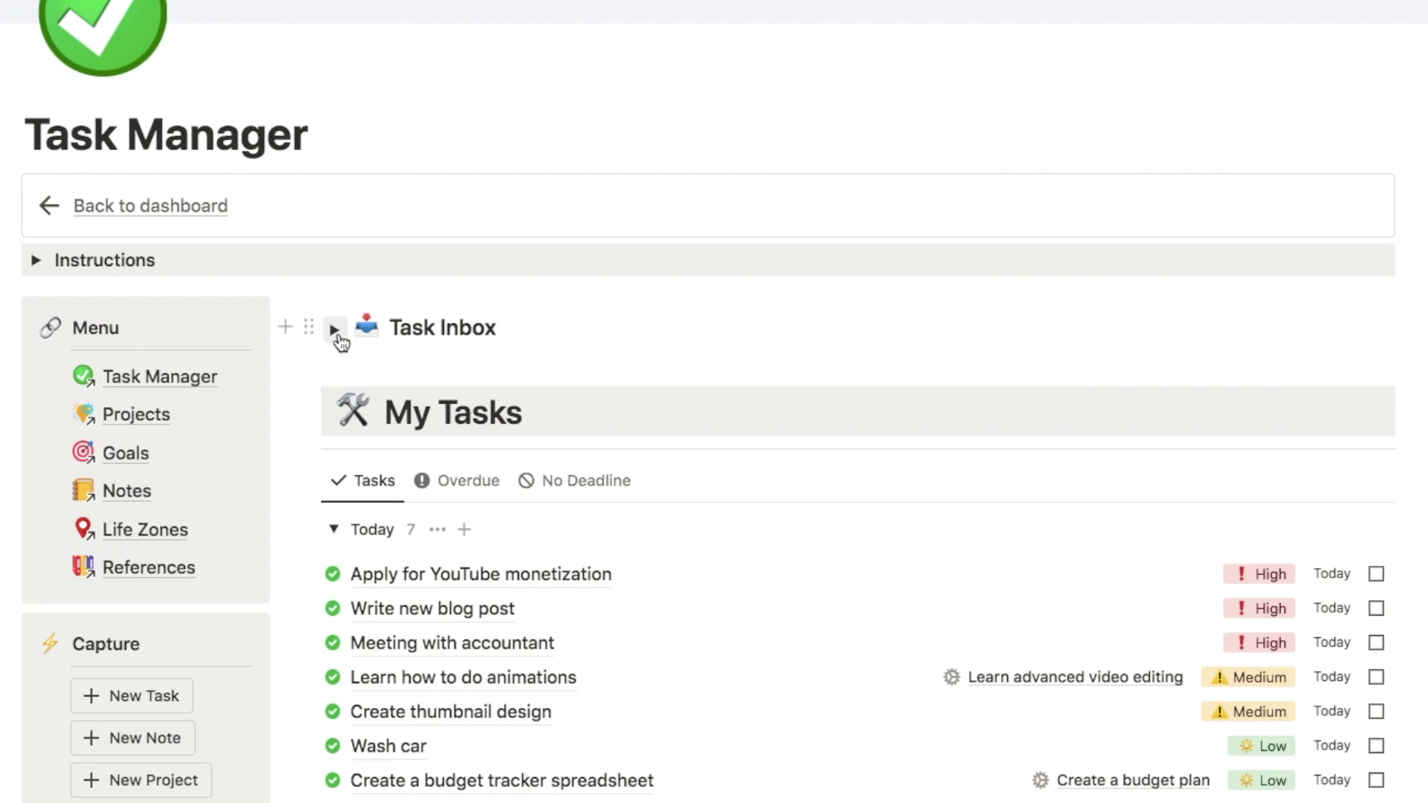
click(336, 332)
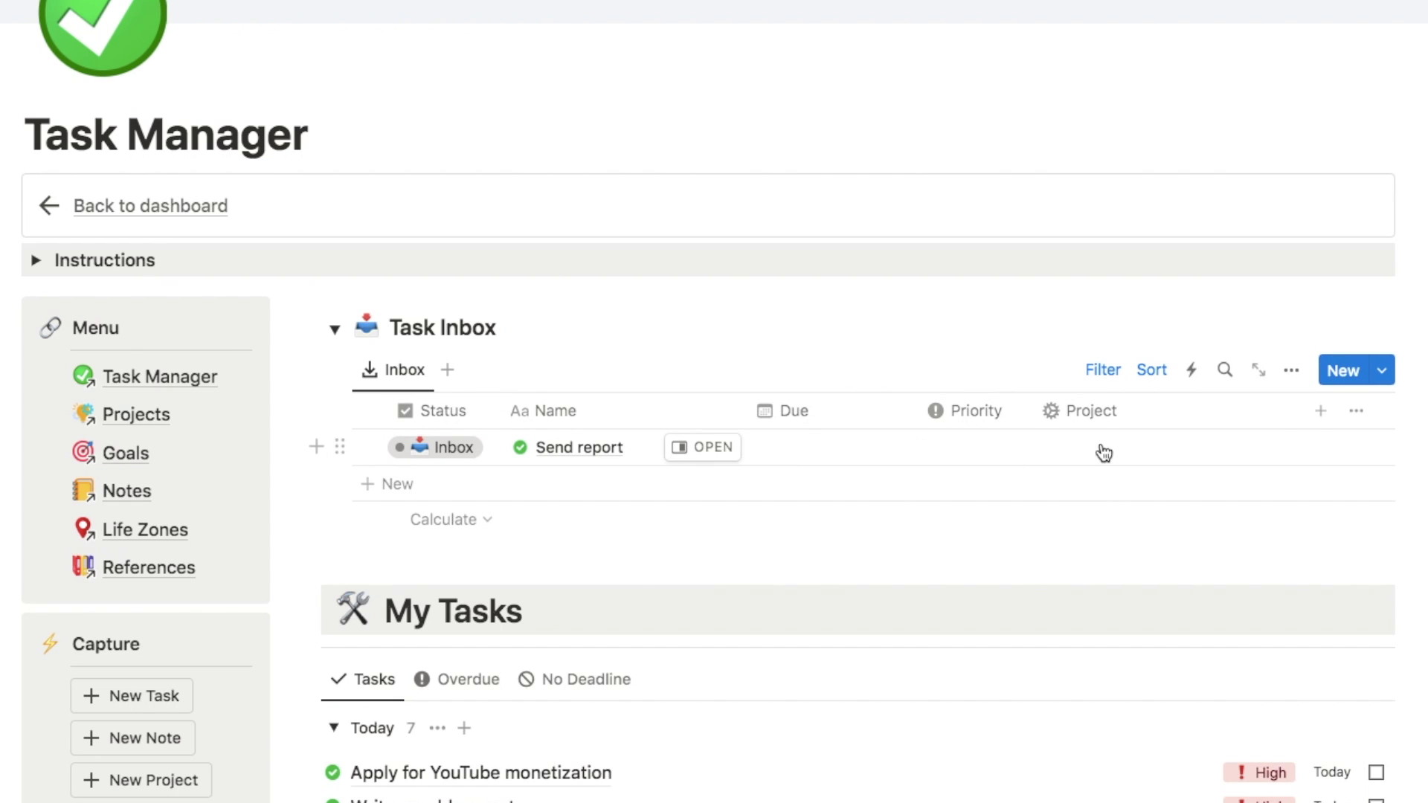
click(855, 455)
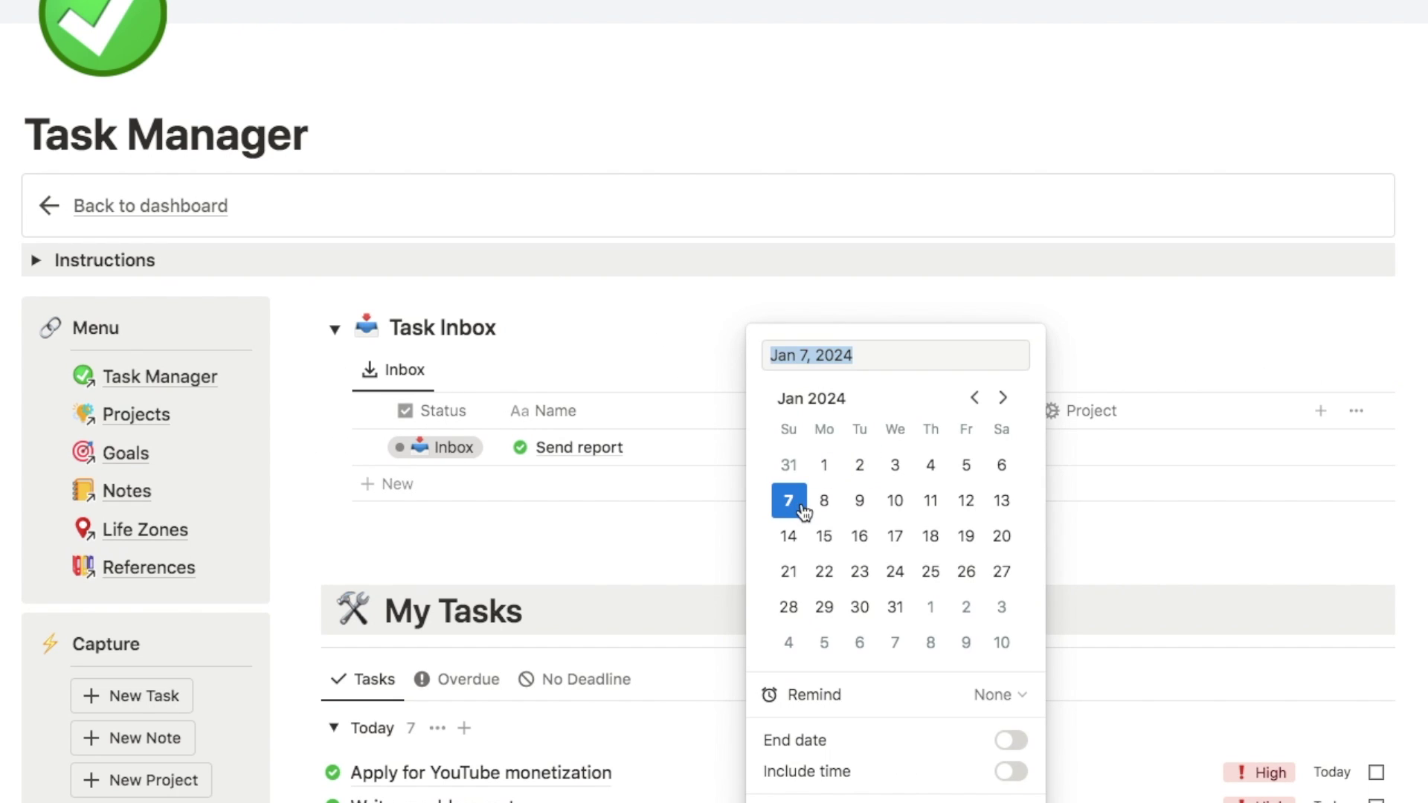
click(795, 506)
click(1090, 332)
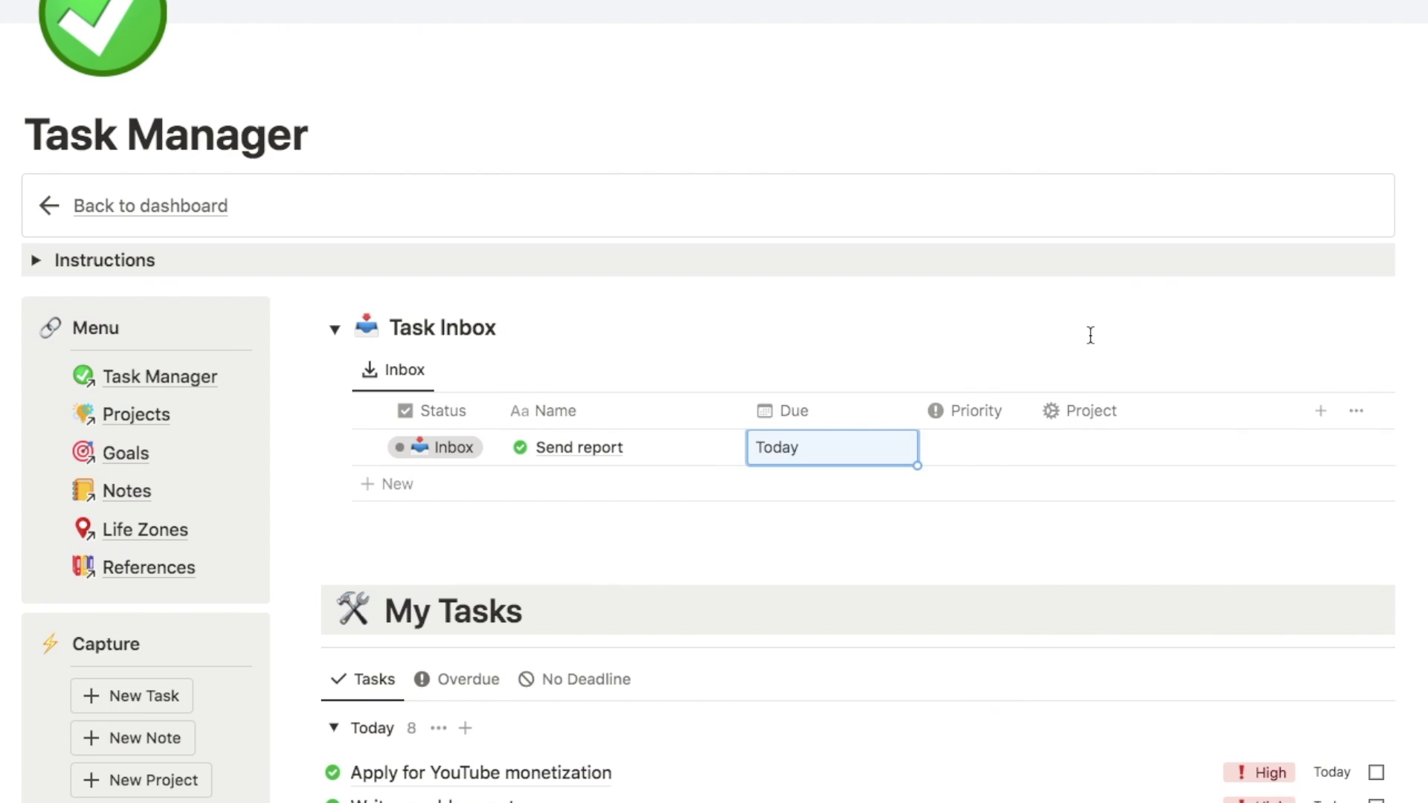
click(969, 459)
click(1006, 581)
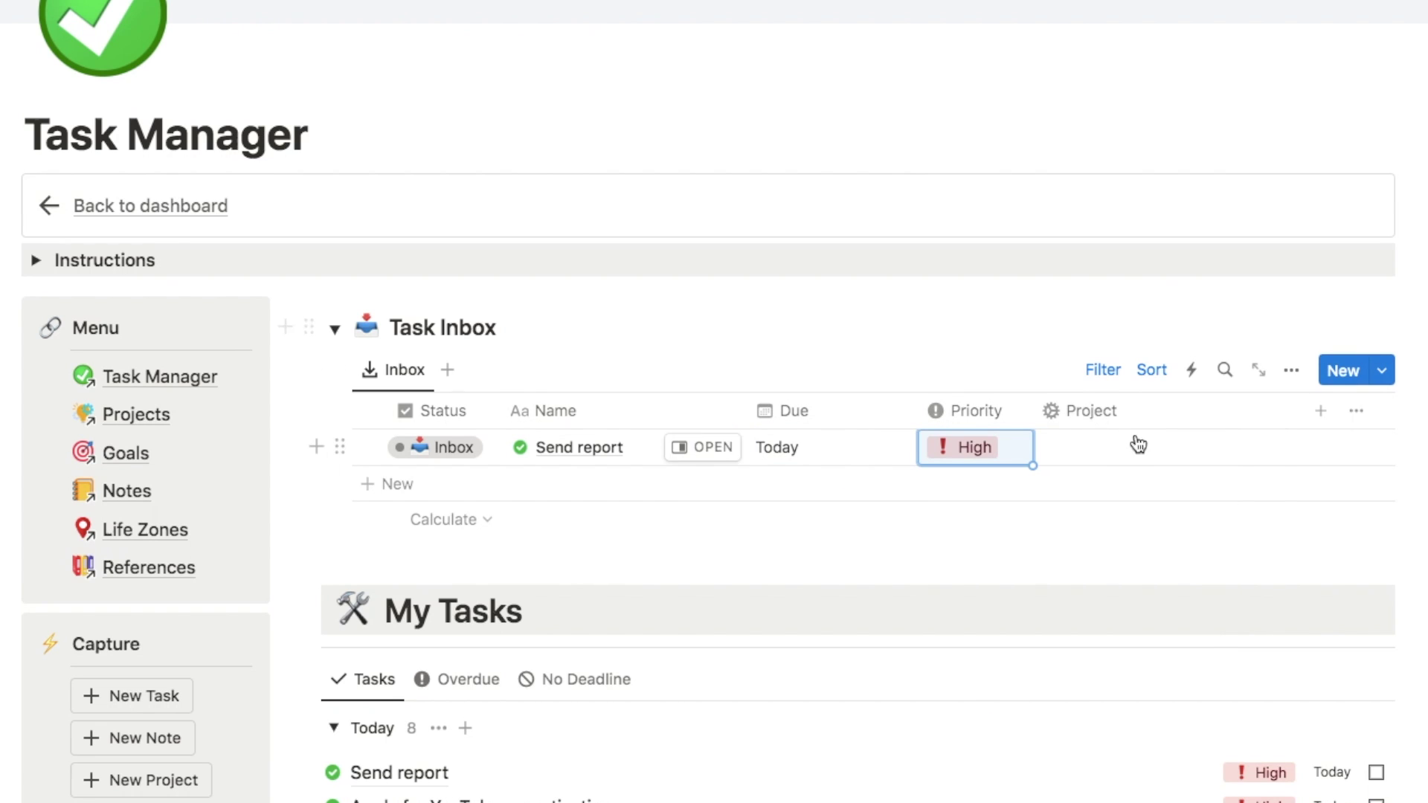
- Leave Send report unlinked to a project, set its status to Processed, and collapse Task Inbox
click(1111, 457)
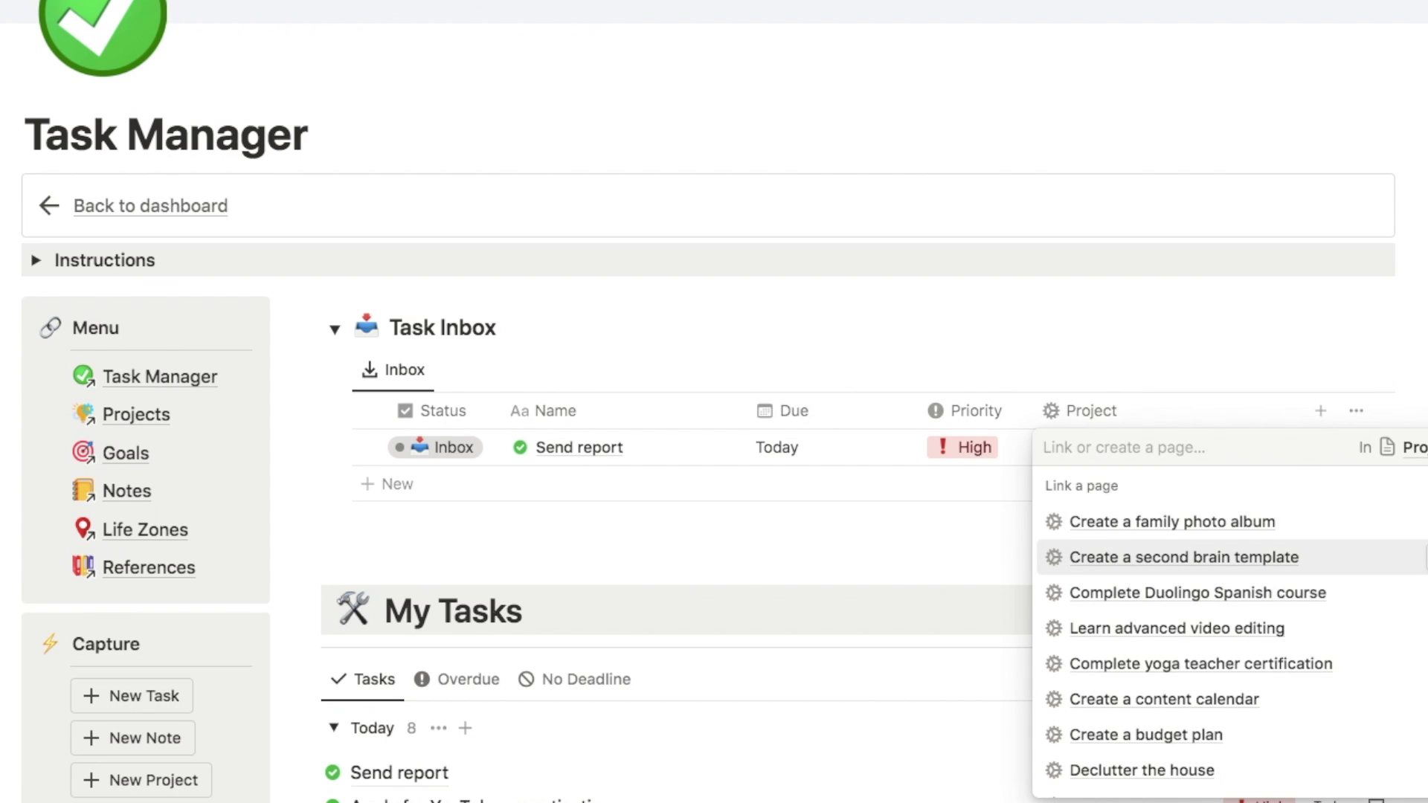
key(Escape)
key(Escape)
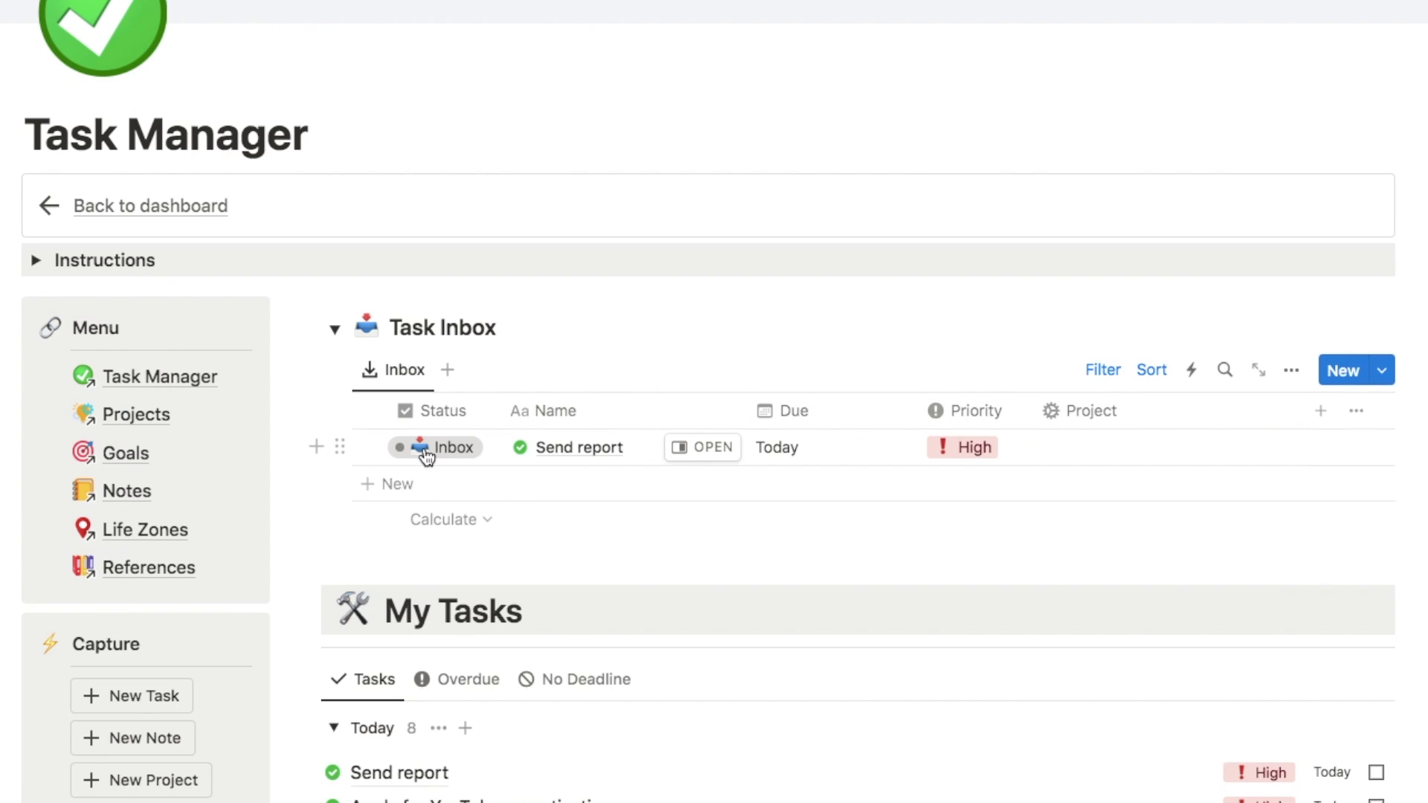
click(426, 456)
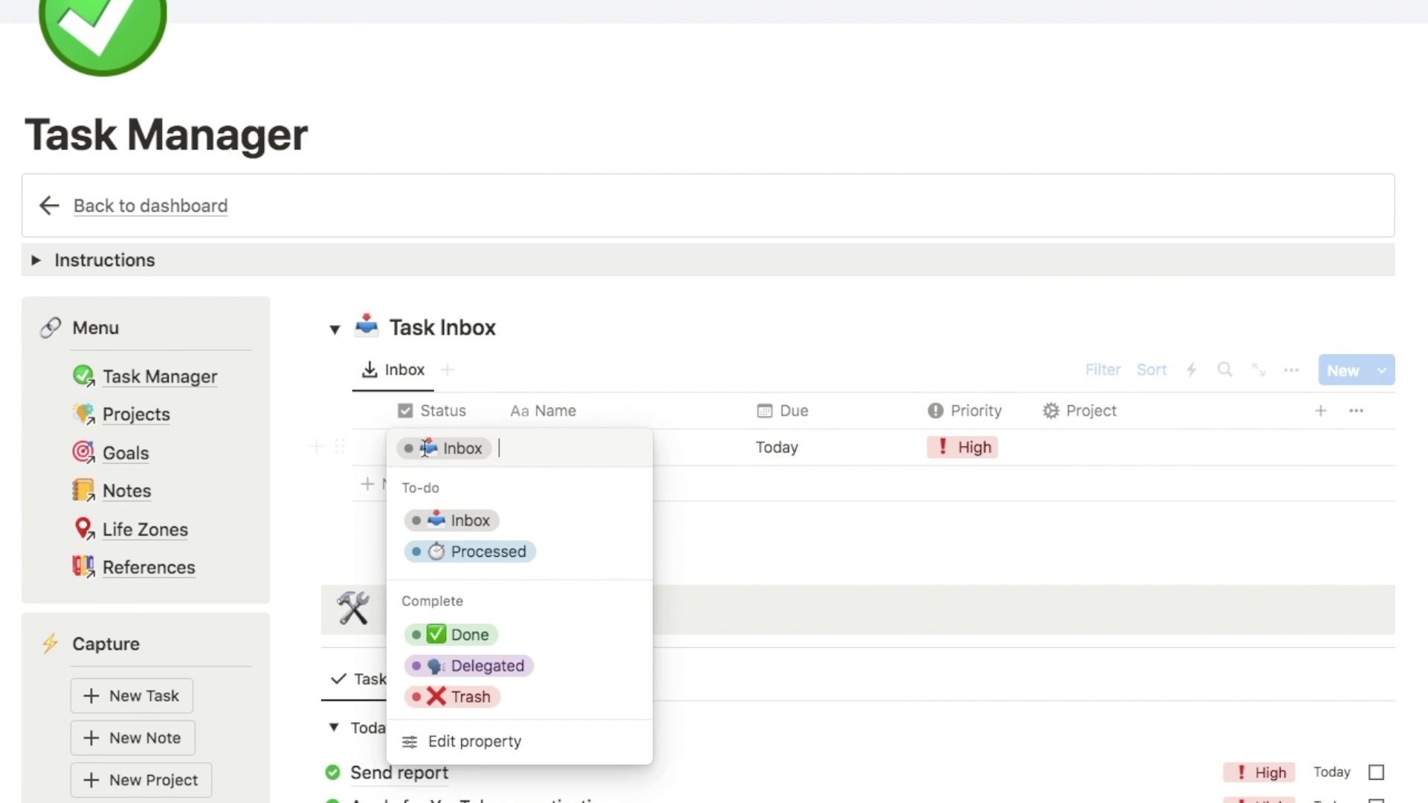
click(489, 555)
click(334, 330)
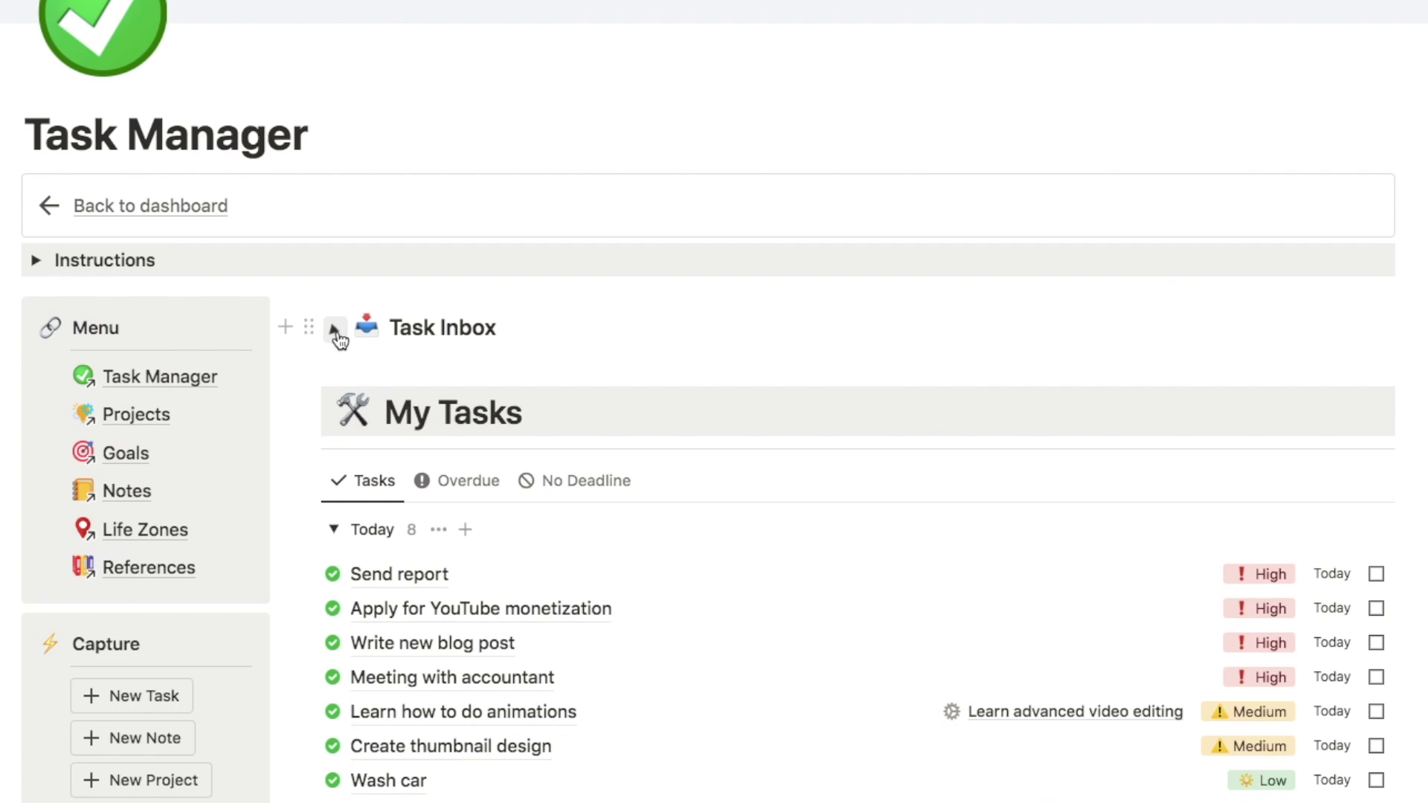
- Mark Send report as done
scroll(555, 404, down, 1)
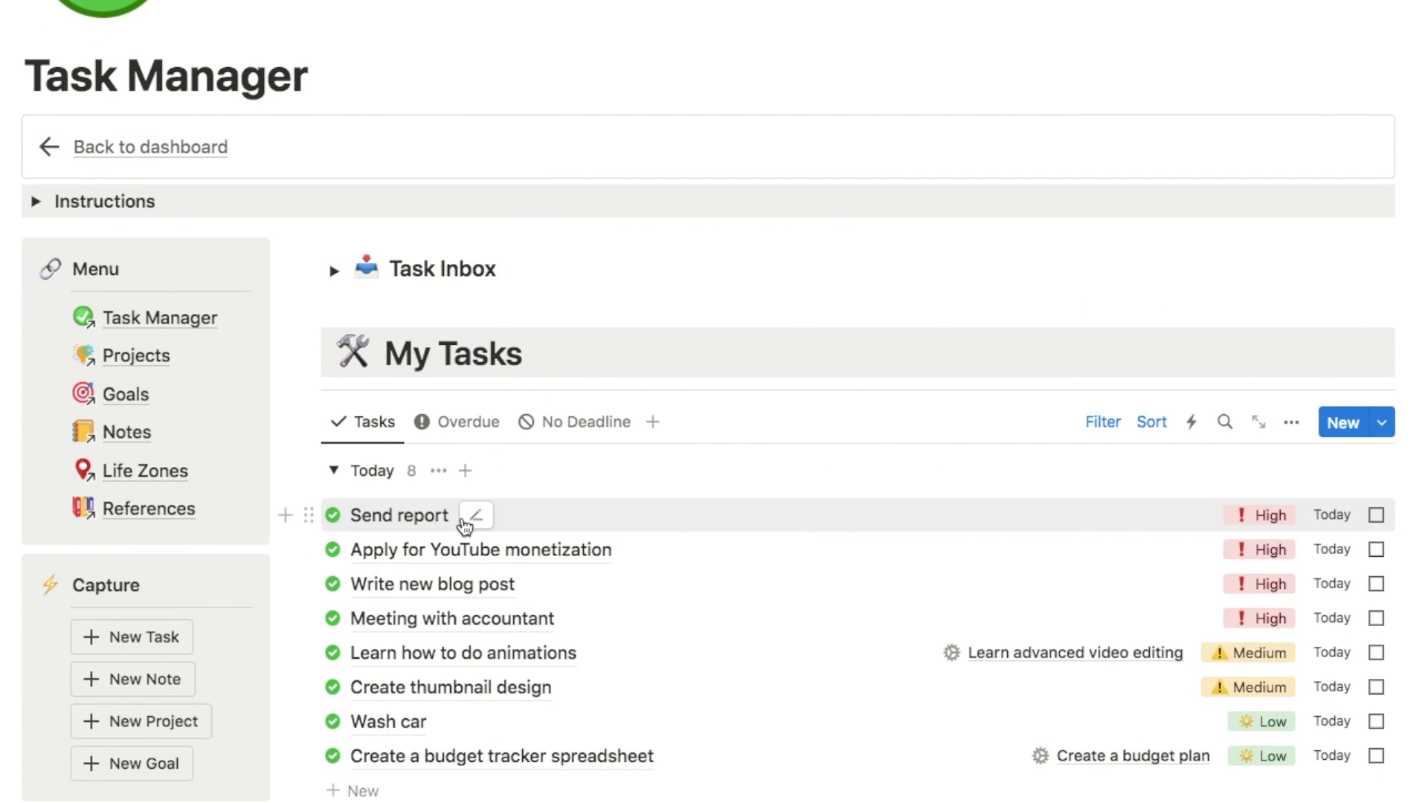
click(1376, 517)
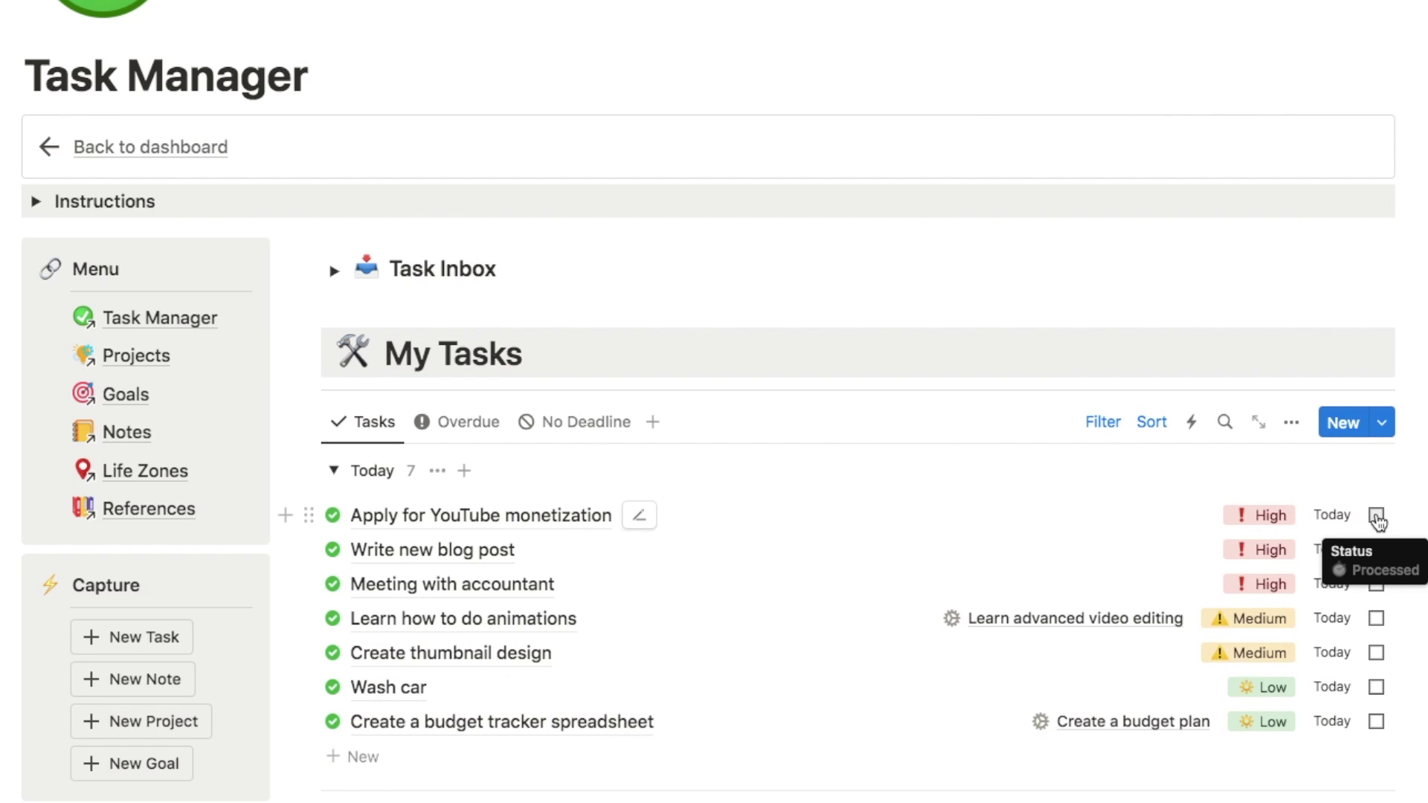
scroll(1377, 521, down, 2)
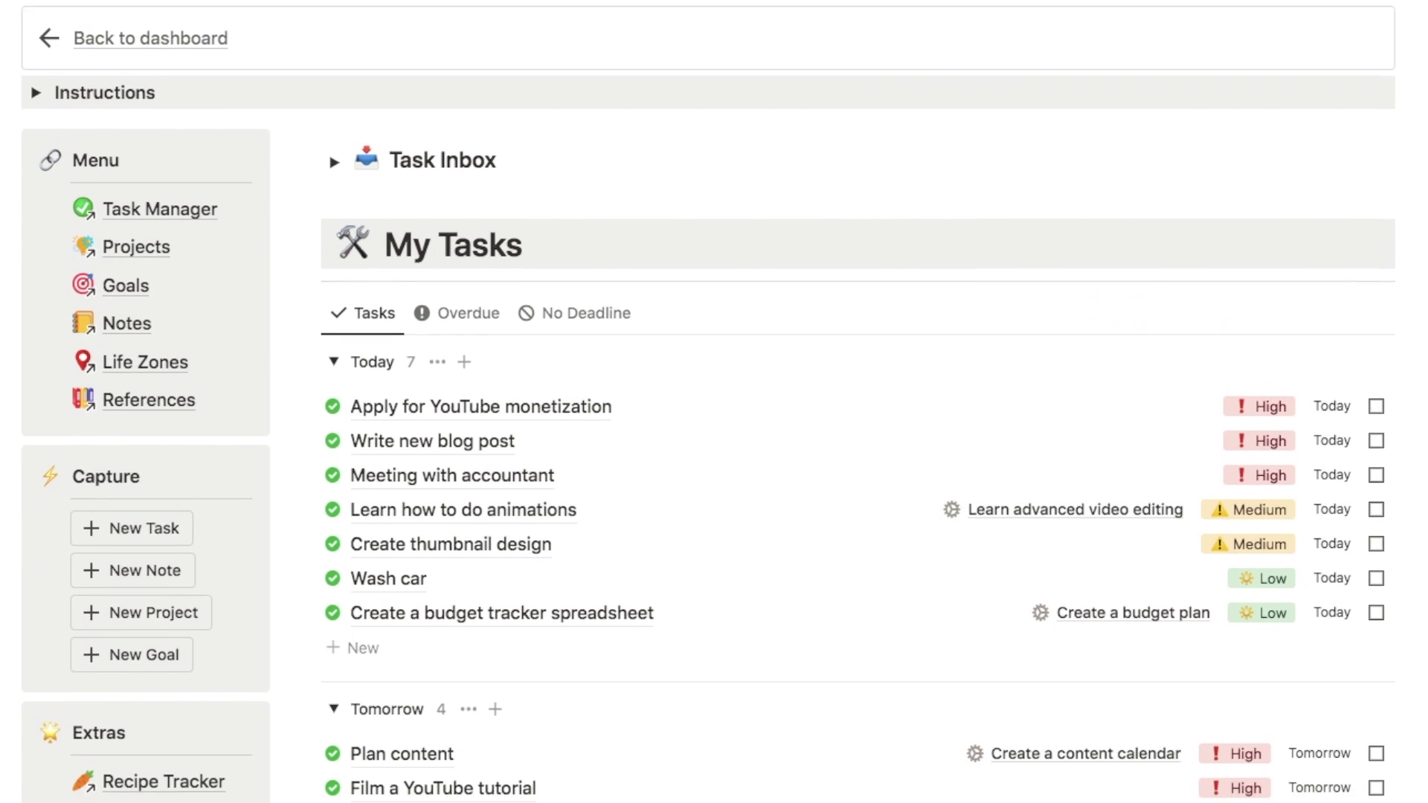
scroll(708, 401, up, 5)
scroll(714, 402, up, 2)
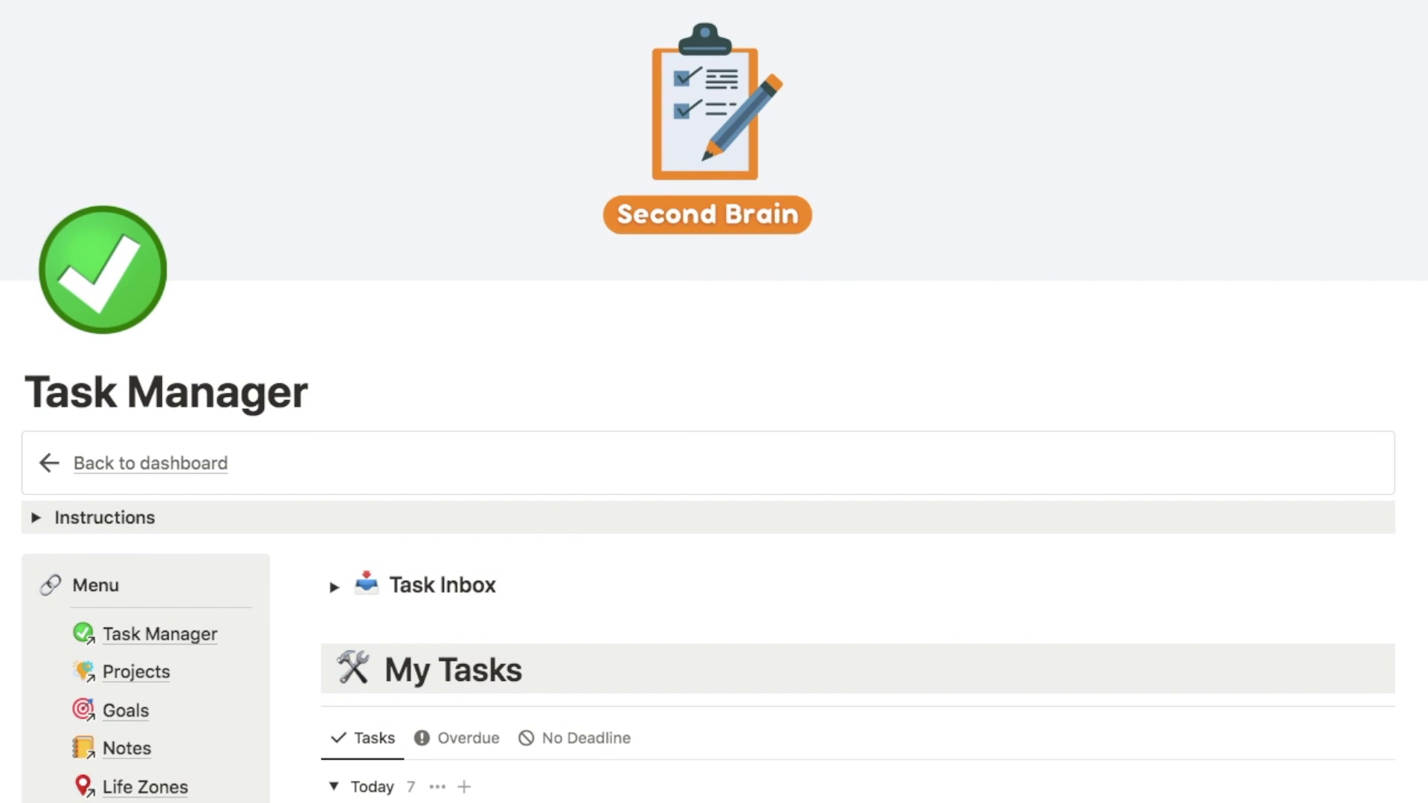
- Return to the Second Brain dashboard and scroll down it
click(164, 463)
scroll(1388, 489, down, 5)
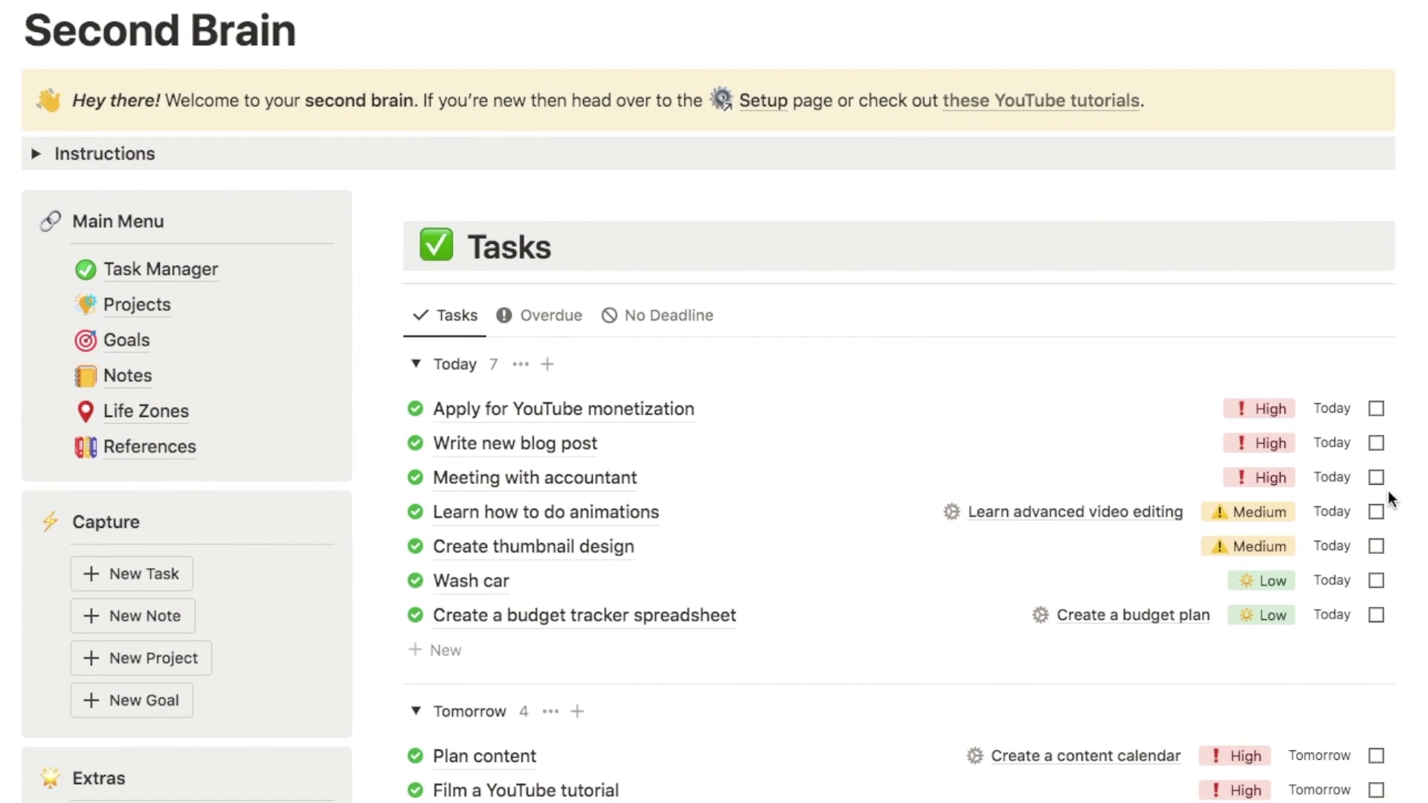
scroll(1388, 490, down, 5)
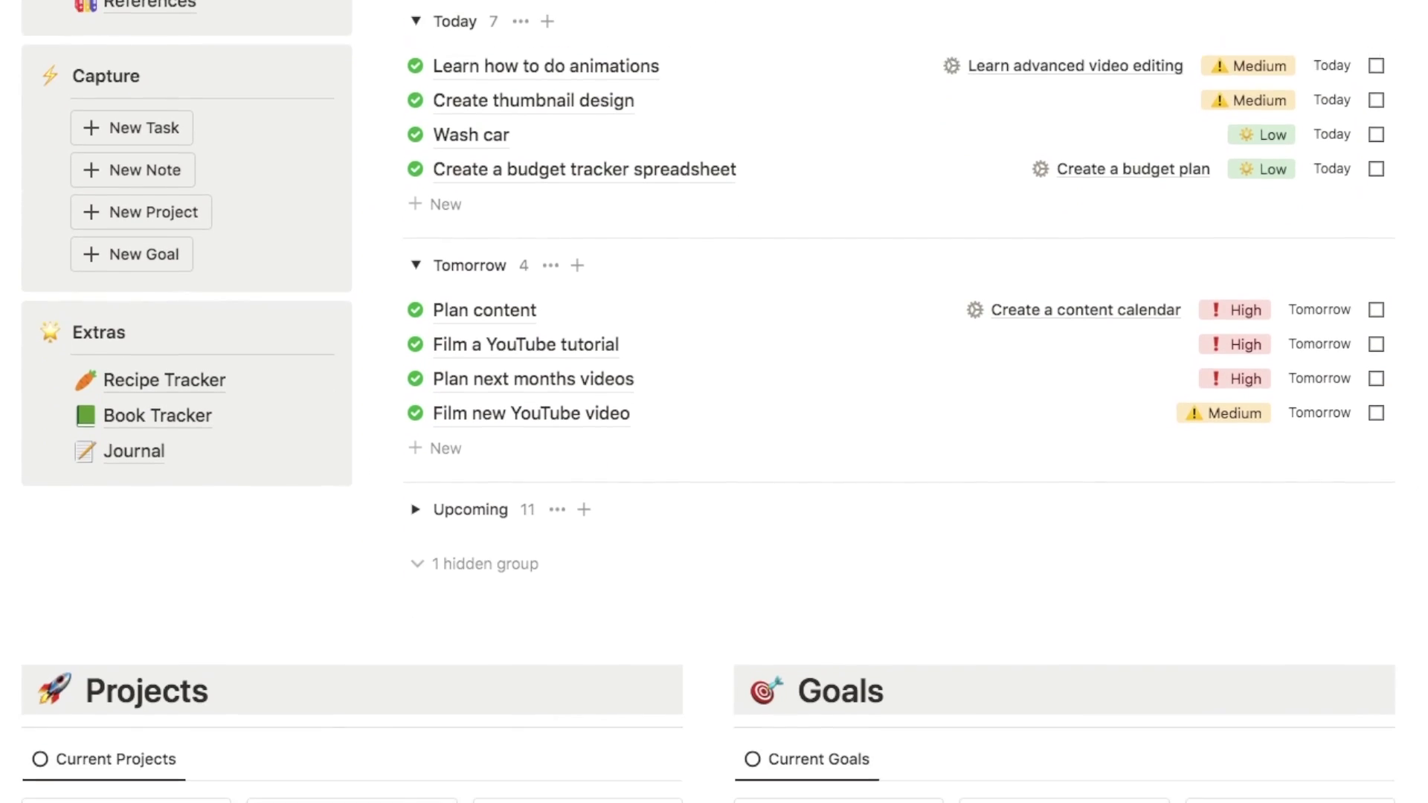
scroll(1388, 489, down, 5)
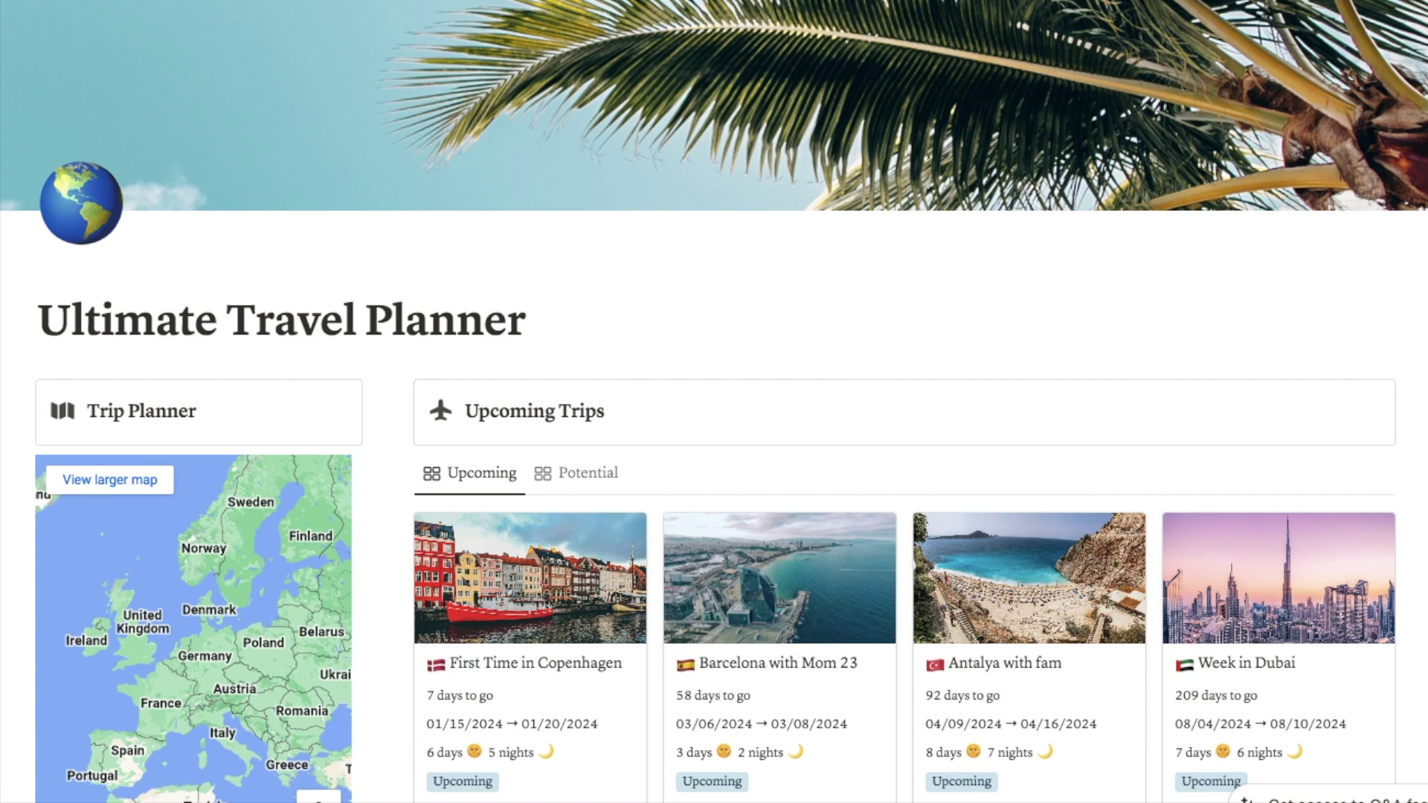
scroll(714, 402, down, 2)
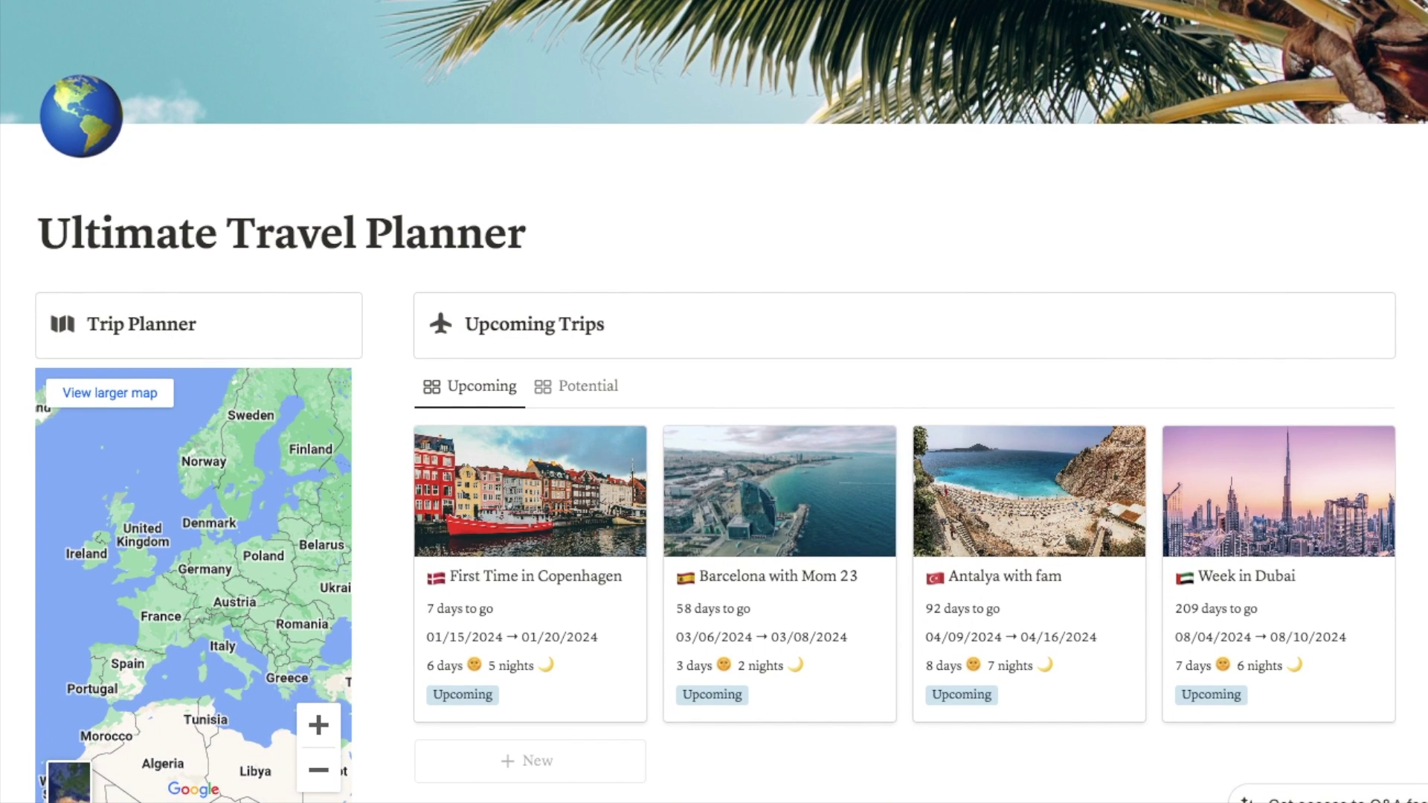
scroll(714, 402, down, 1)
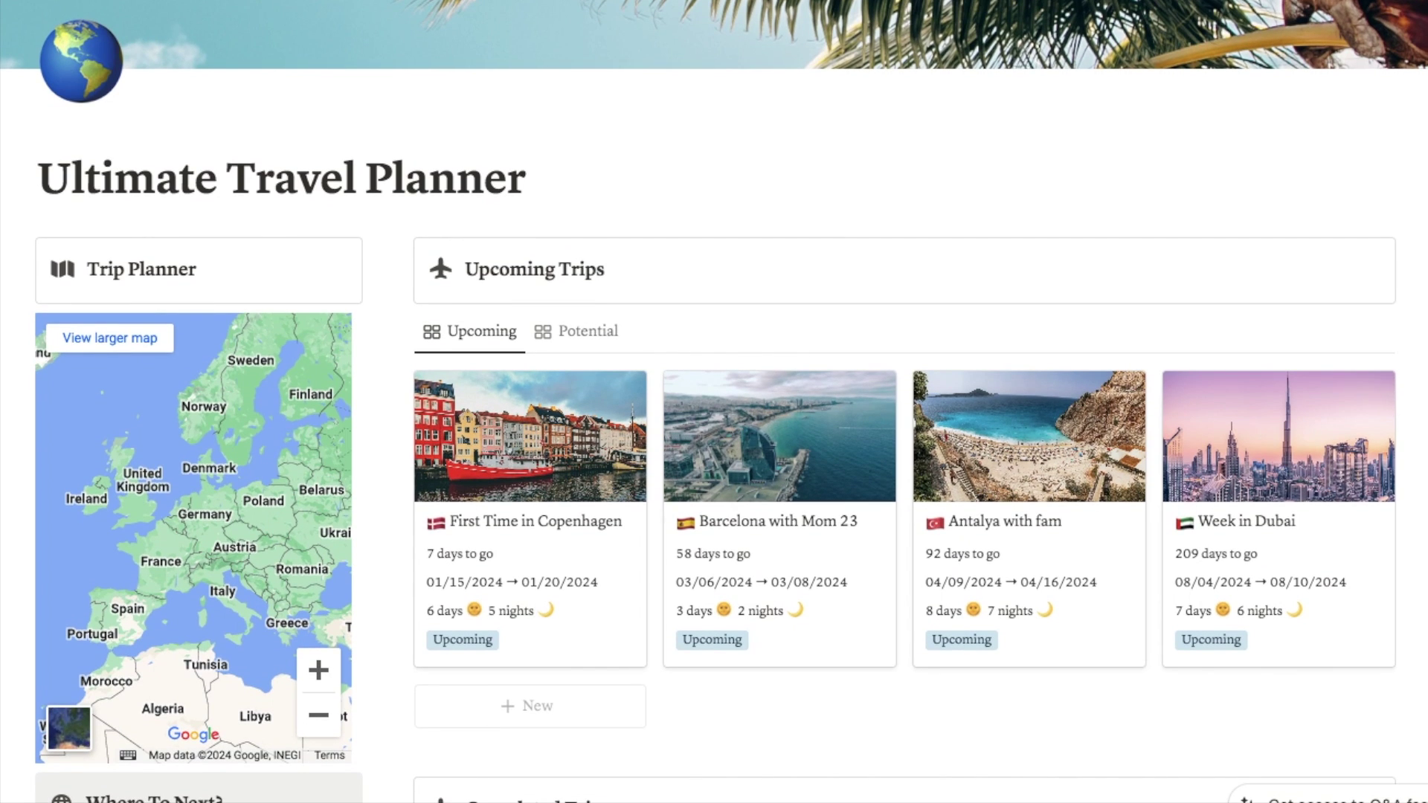
scroll(714, 401, down, 1)
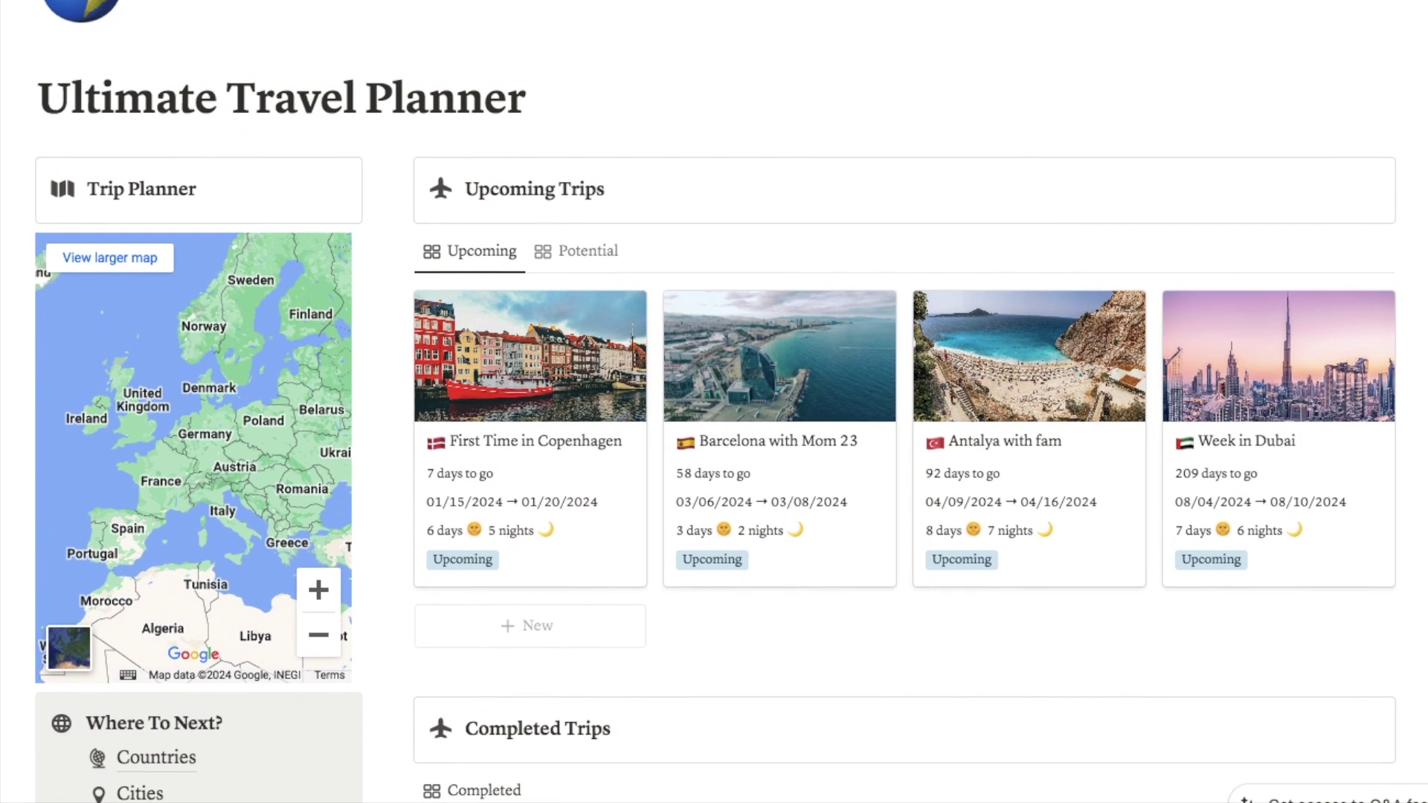
scroll(714, 402, down, 1)
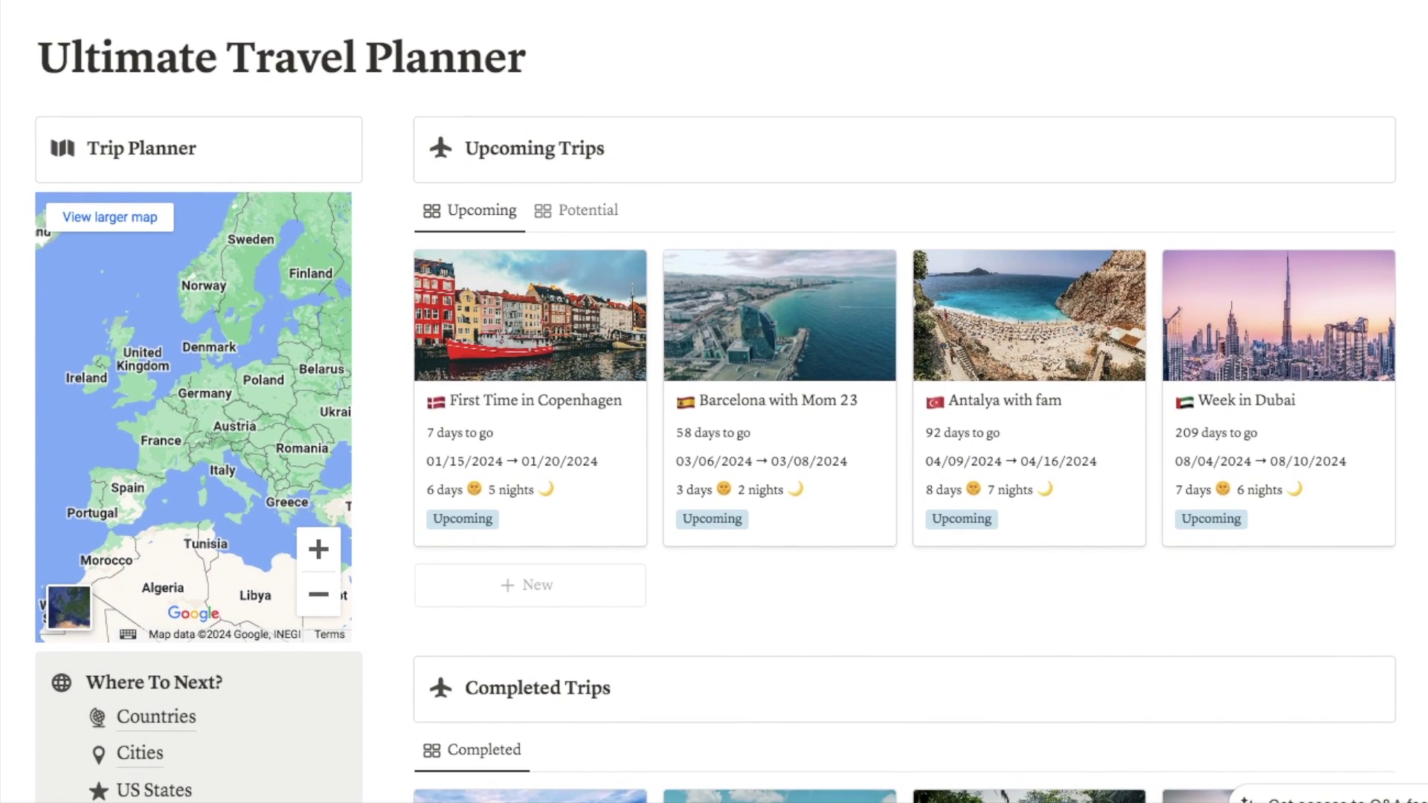
scroll(961, 179, down, 1)
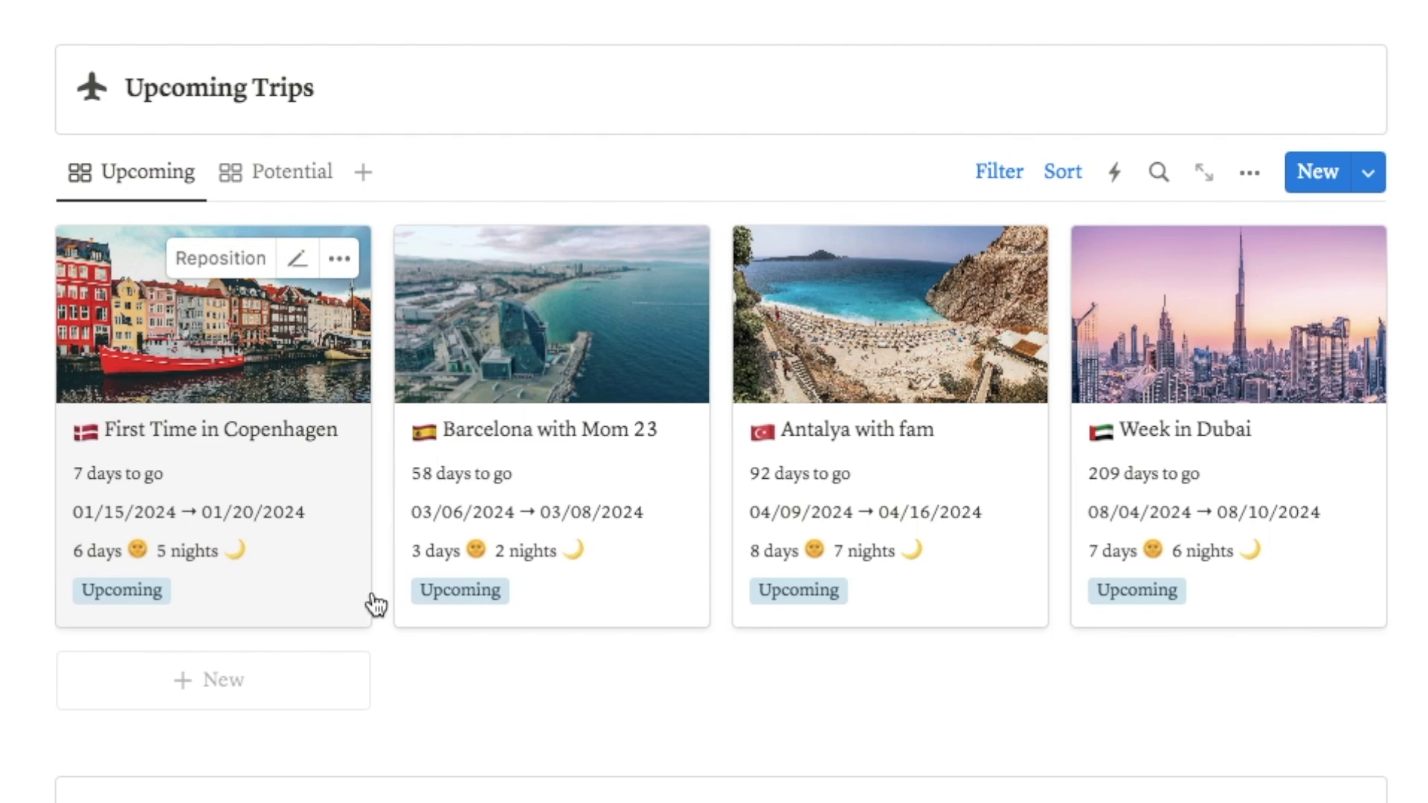
click(255, 182)
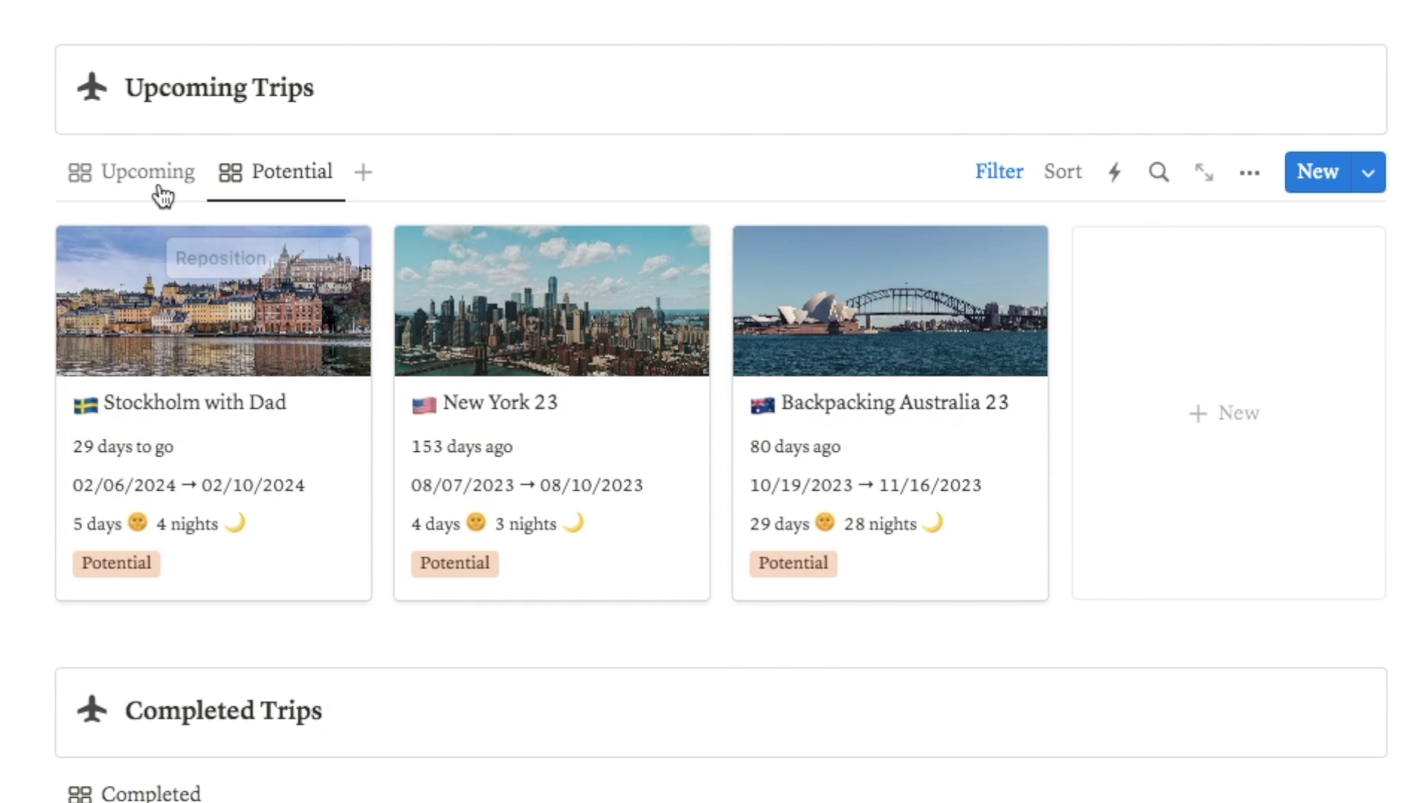
click(160, 187)
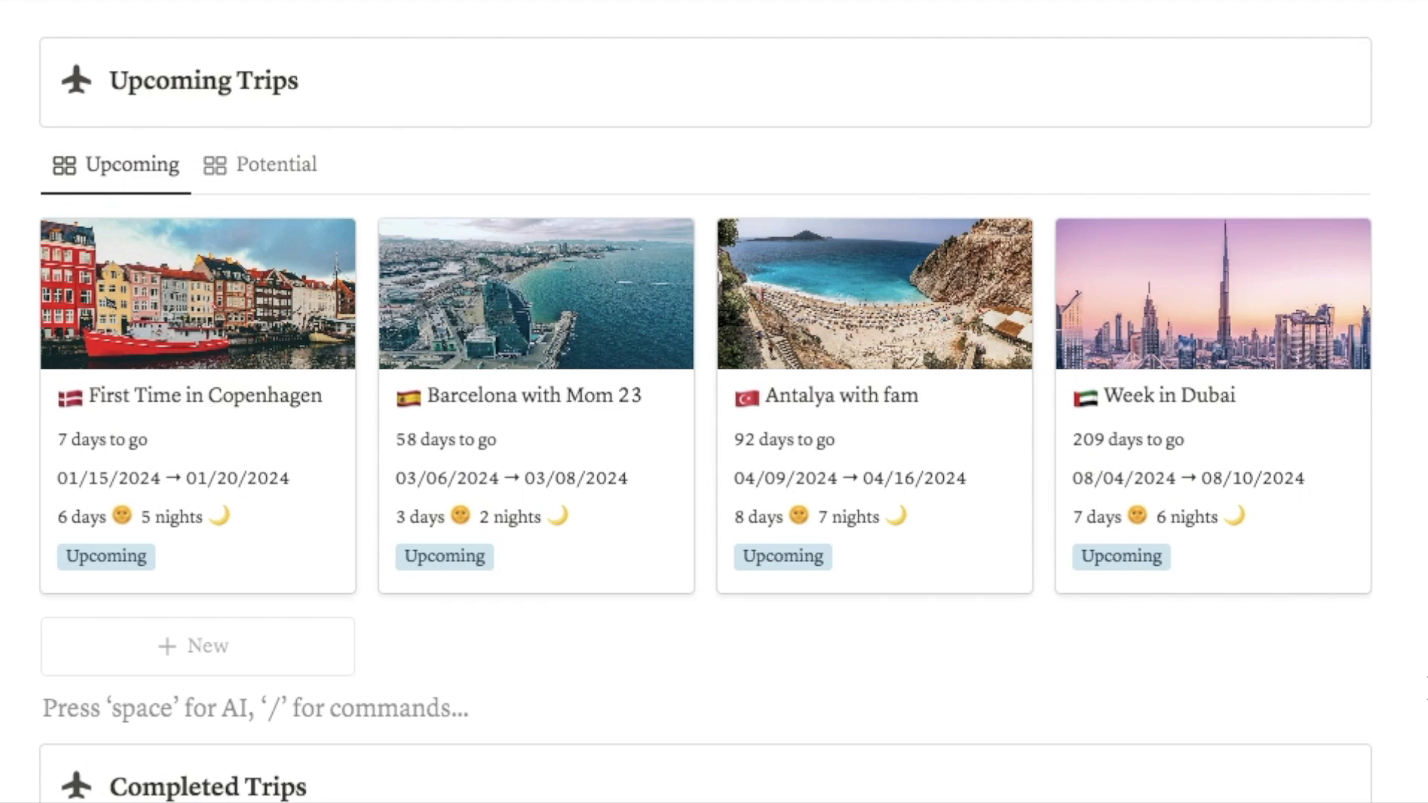
click(105, 569)
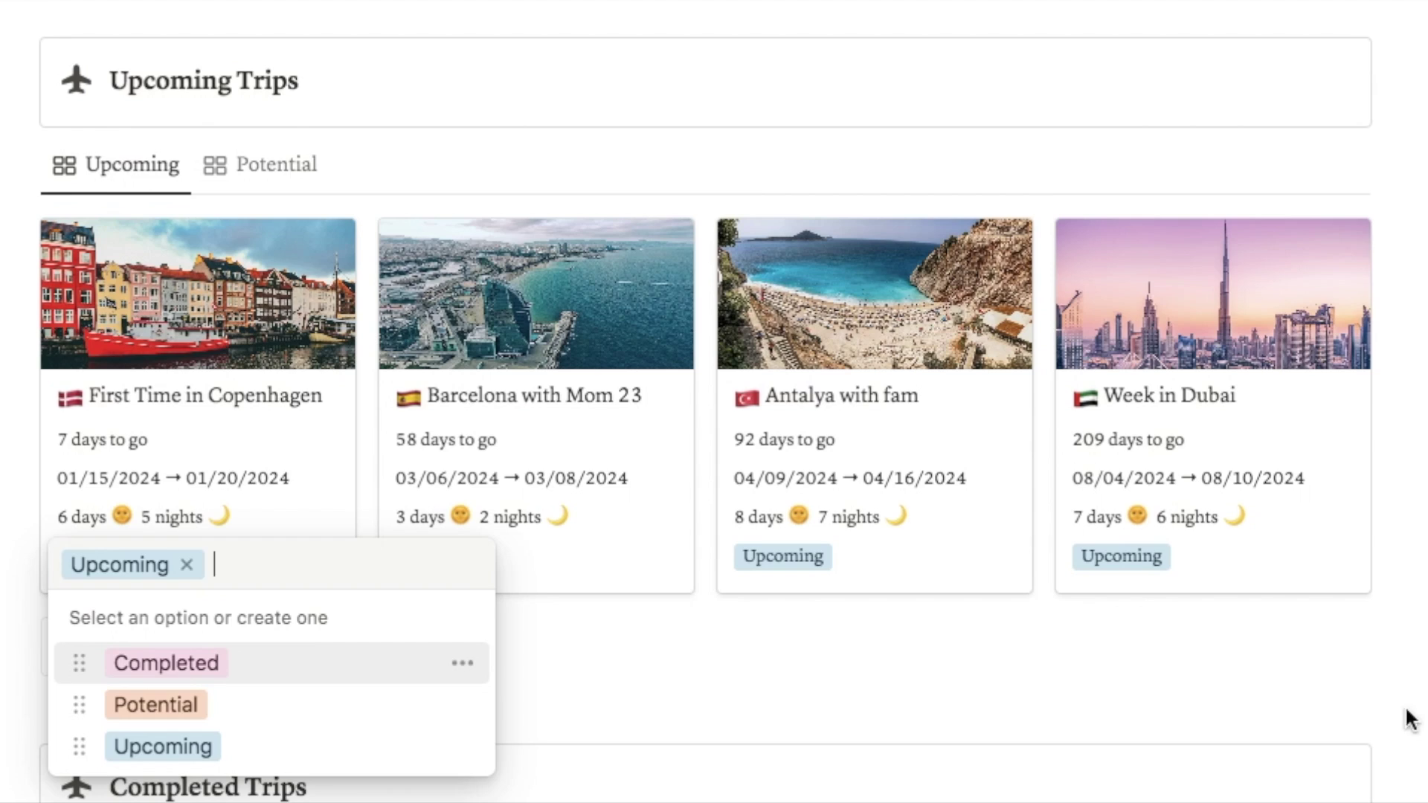
key(Escape)
scroll(1410, 720, down, 8)
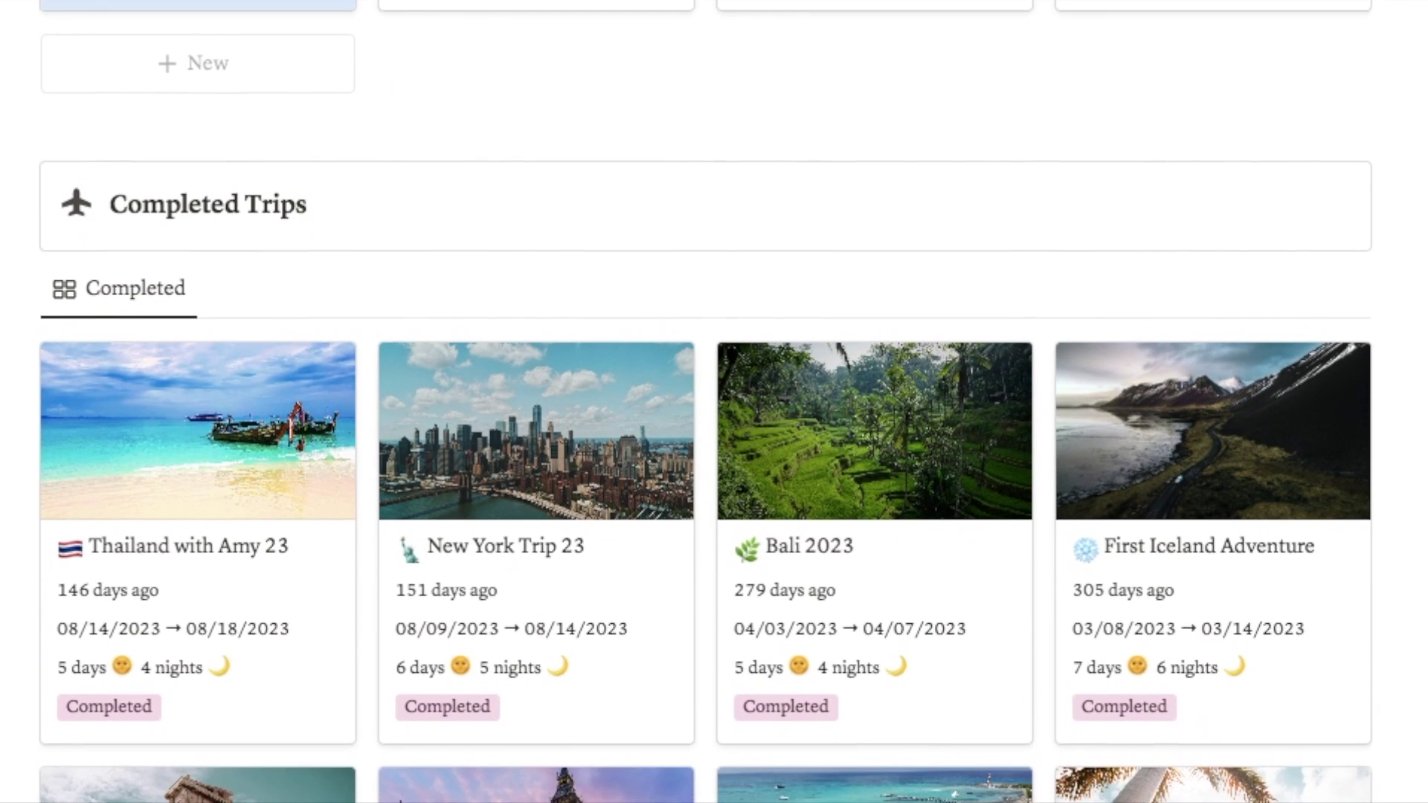
scroll(705, 402, down, 3)
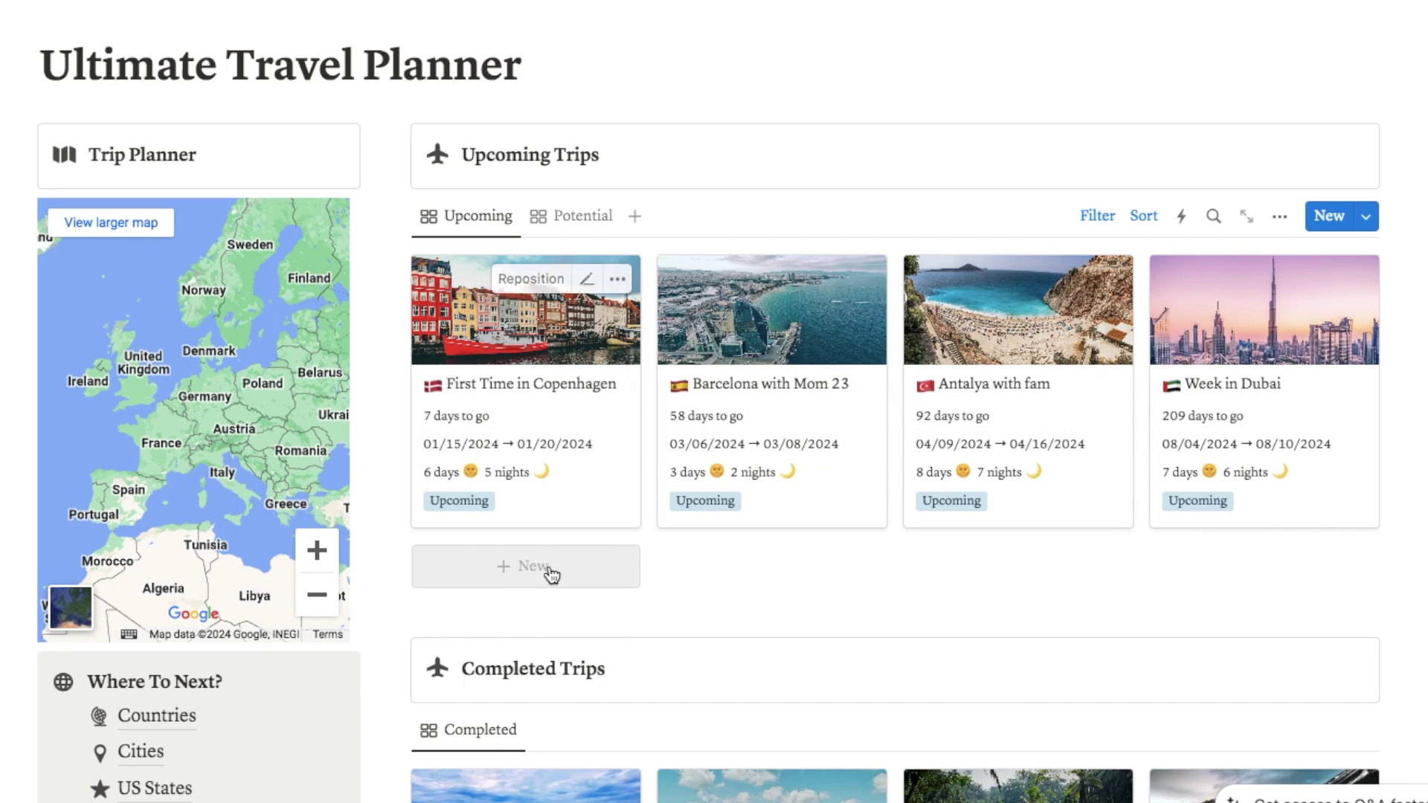
- Add an upcoming trip titled 'Bangkok 2024' using the Trip Template
click(510, 572)
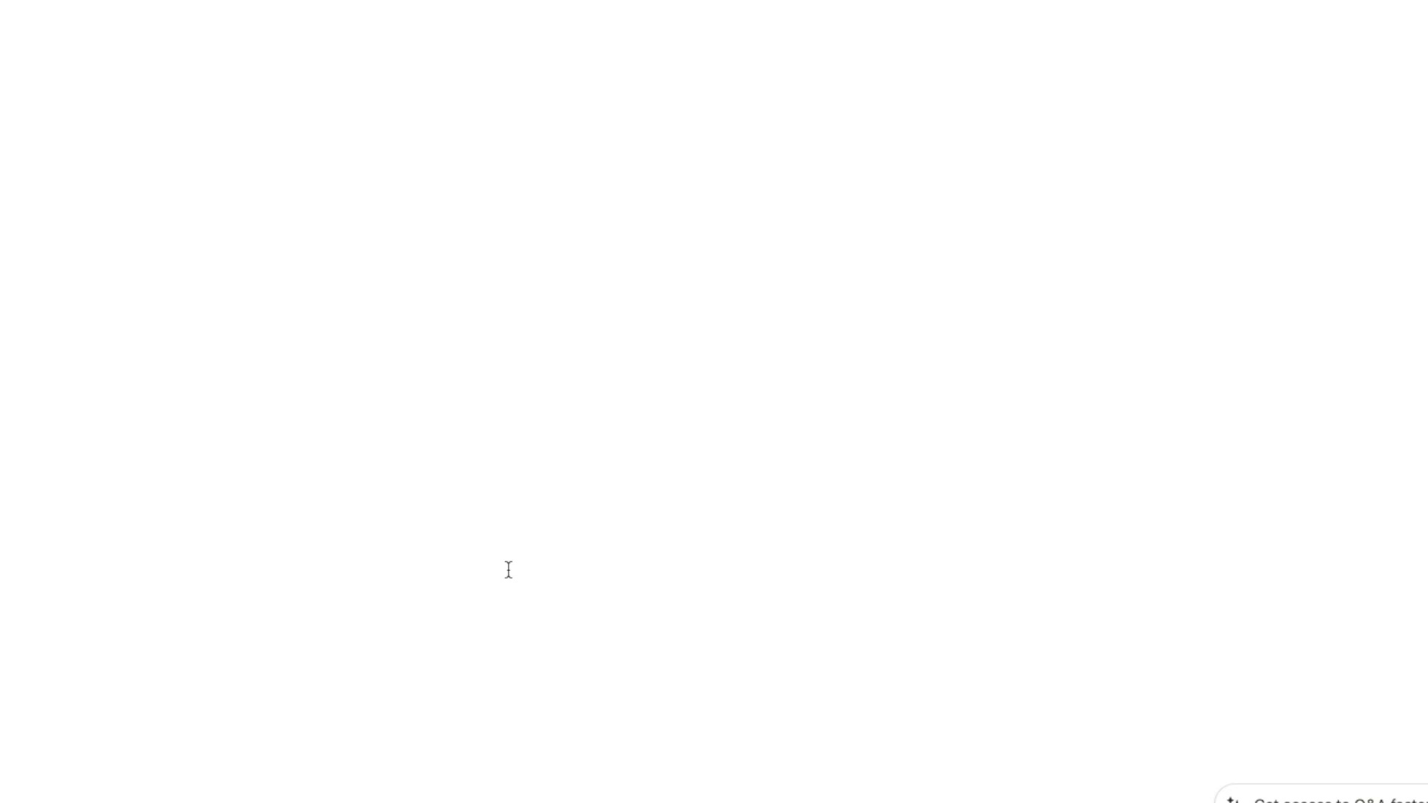
text(Bangkok)
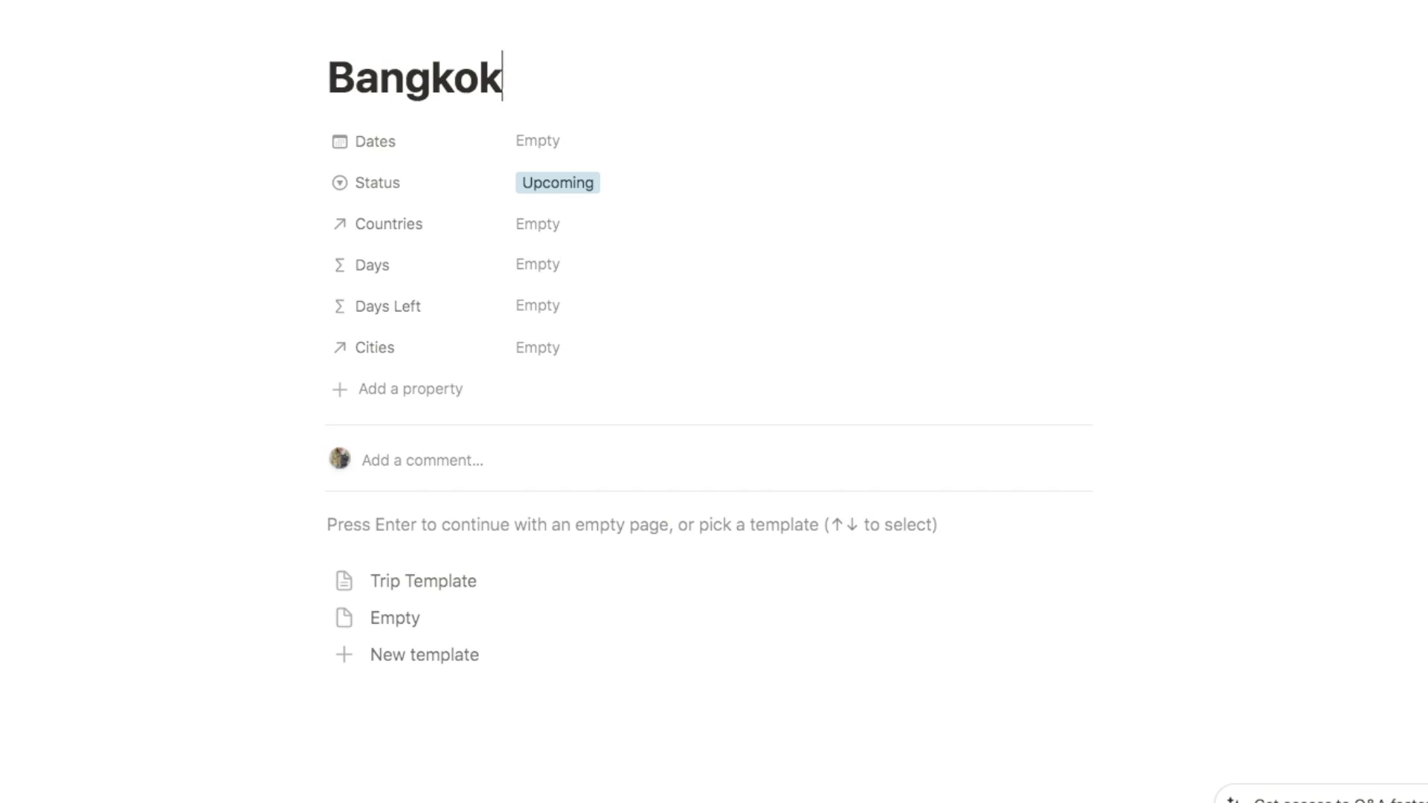
text( 2024)
click(458, 587)
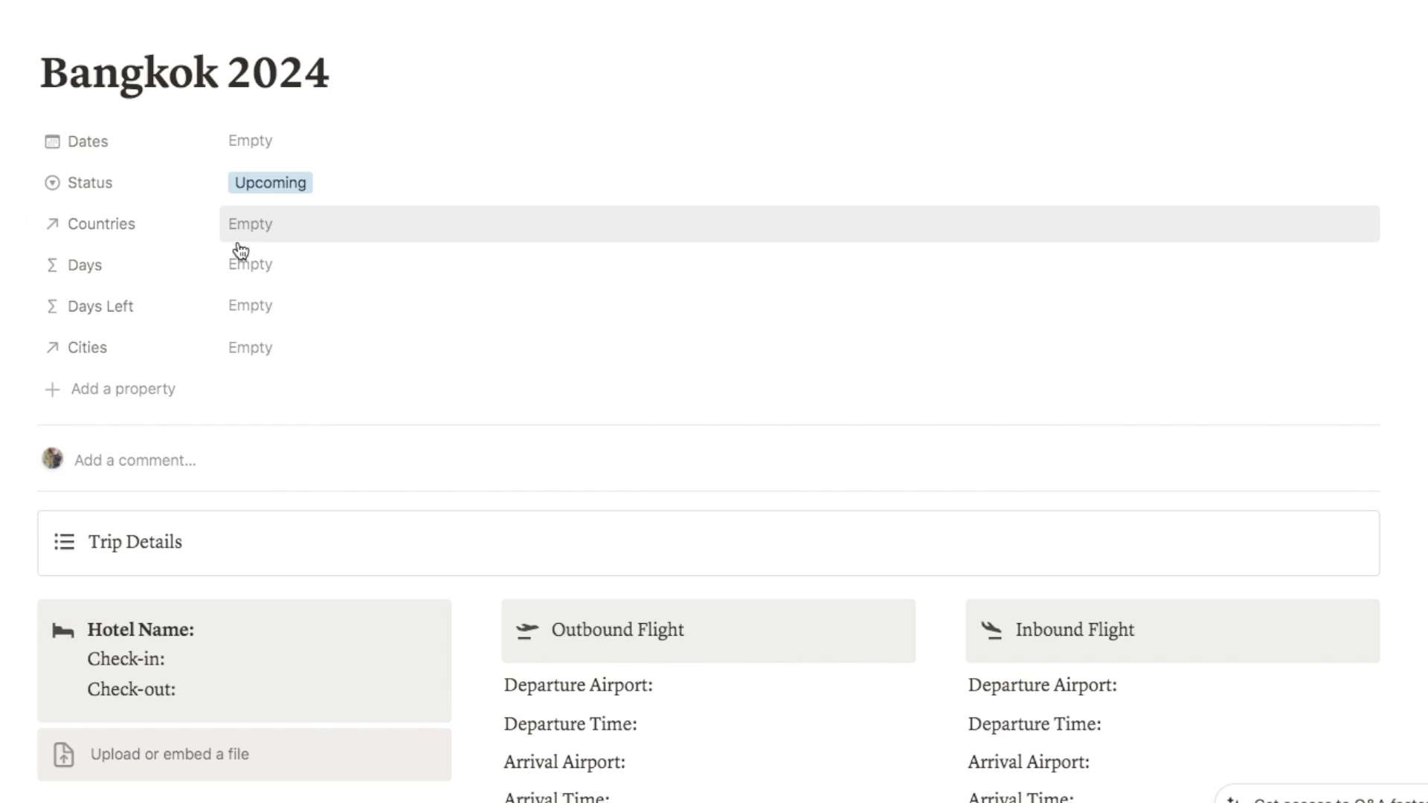
- Set the trip dates to 1–8 March 2024
click(261, 143)
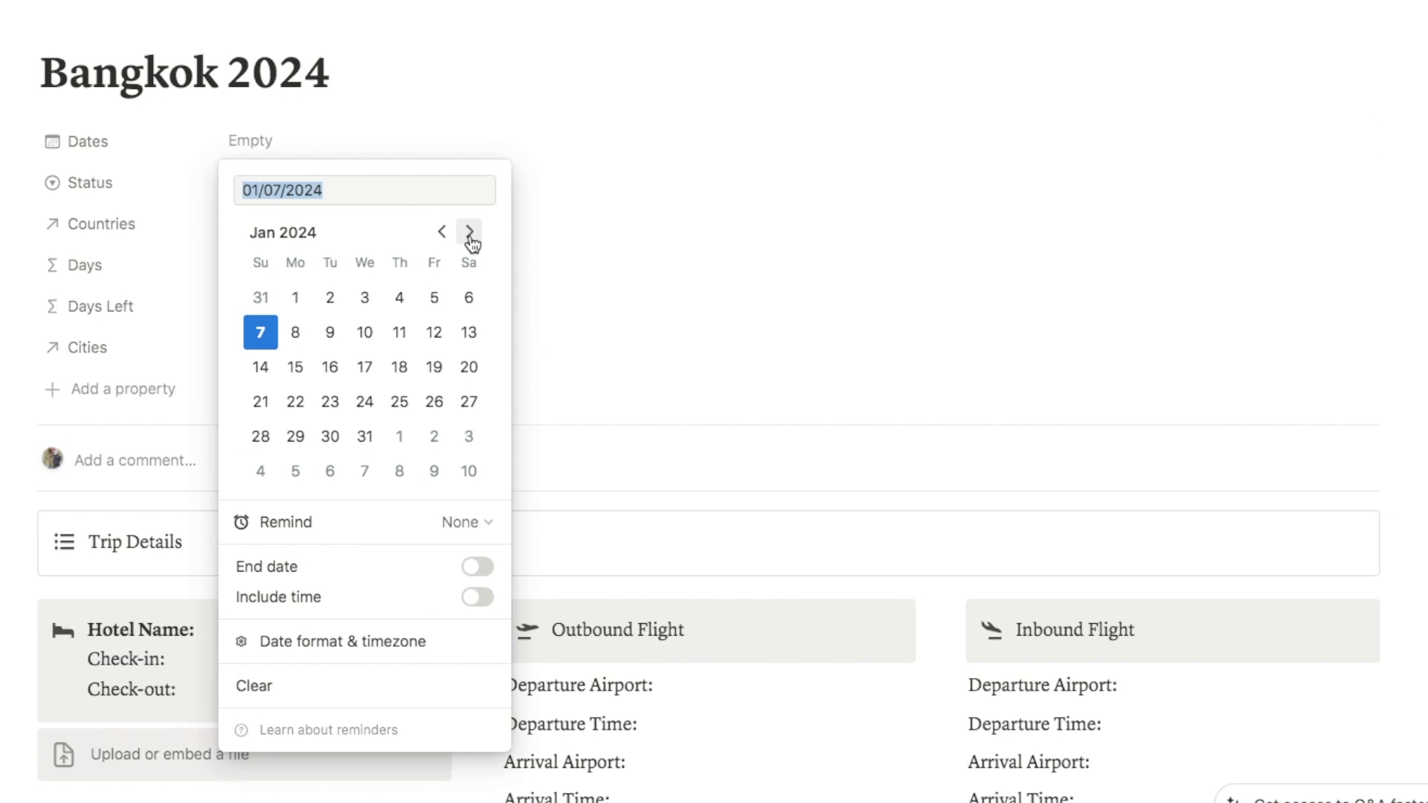
click(469, 234)
click(470, 233)
click(433, 298)
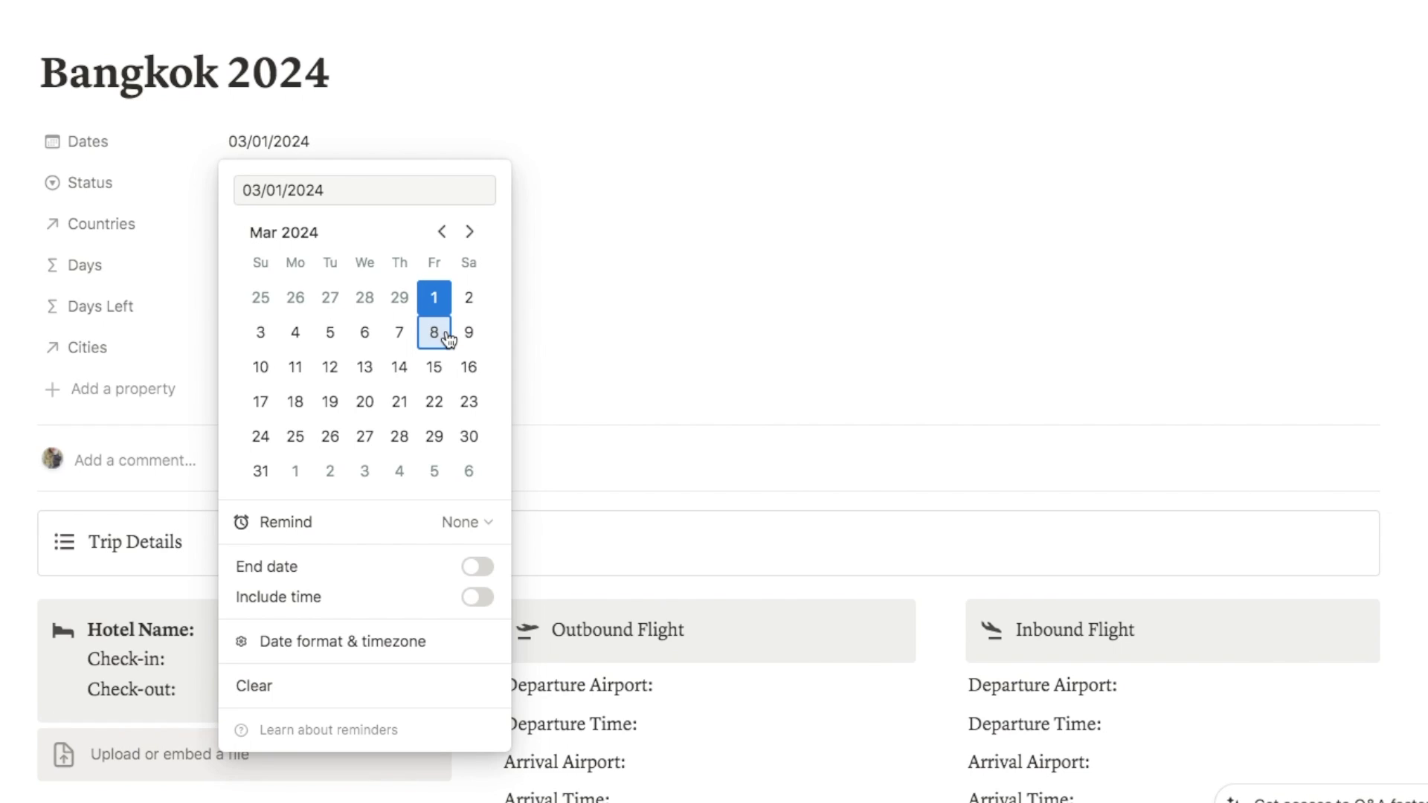
shift+click(434, 332)
click(180, 232)
- Link Thailand as the trip's country and Bangkok as its city
click(287, 235)
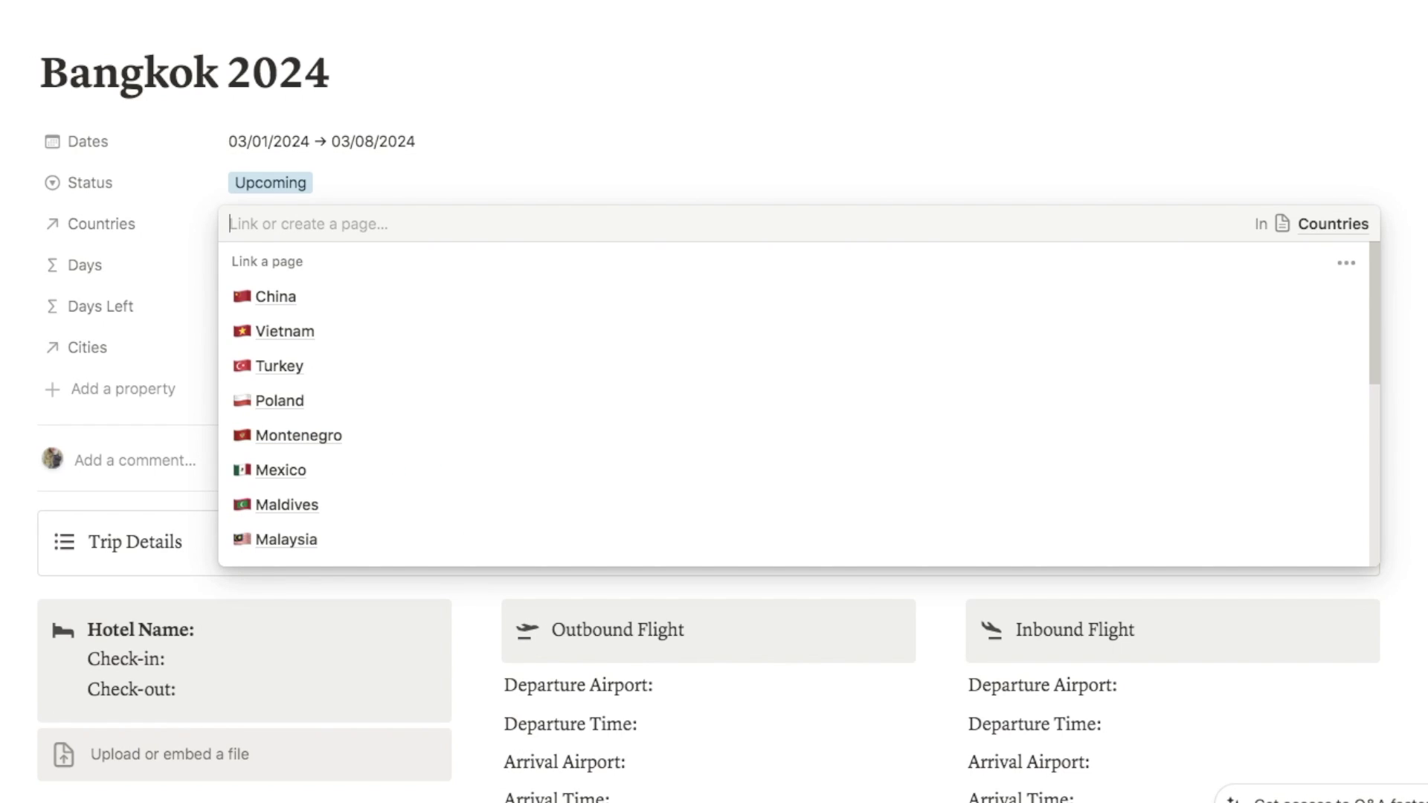
text(thailan)
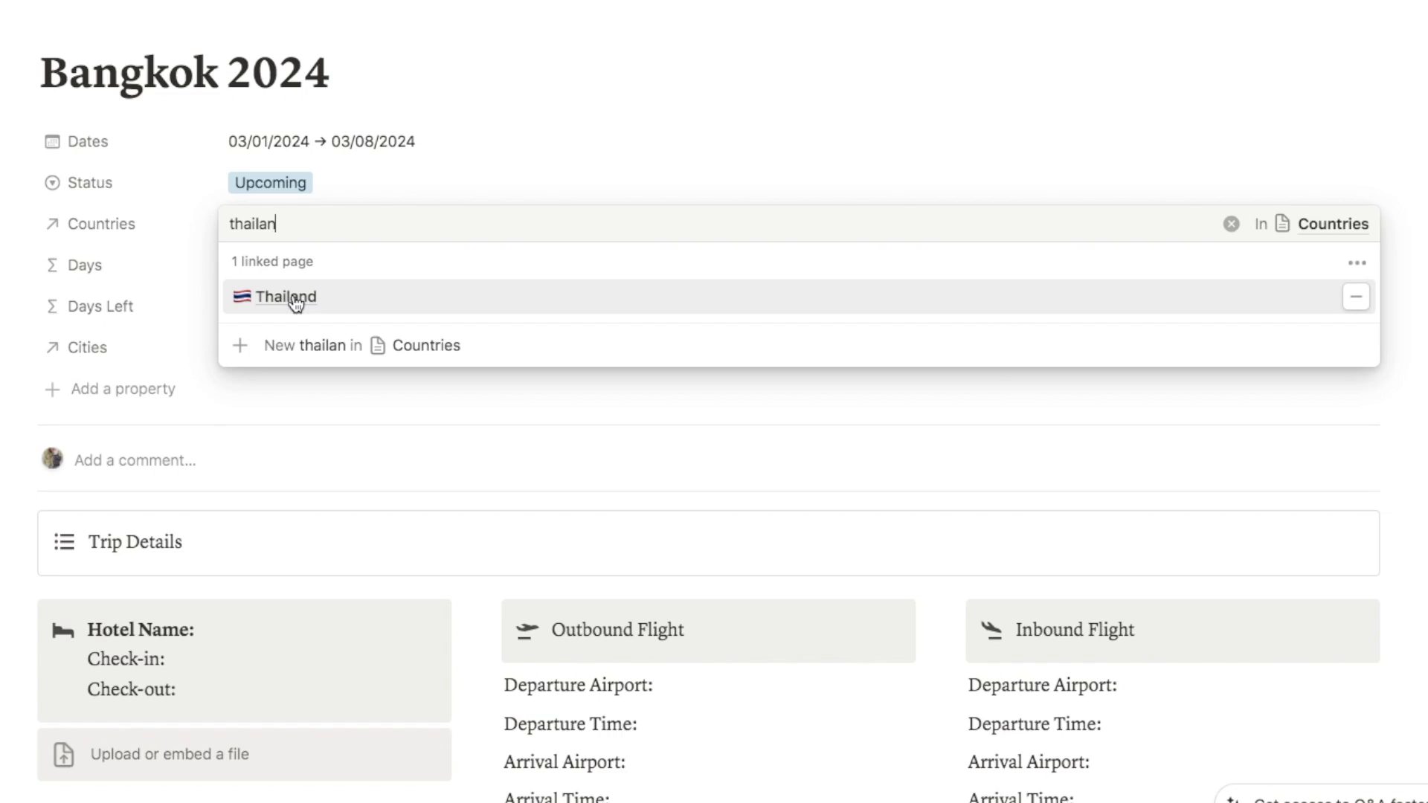
click(20, 267)
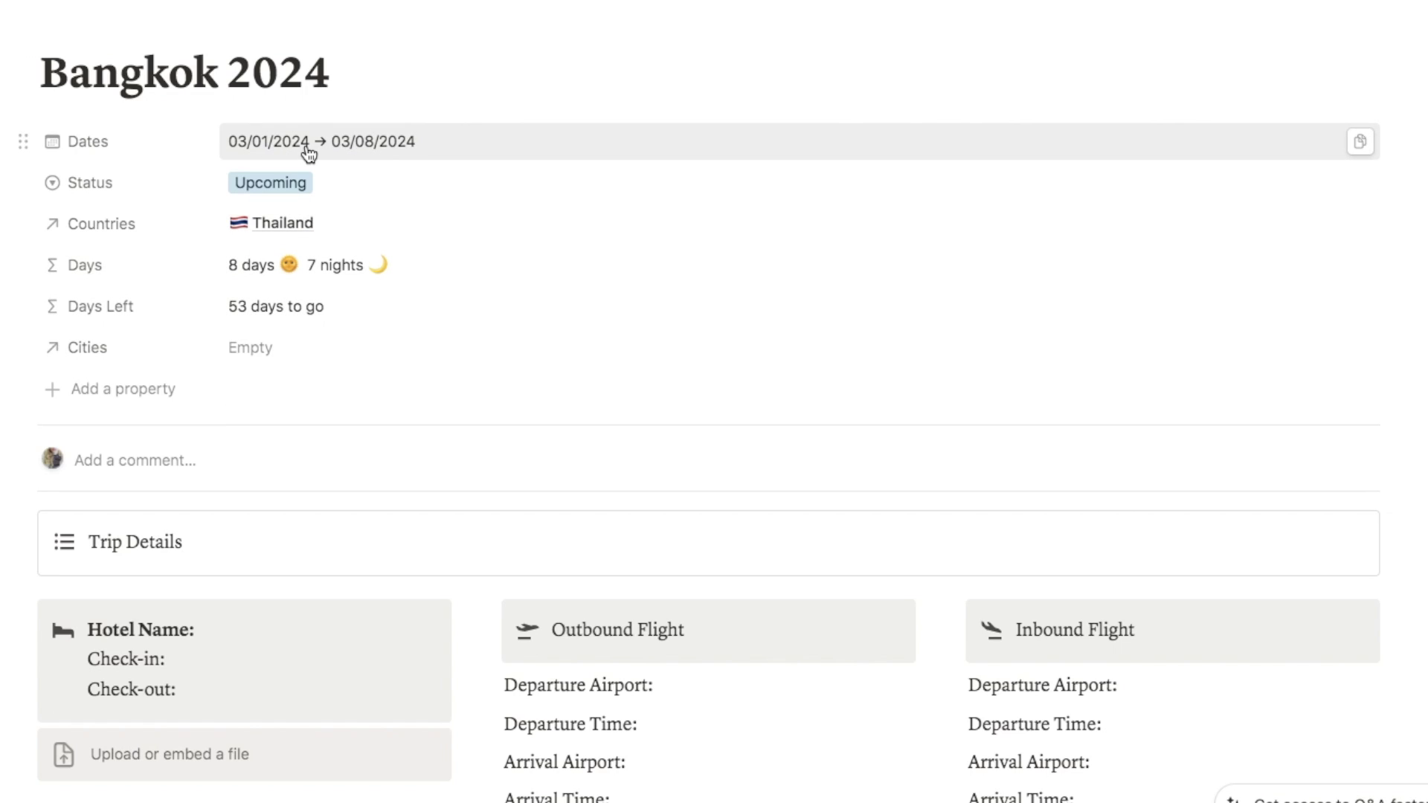
click(254, 348)
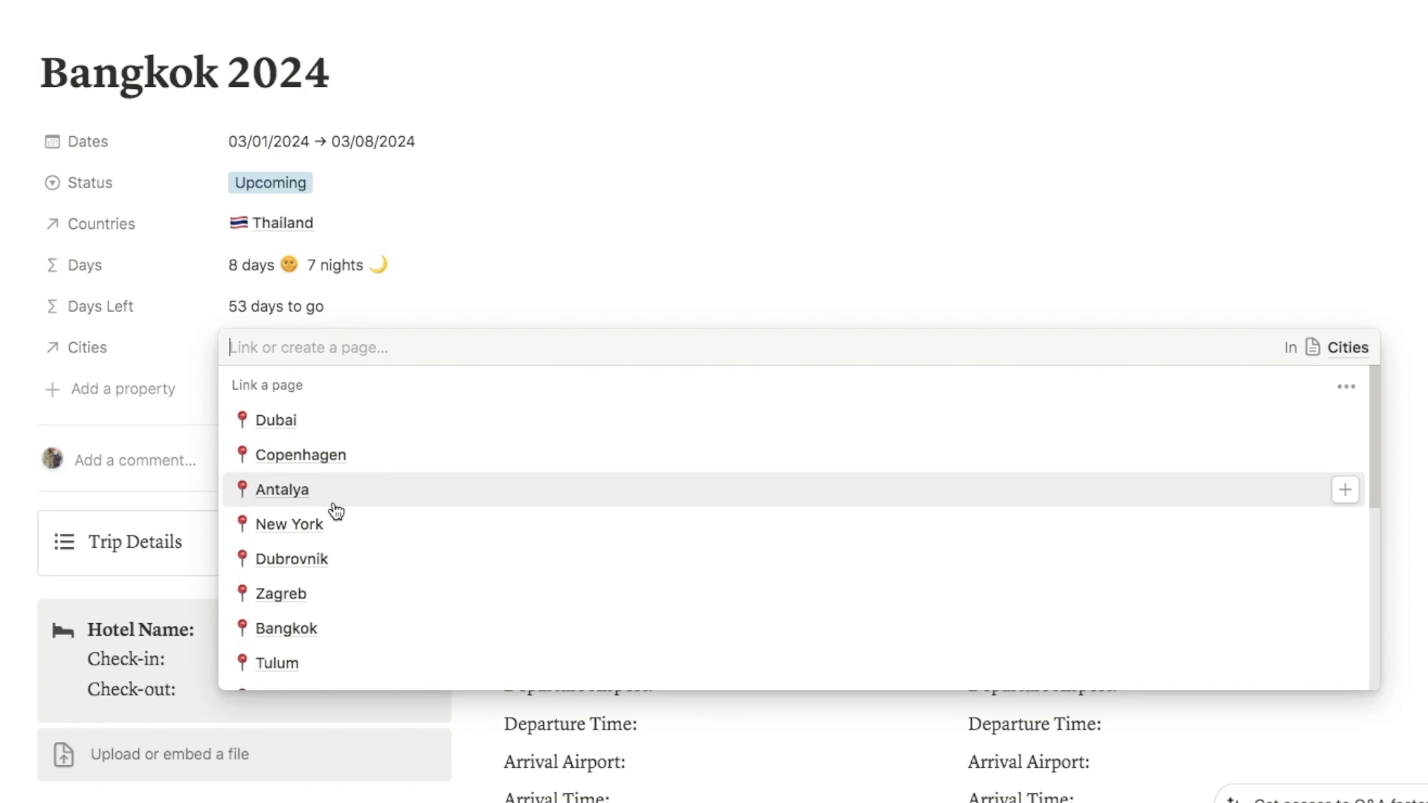
click(286, 629)
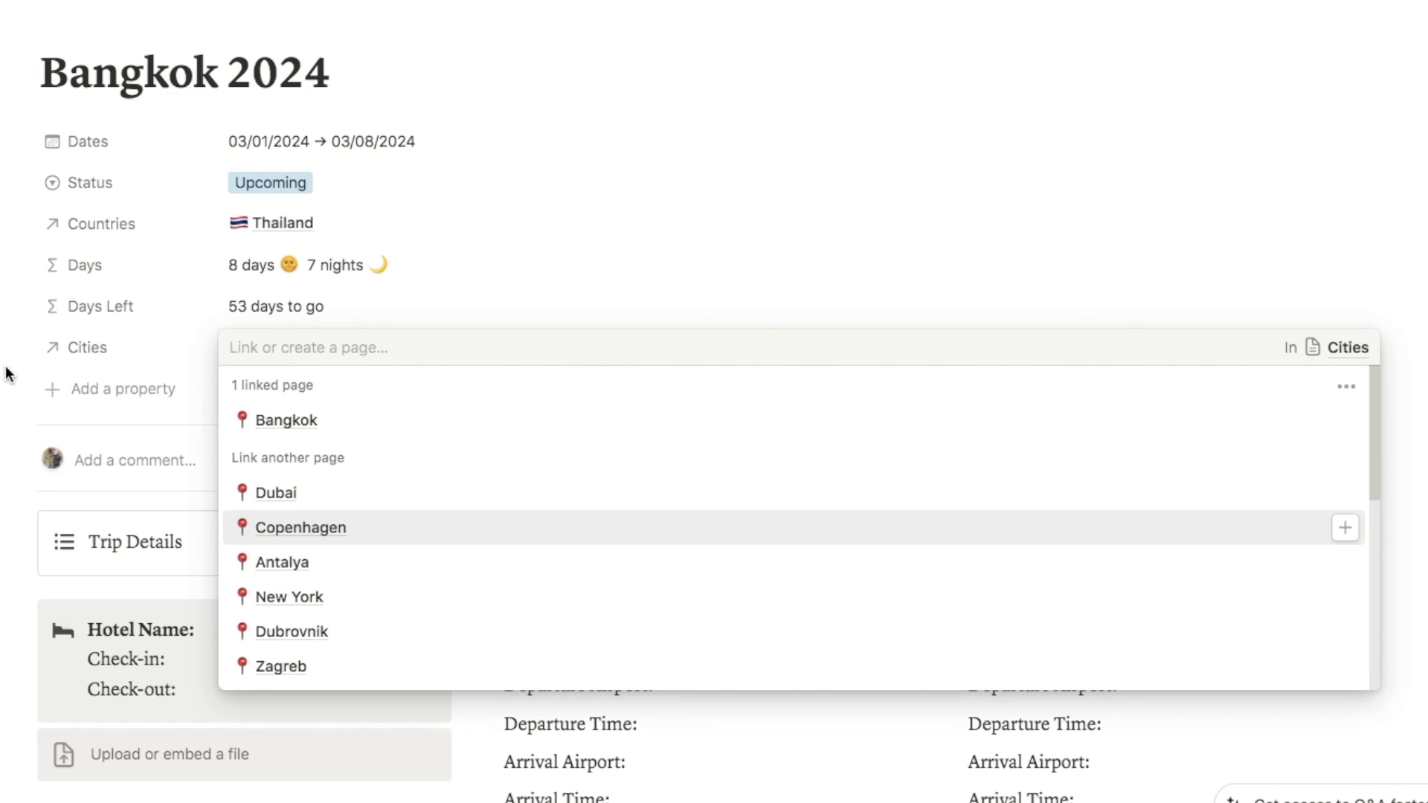
key(Escape)
scroll(360, 357, down, 4)
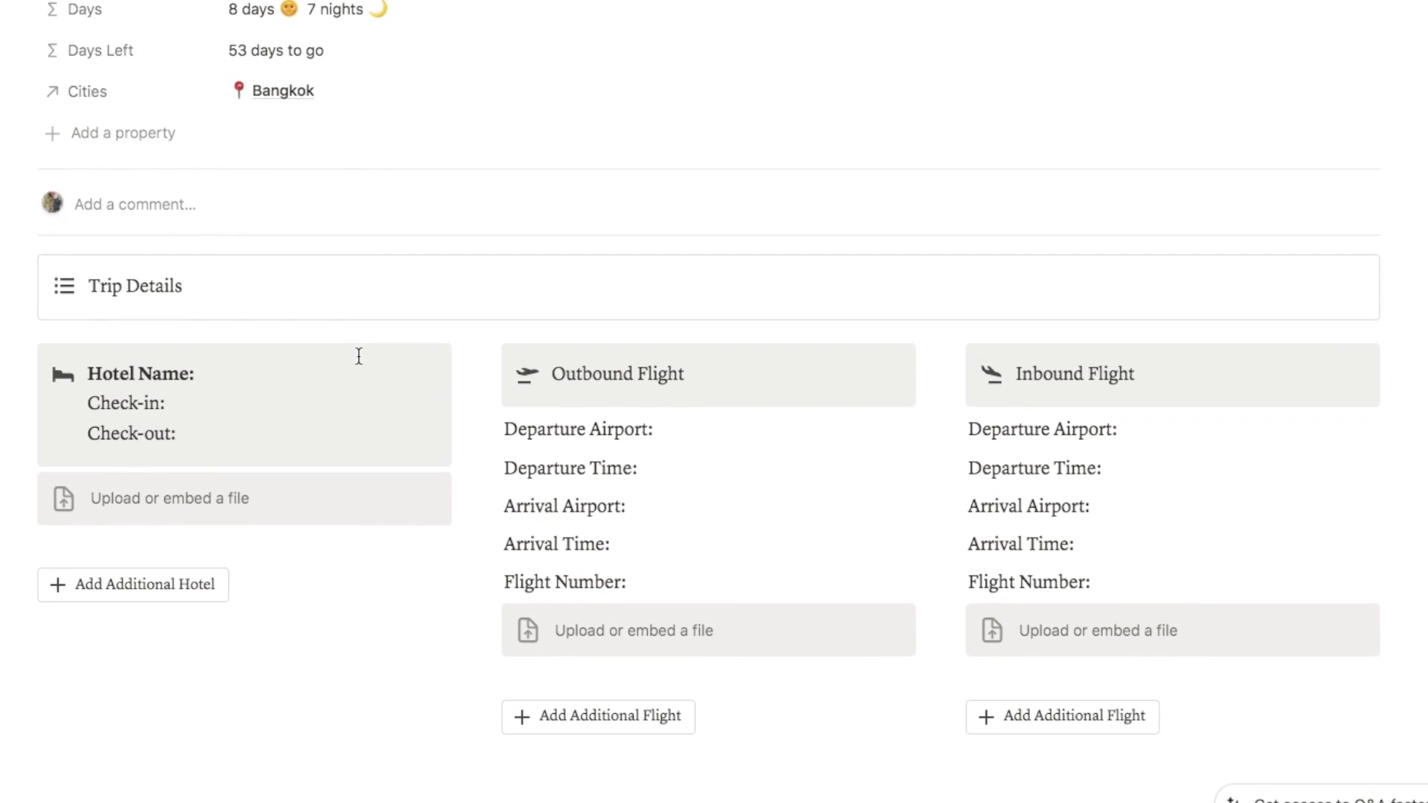
scroll(360, 356, down, 2)
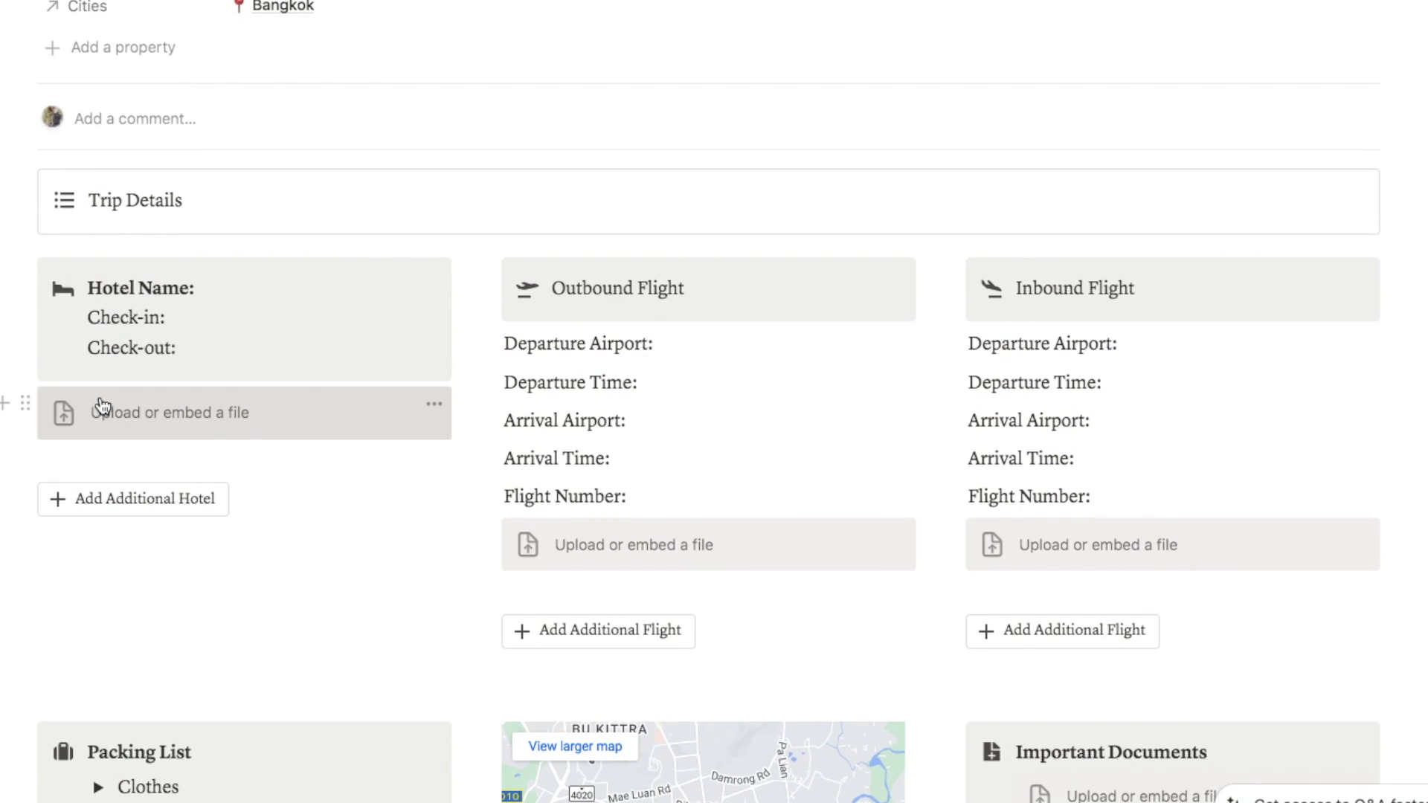
scroll(272, 430, down, 1)
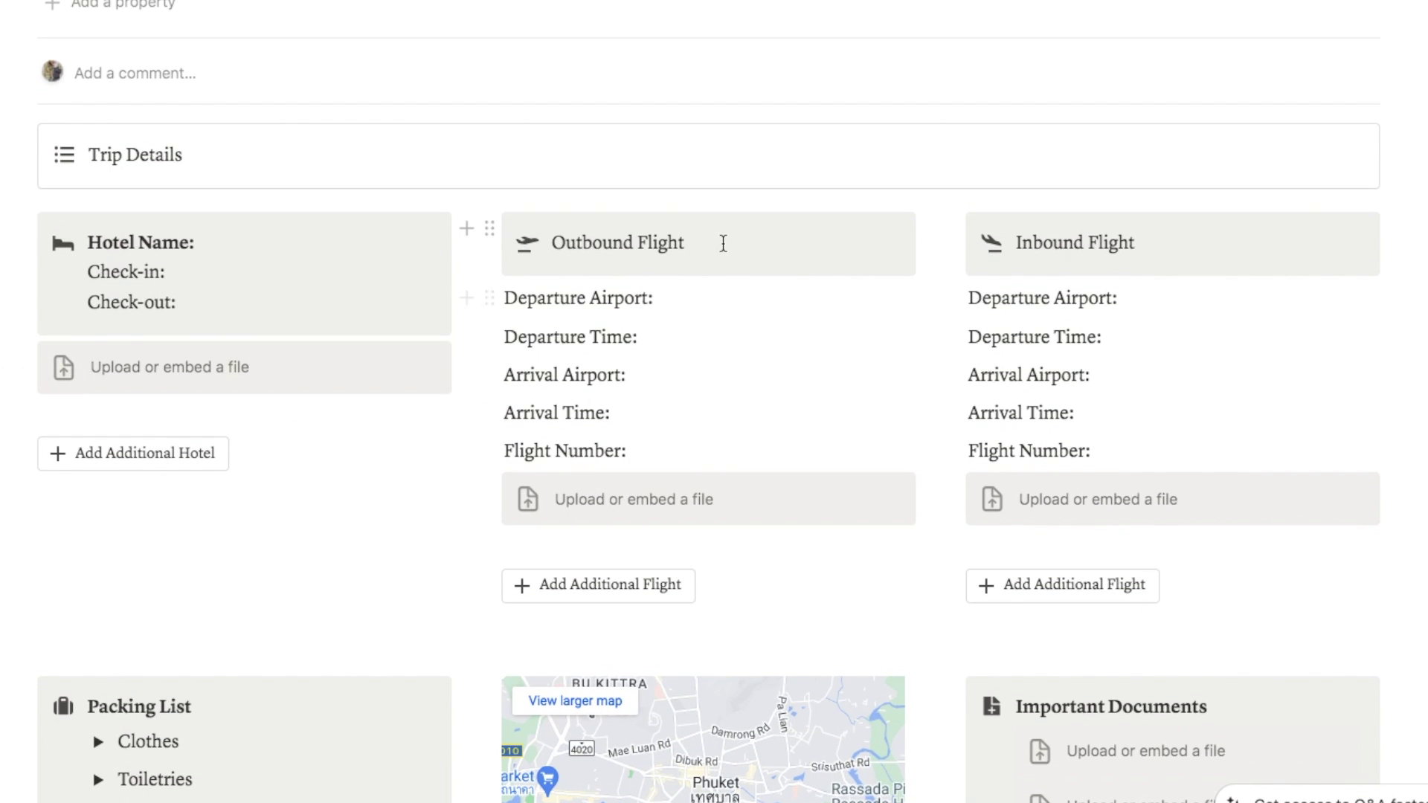
scroll(827, 370, down, 5)
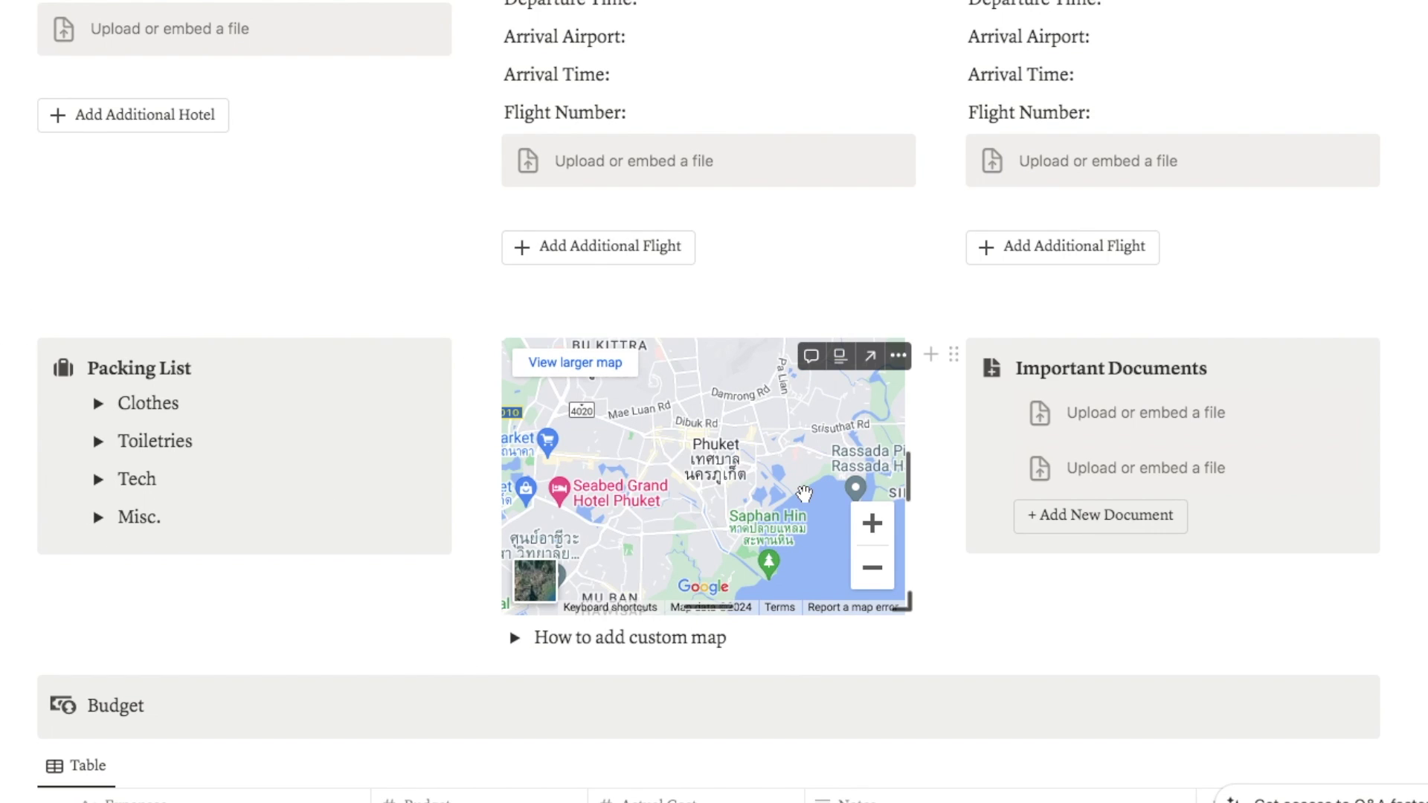
scroll(1111, 358, down, 2)
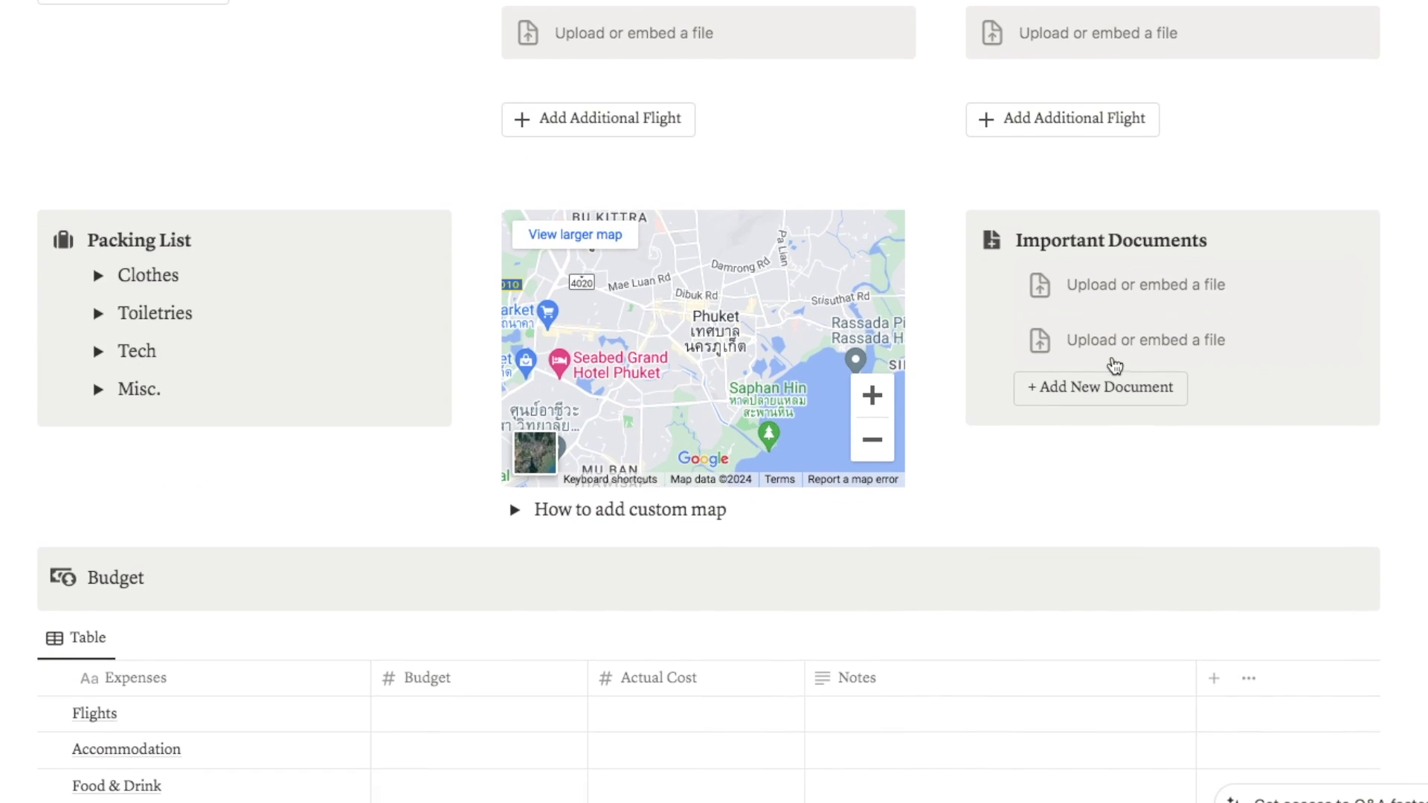
scroll(1162, 324, up, 4)
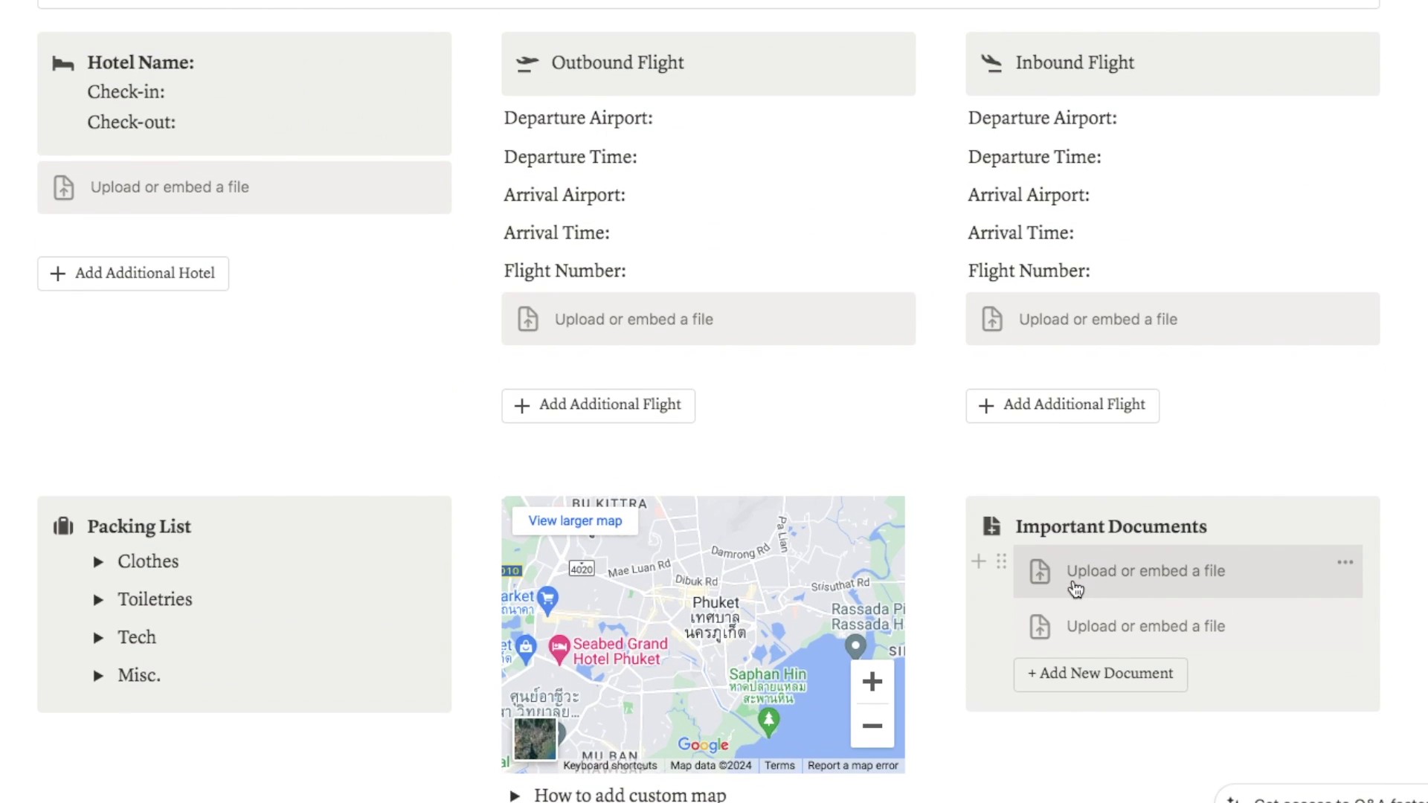
scroll(1075, 584, down, 4)
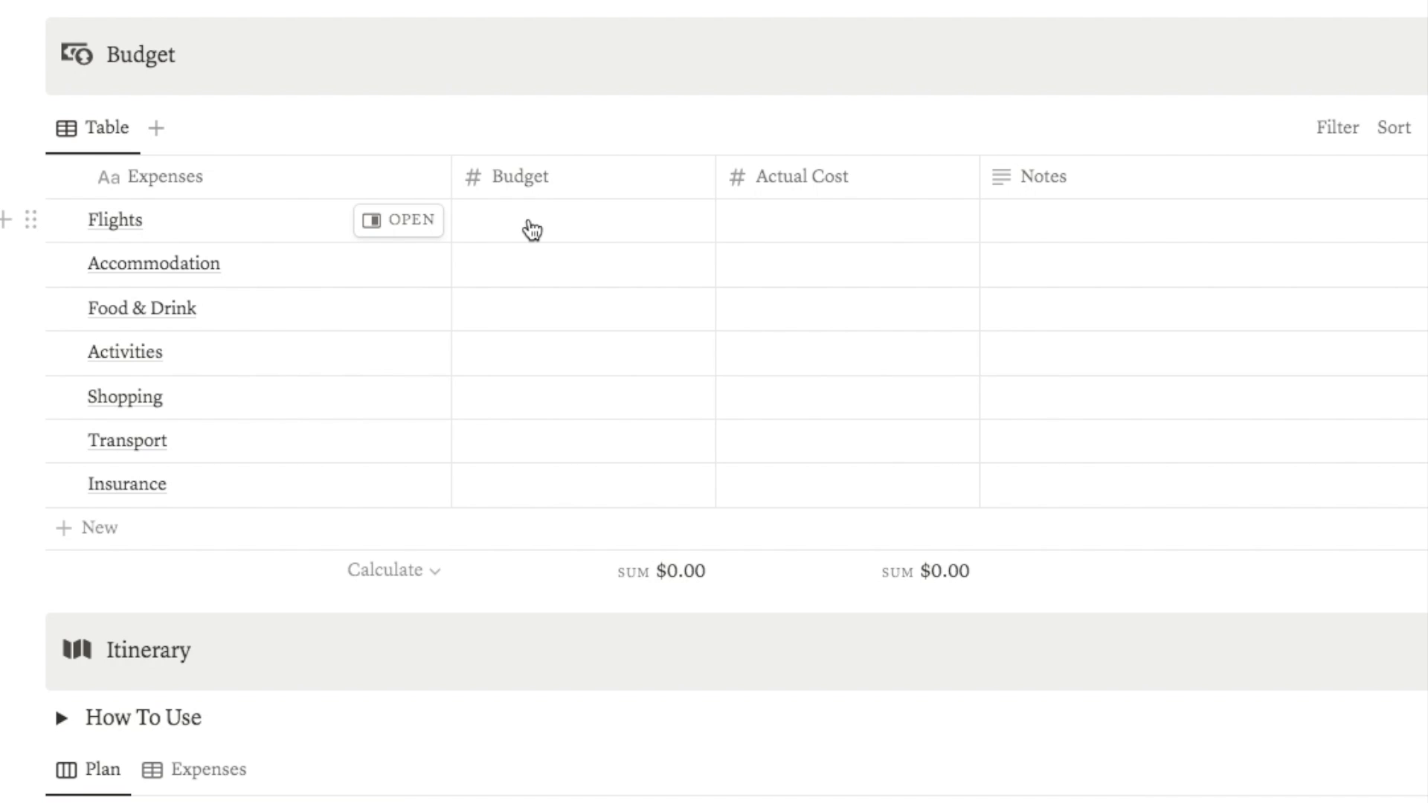
- Give the Flights expense a $1,000.00 budget and a $980.00 actual cost
click(532, 229)
text(1000)
key(Return)
click(819, 225)
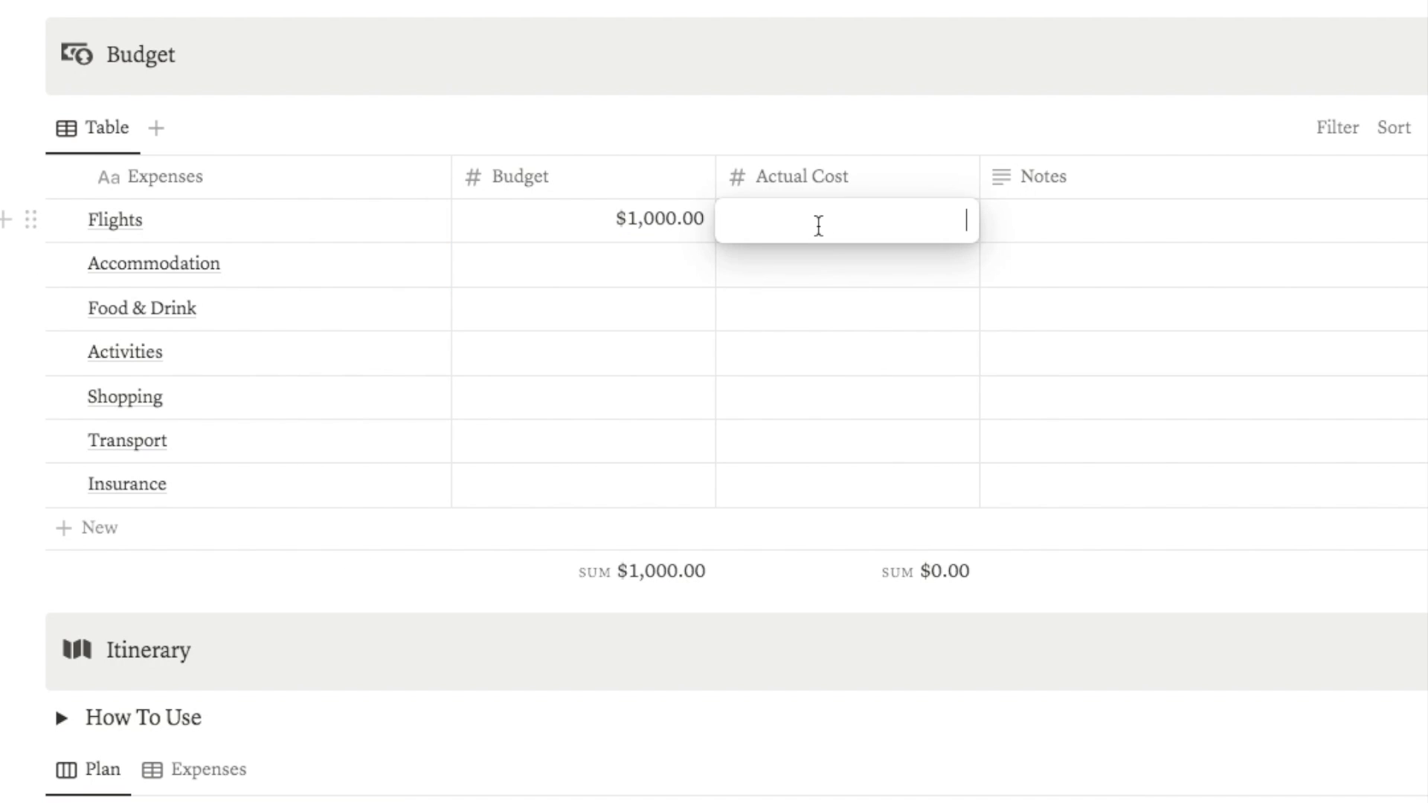
text(980)
key(Return)
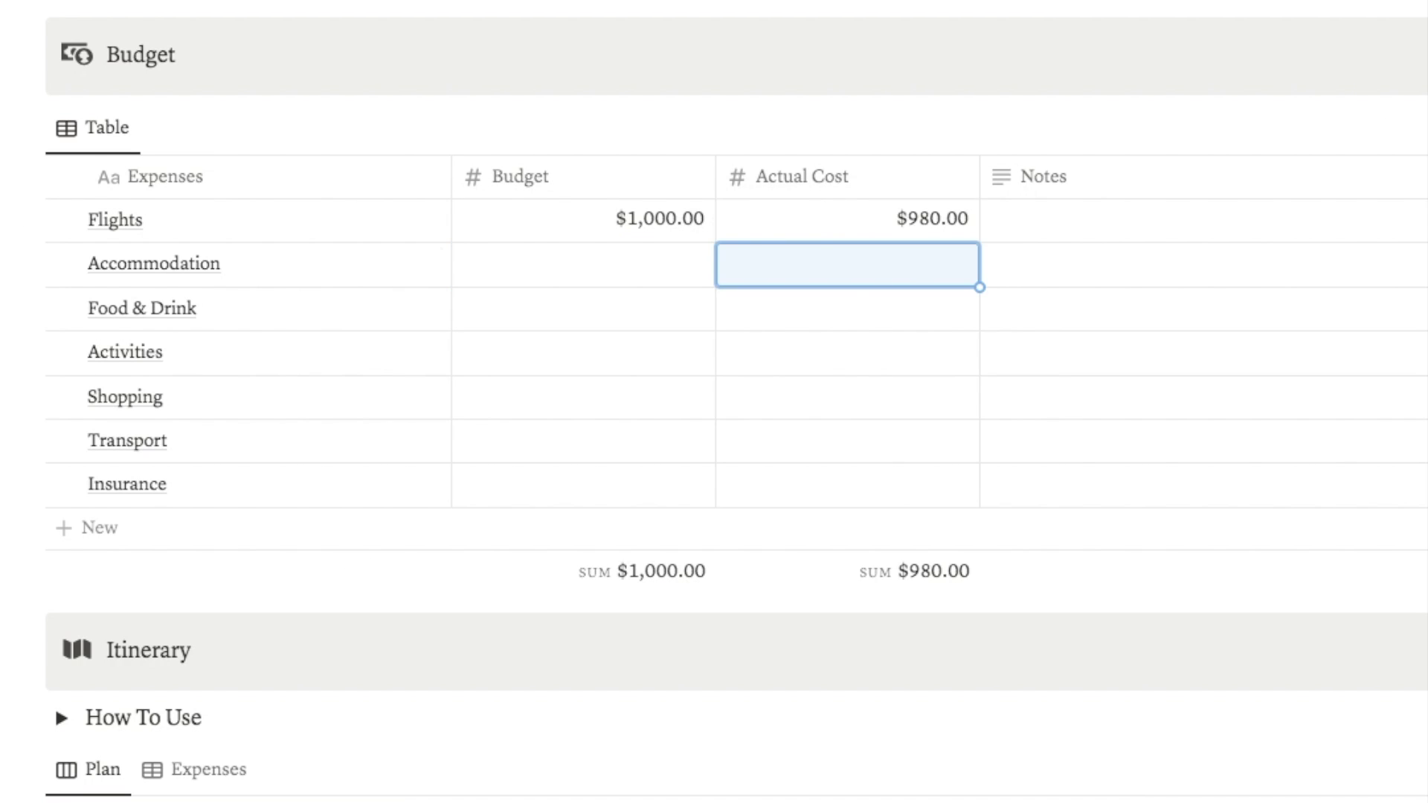
scroll(521, 335, down, 8)
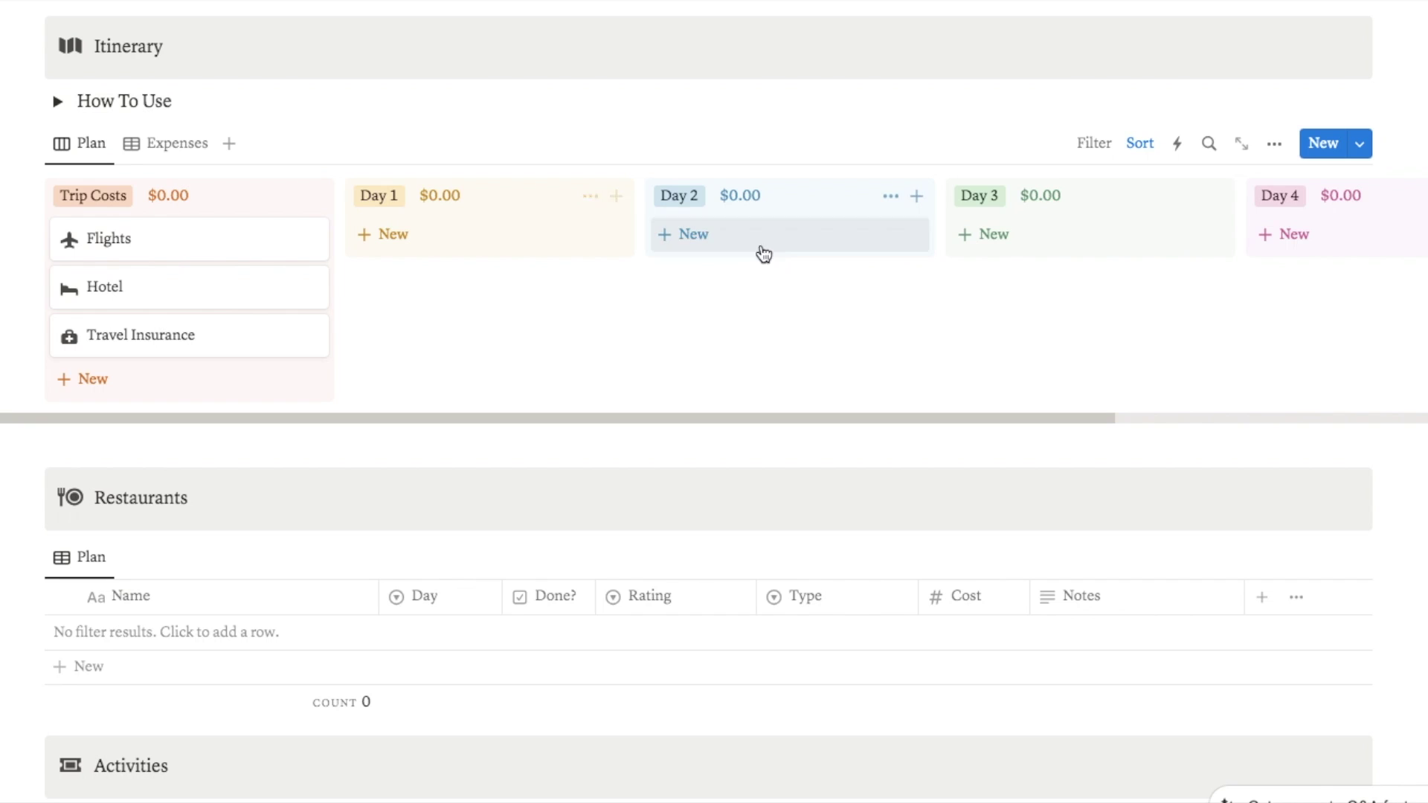
- Add an Activities entry and assign Red Sky Bar and Wat Arun to Day 1
scroll(556, 258, down, 1)
scroll(556, 258, down, 3)
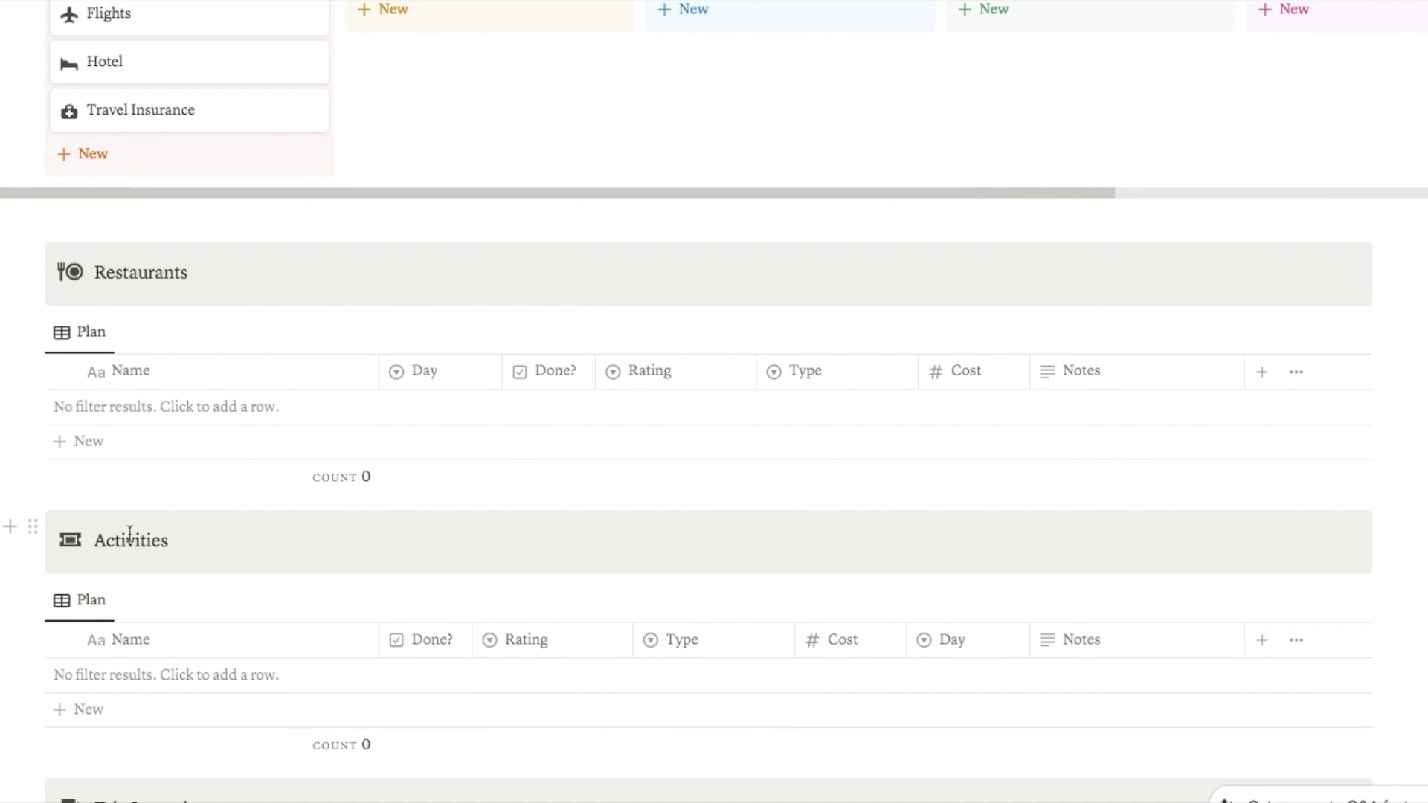
scroll(248, 566, down, 1)
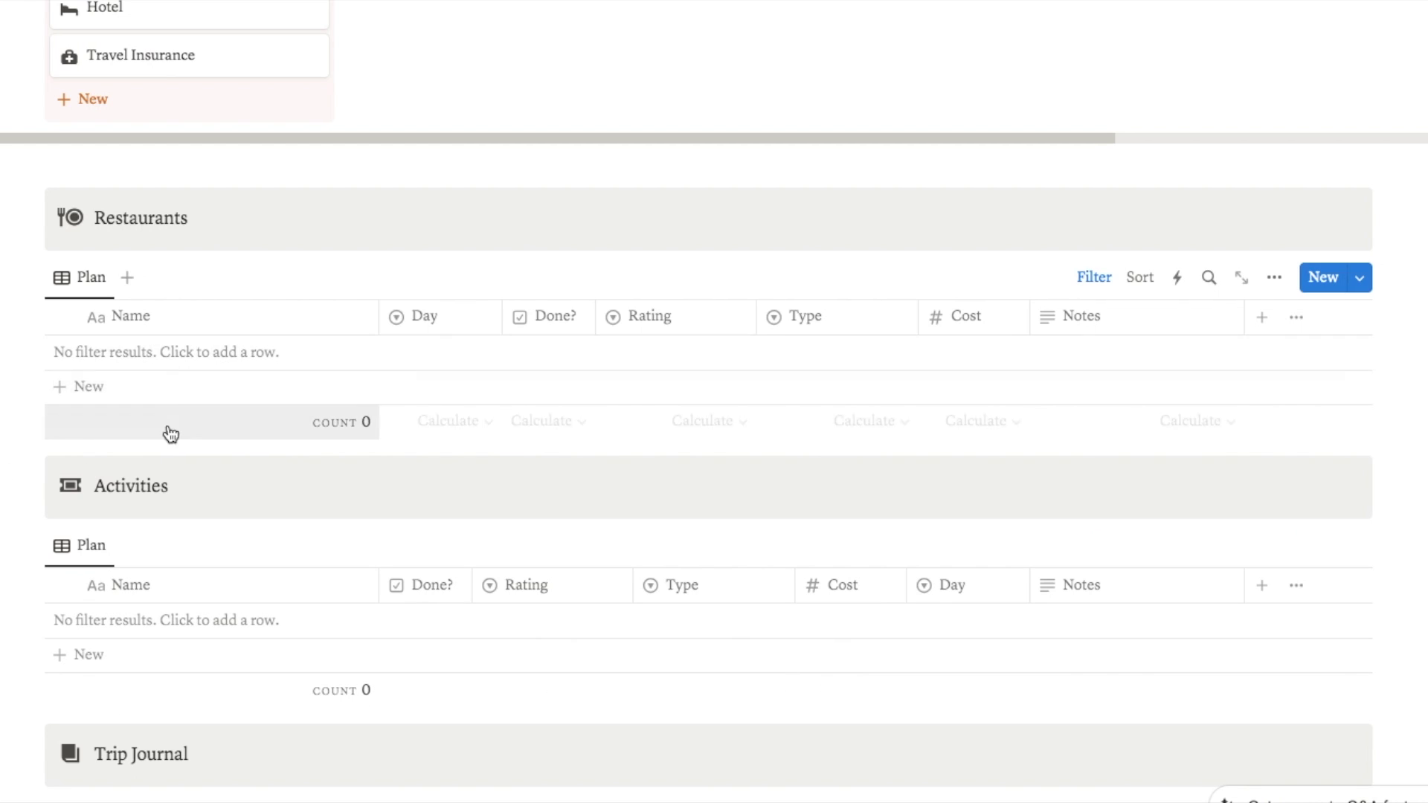
click(109, 654)
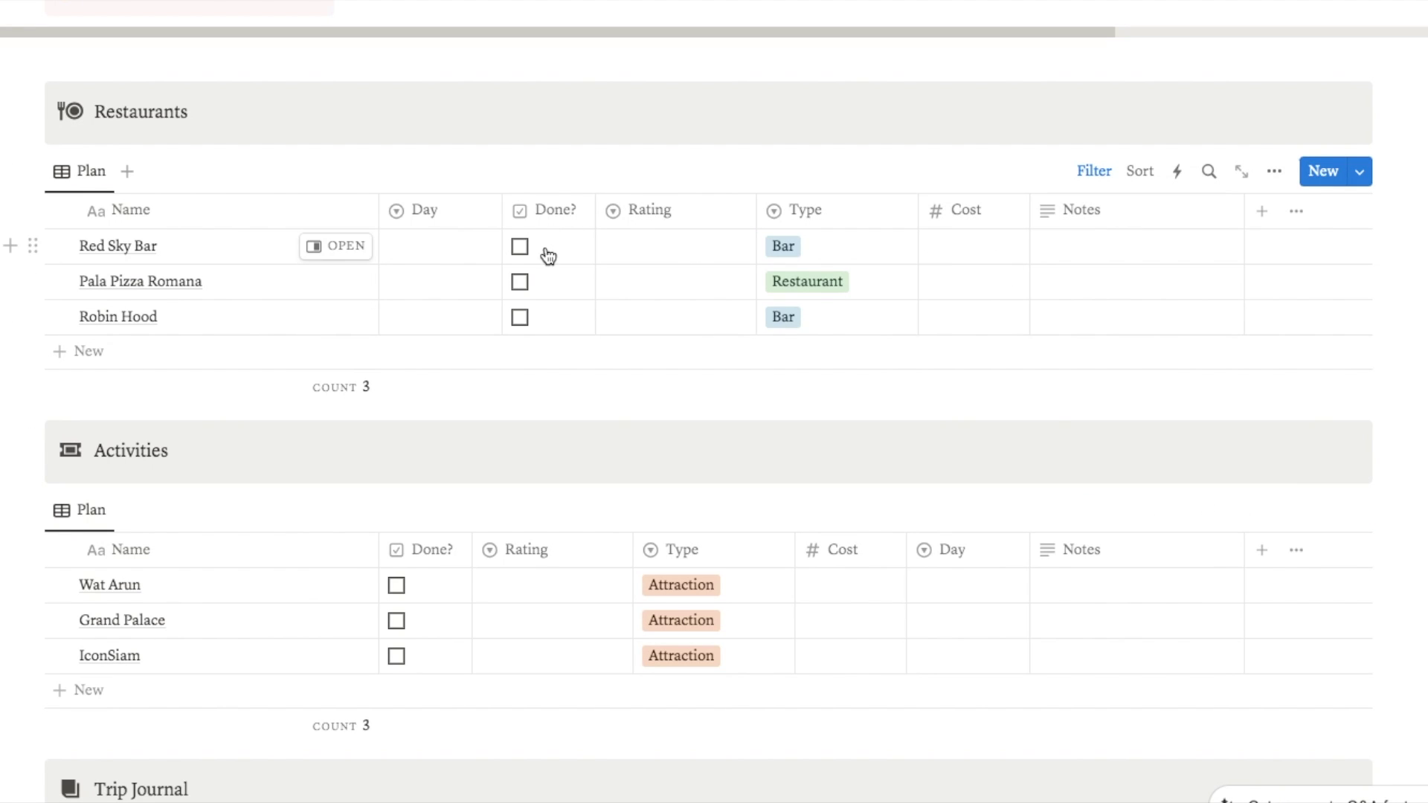
click(408, 253)
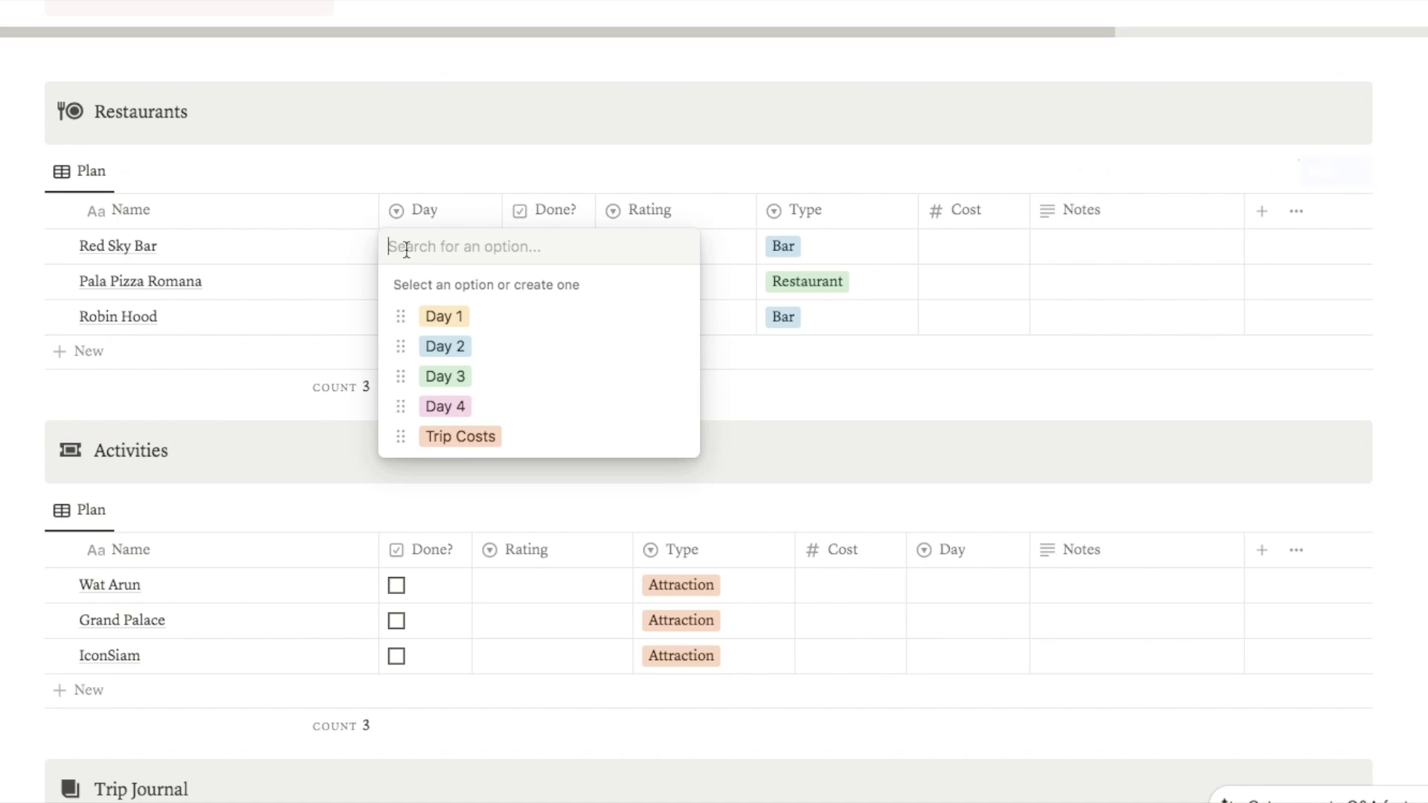
click(450, 317)
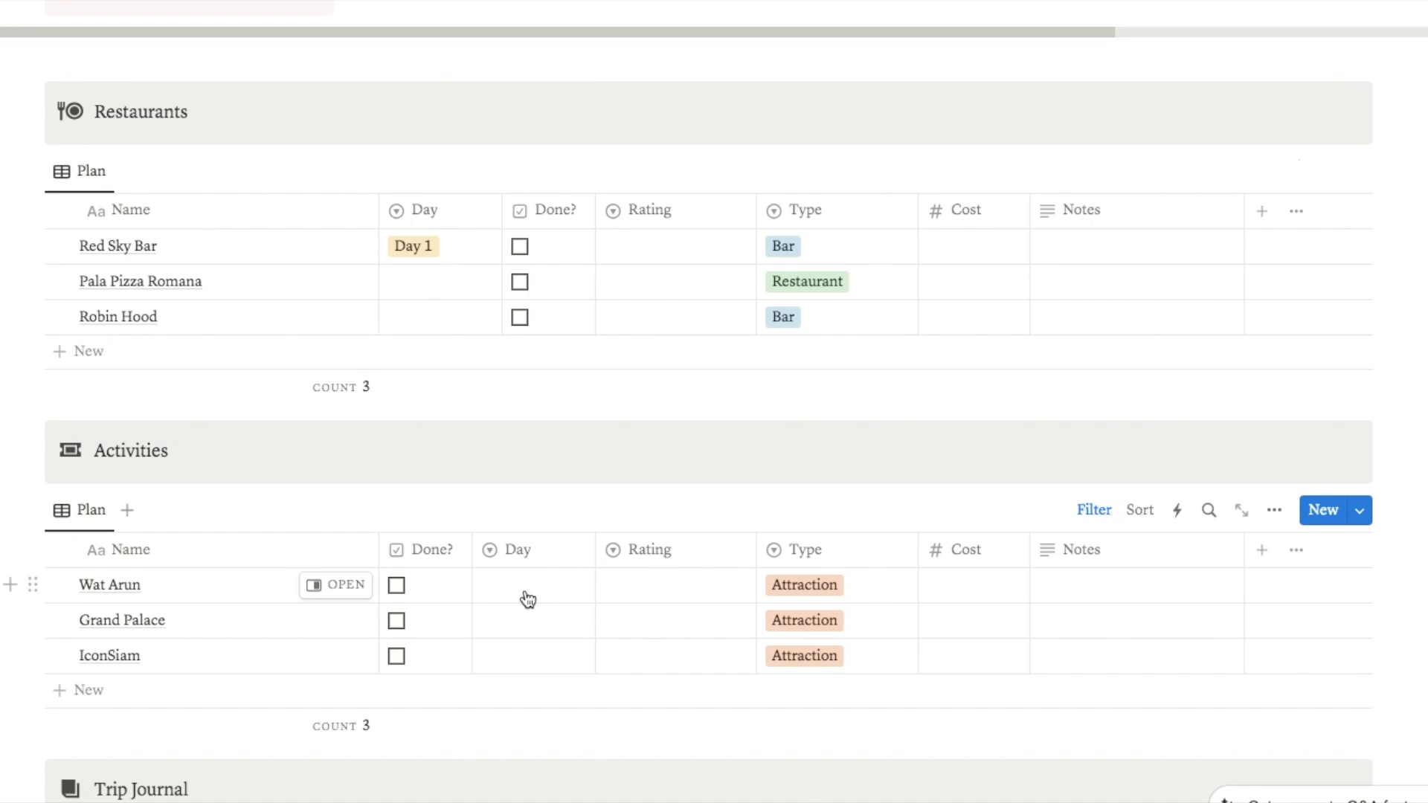
click(528, 599)
click(535, 657)
- Assign Pala Pizza Romana and Grand Palace to Day 2, Robin Hood and IconSiam to Day 3
click(424, 291)
click(455, 383)
click(513, 623)
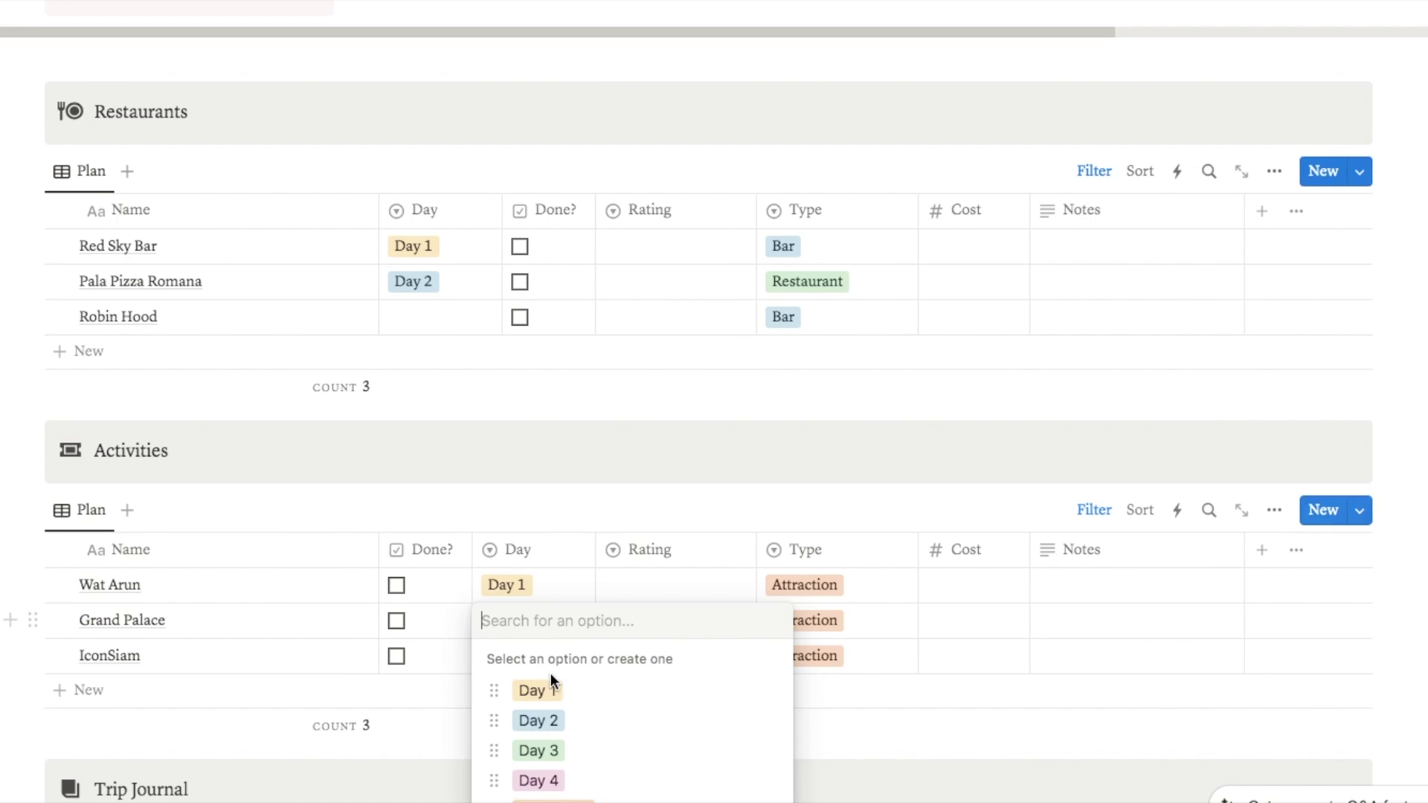
click(546, 721)
click(413, 321)
click(446, 452)
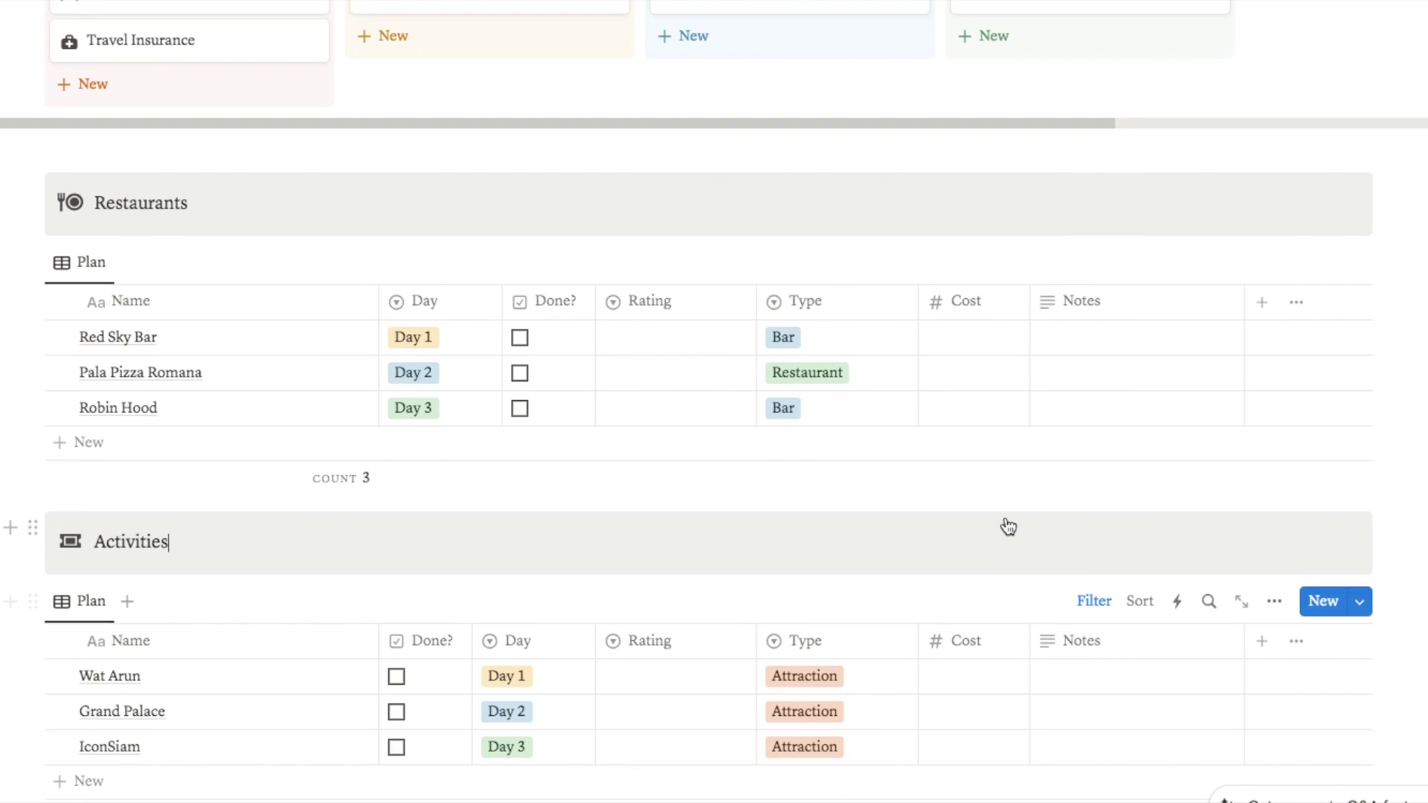
scroll(1008, 527, up, 5)
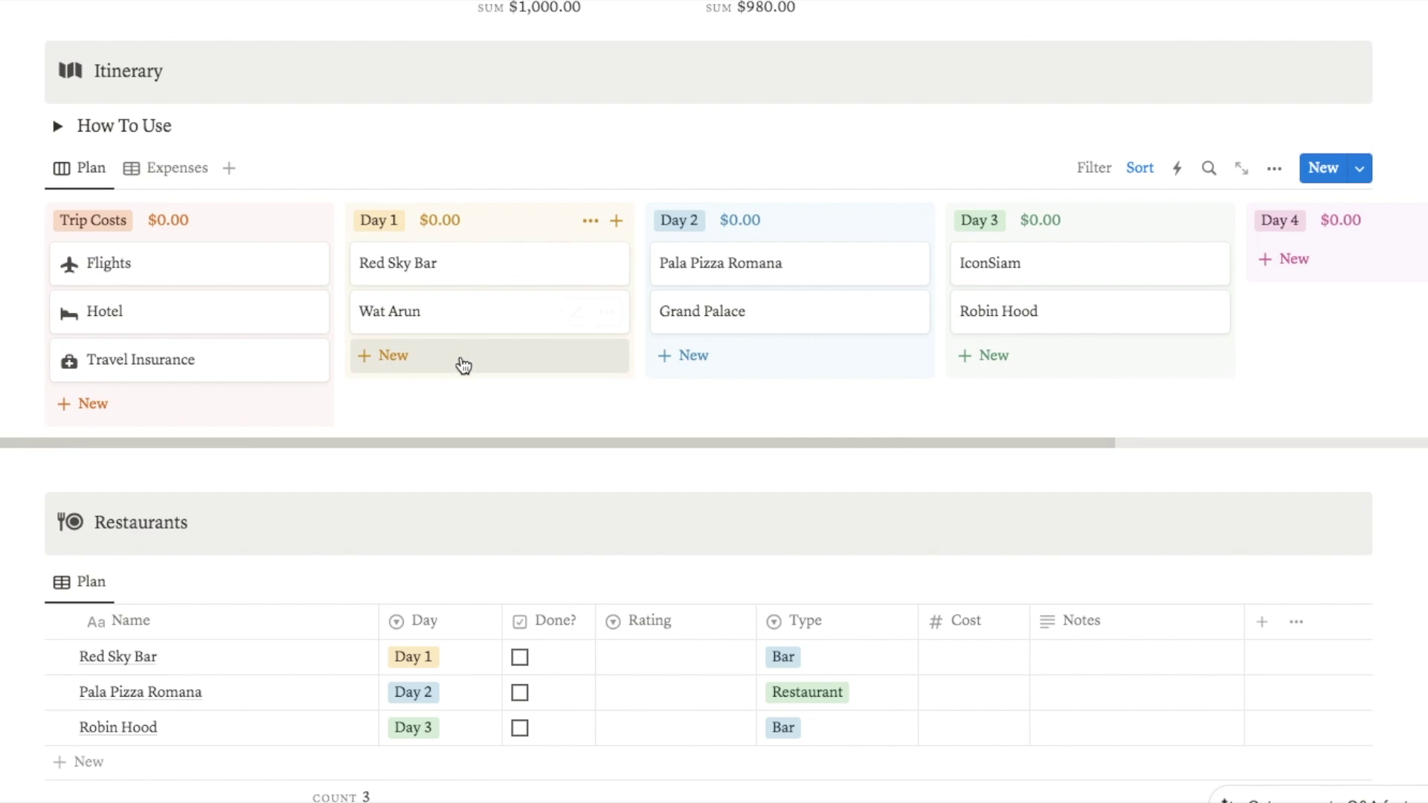
- Enter costs: Red Sky Bar $30.00, Wat Arun $5.00, Grand Palace $20.00
scroll(554, 396, down, 2)
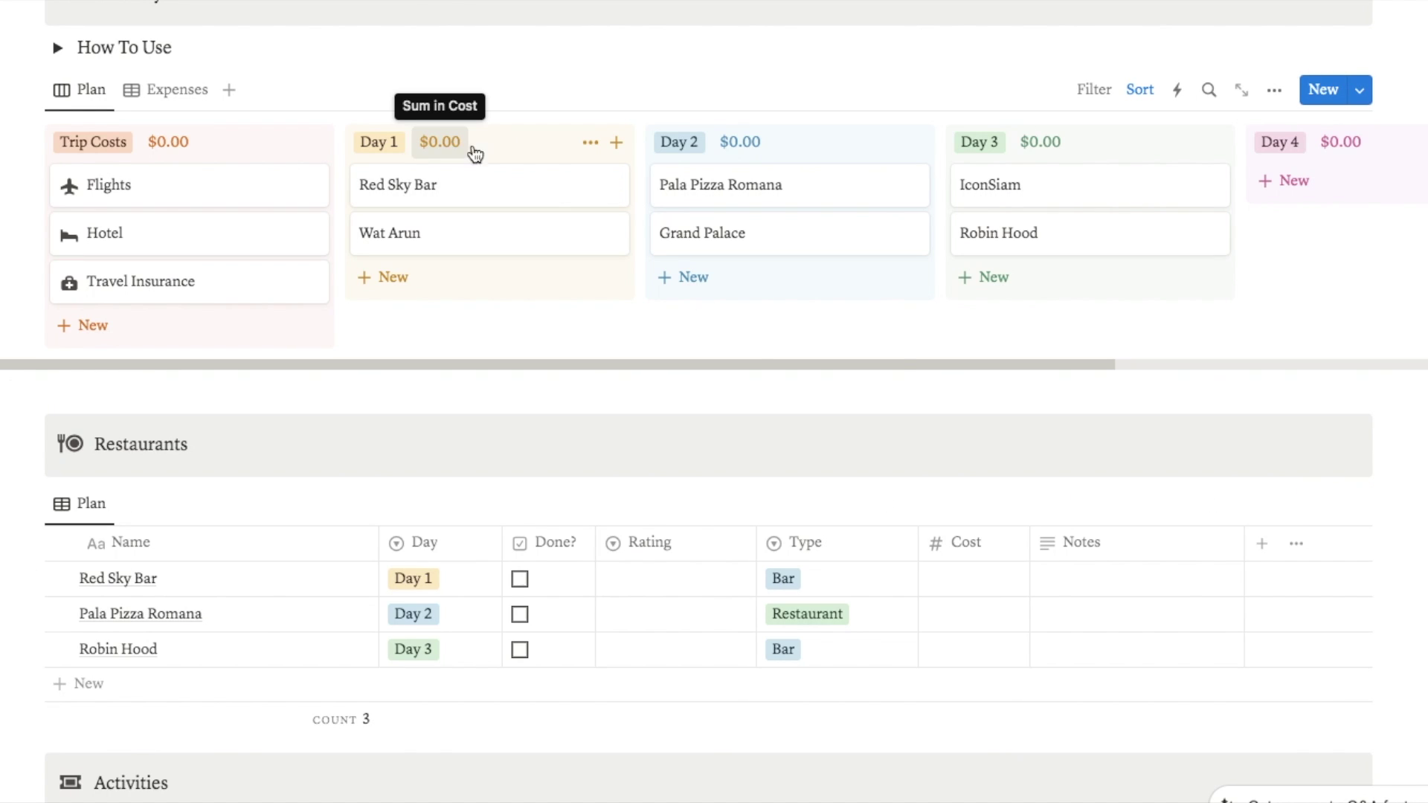
click(963, 587)
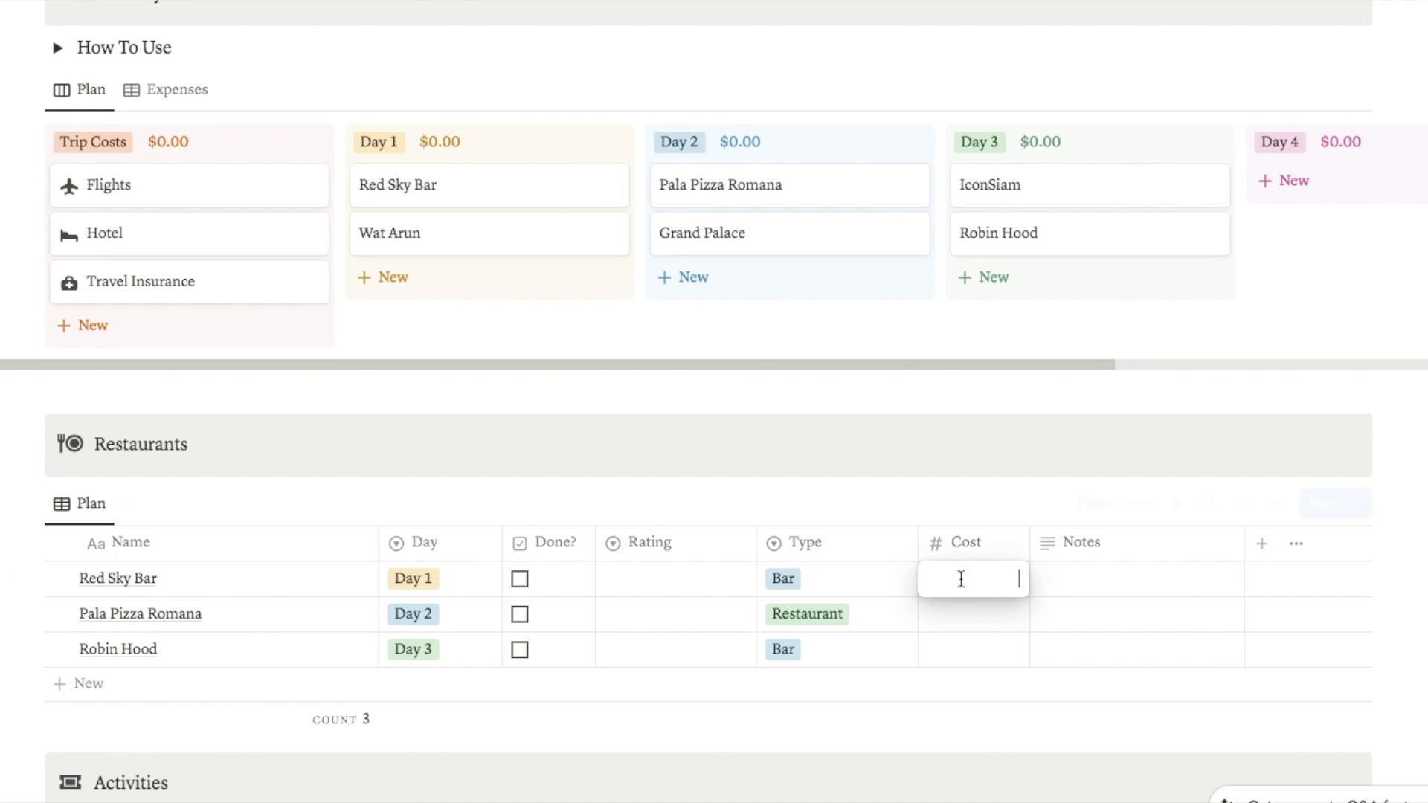
text(30)
key(Return)
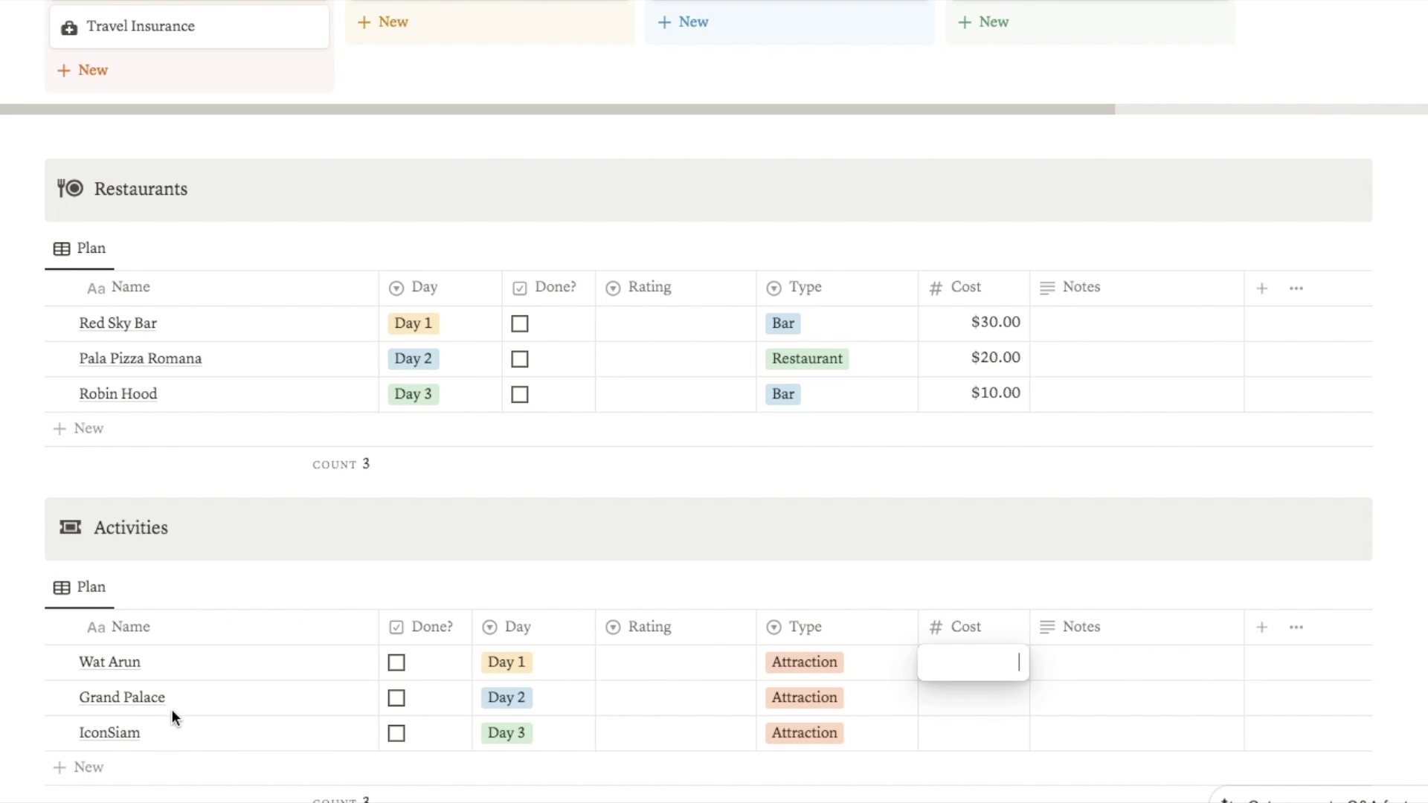
text(5)
key(Return)
text(20)
key(Return)
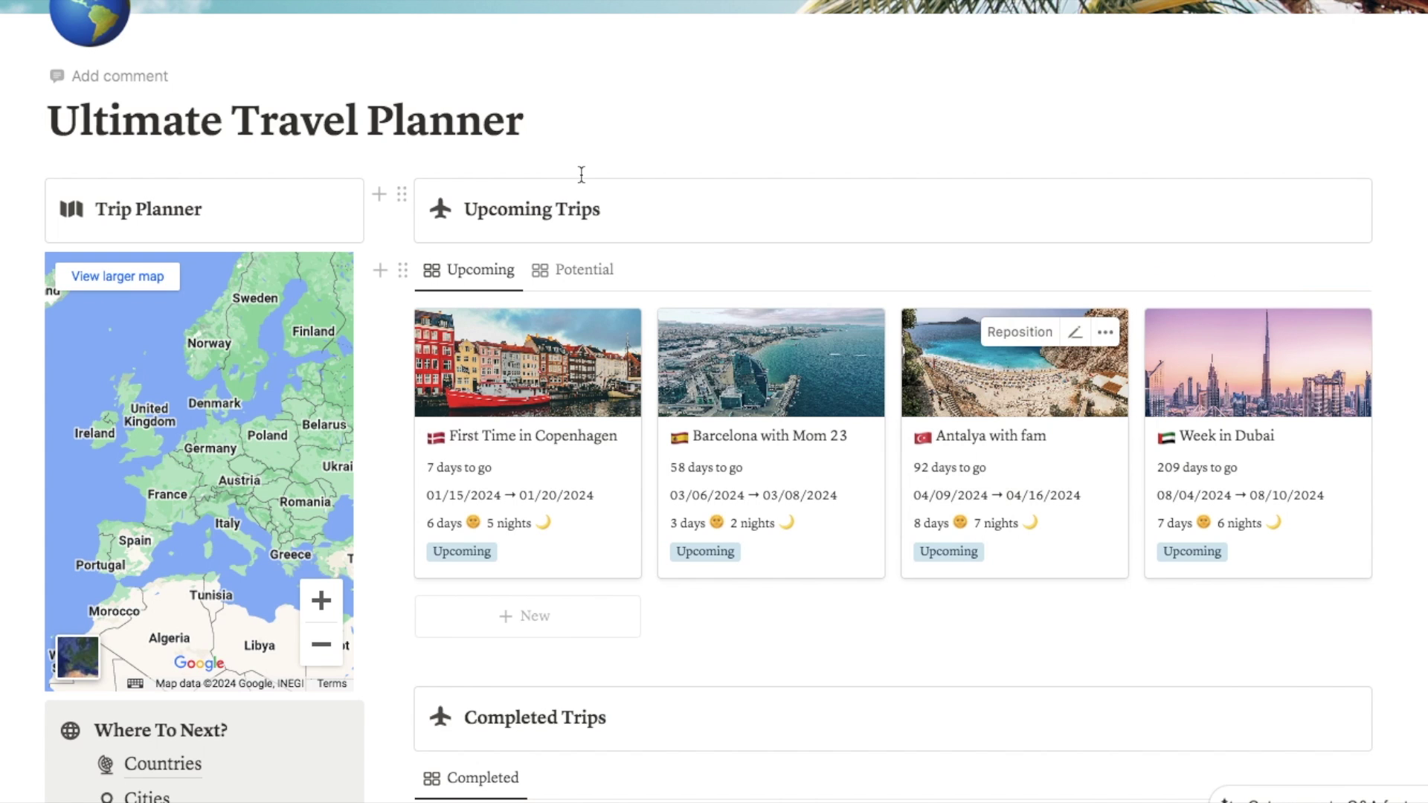
- Scroll to Where To Next? and open the Countries page
scroll(578, 176, down, 3)
scroll(549, 171, down, 3)
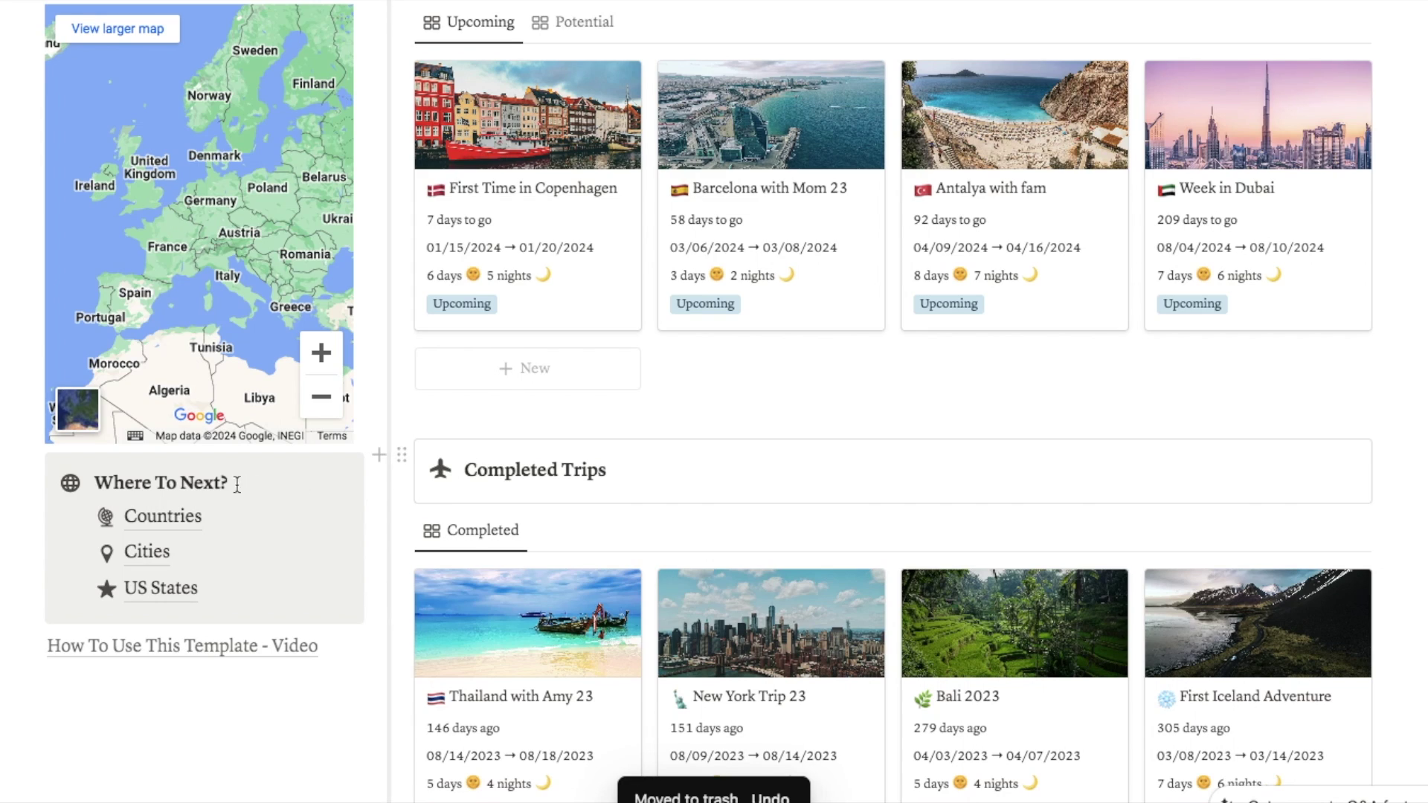
click(166, 527)
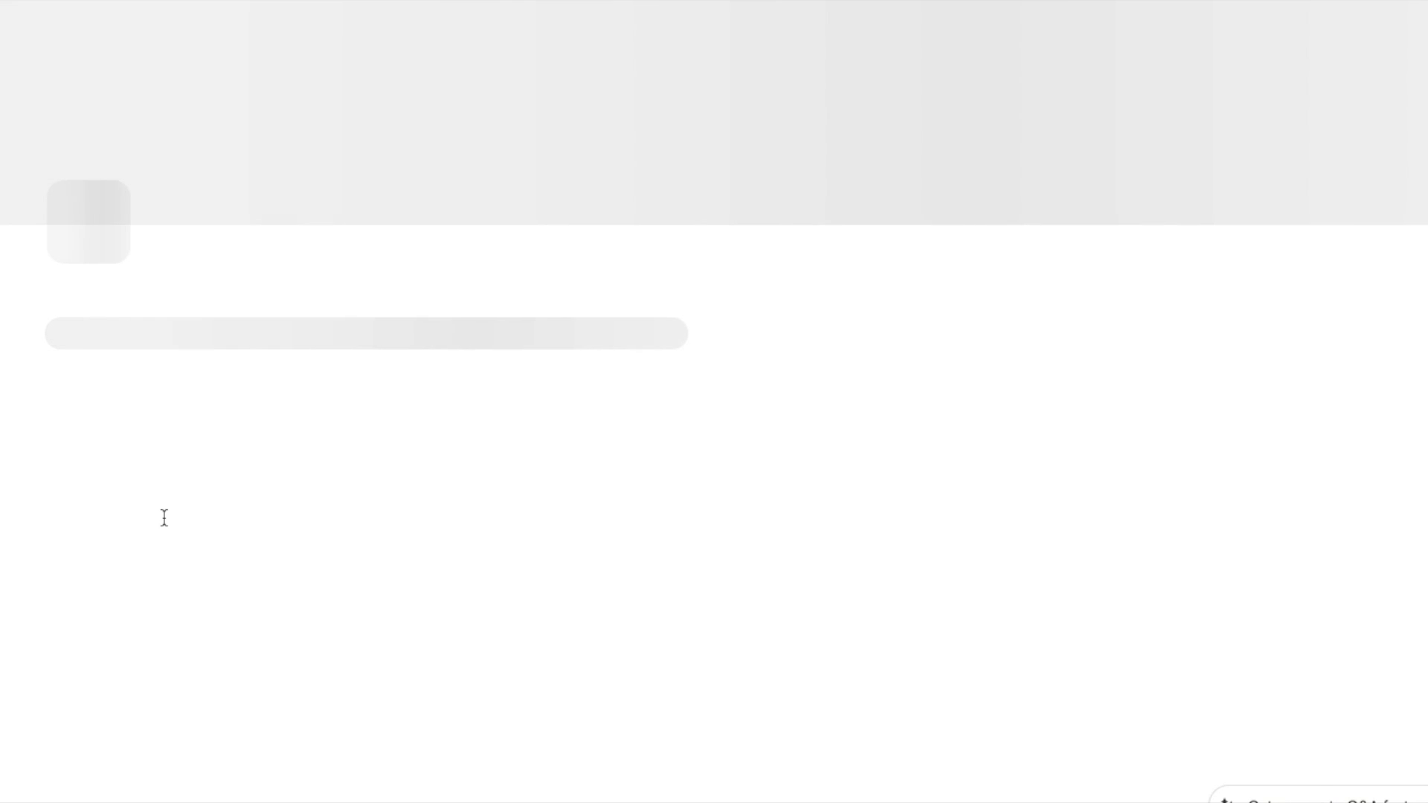
- Browse the Countries page and open the search in its country list
scroll(1405, 238, down, 5)
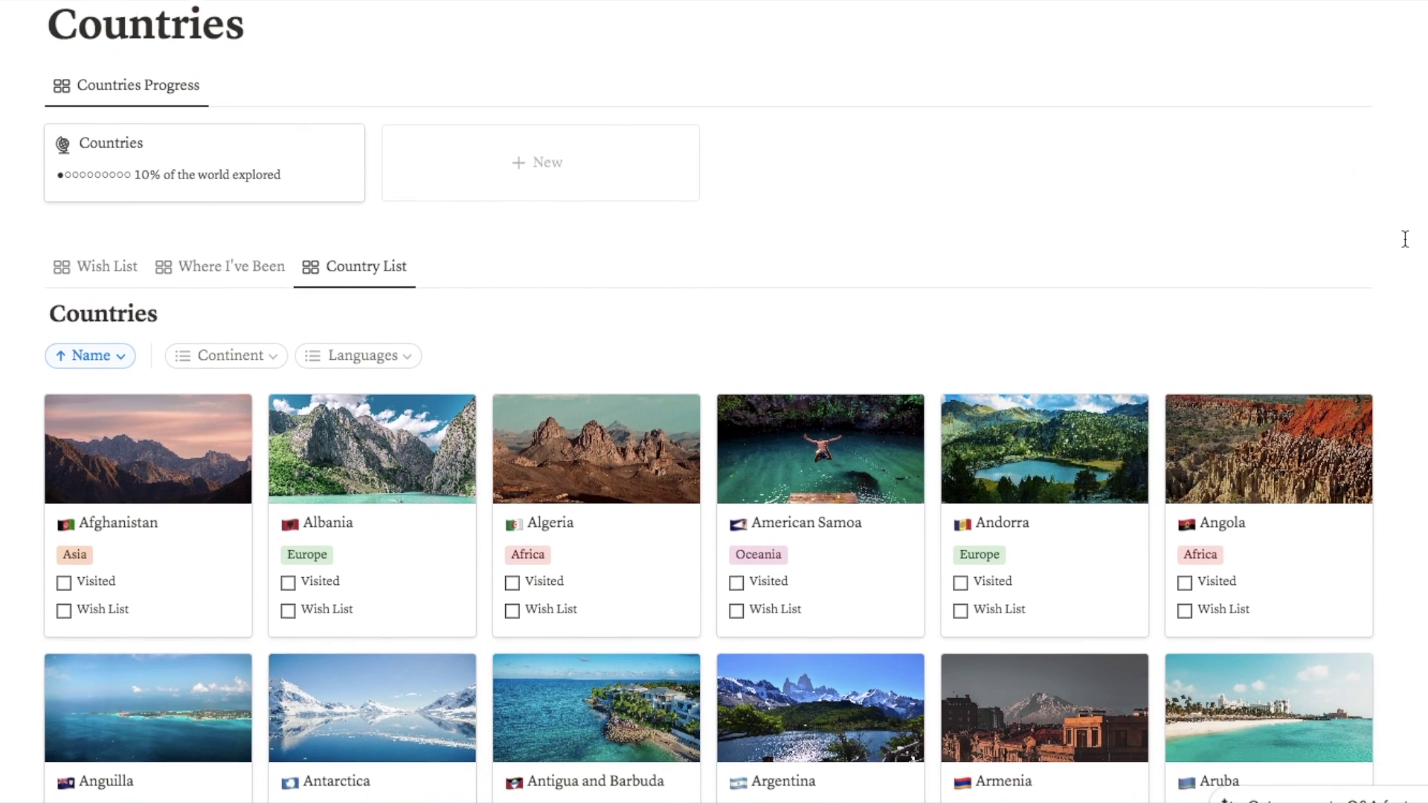
scroll(1405, 239, down, 4)
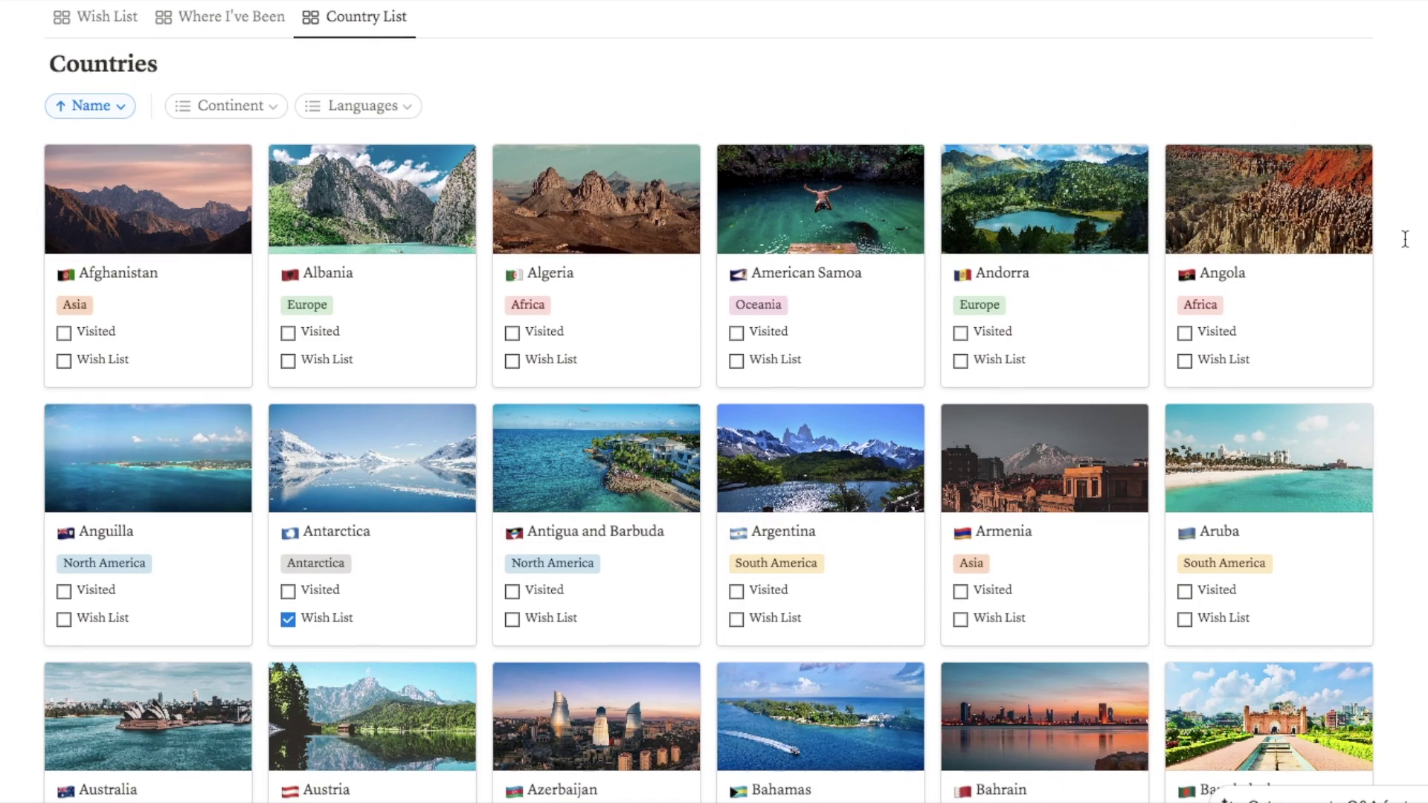
scroll(1404, 238, down, 1)
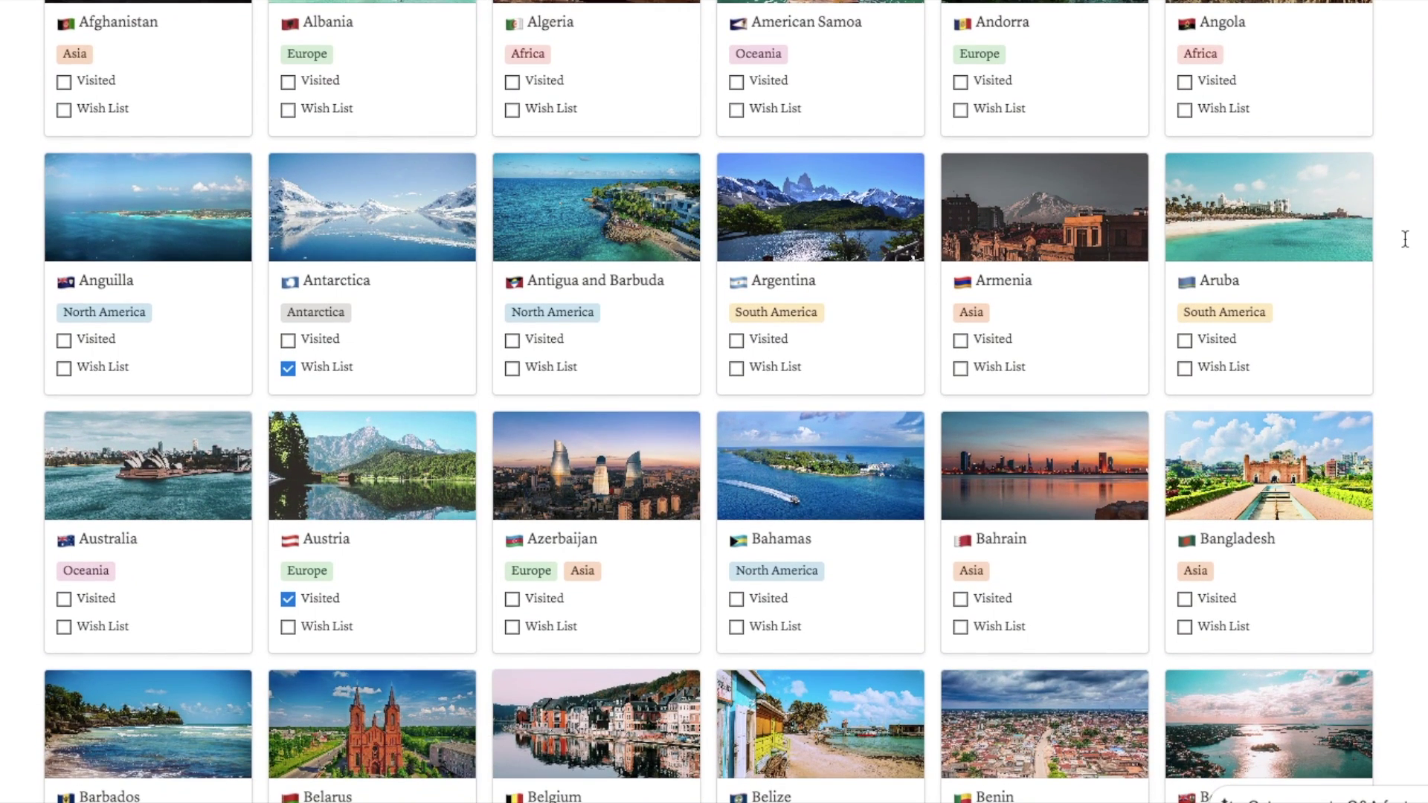
scroll(1404, 239, down, 2)
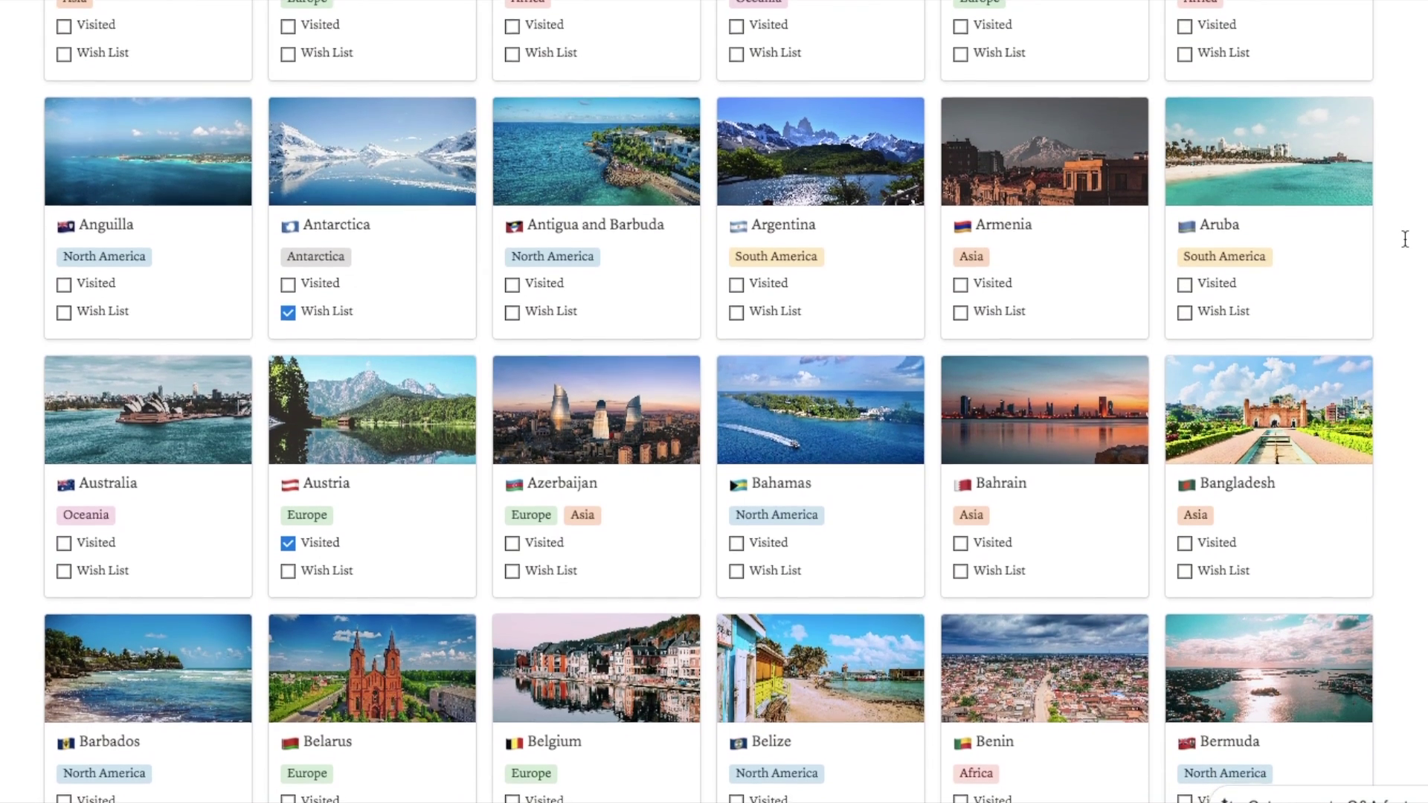
scroll(1405, 239, up, 3)
scroll(1405, 239, up, 3)
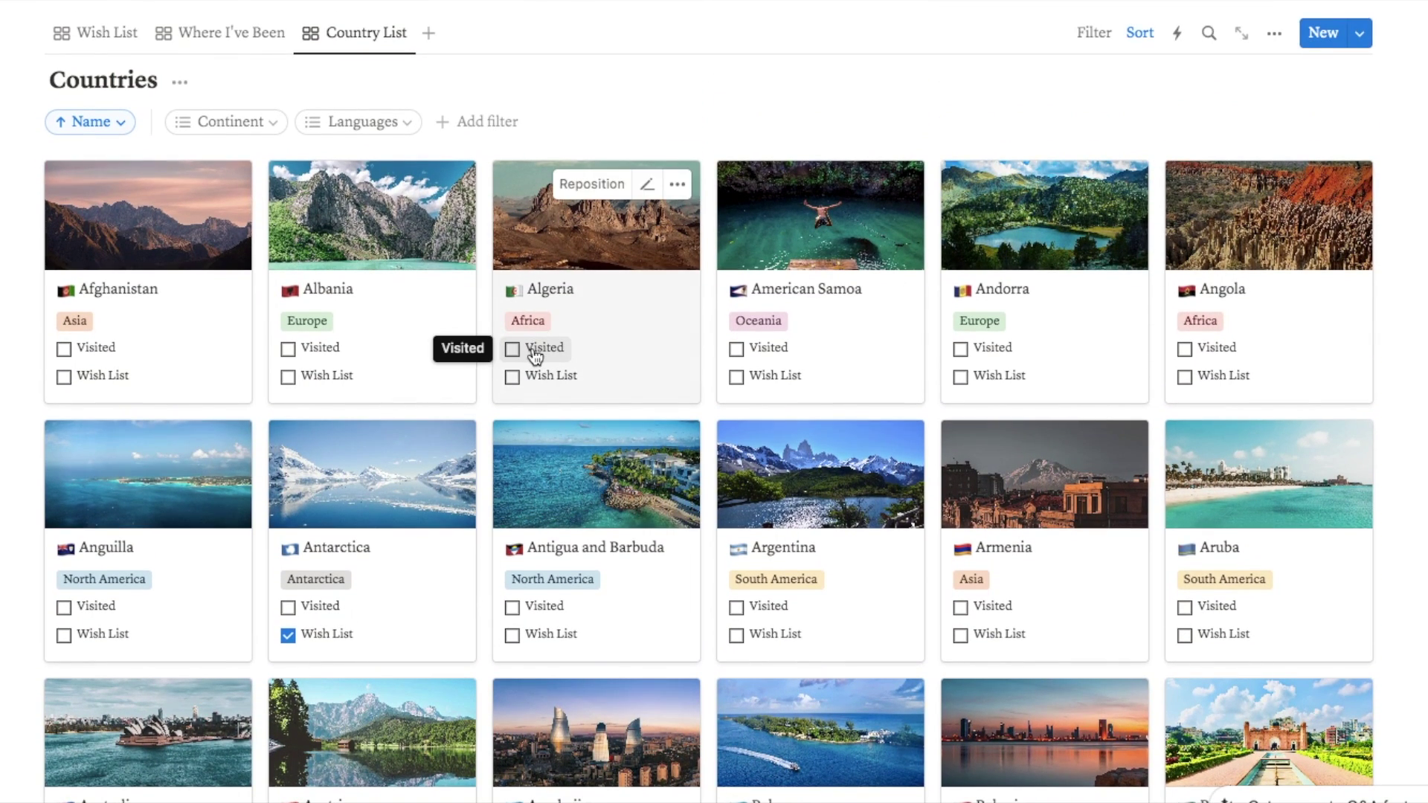
scroll(551, 388, up, 3)
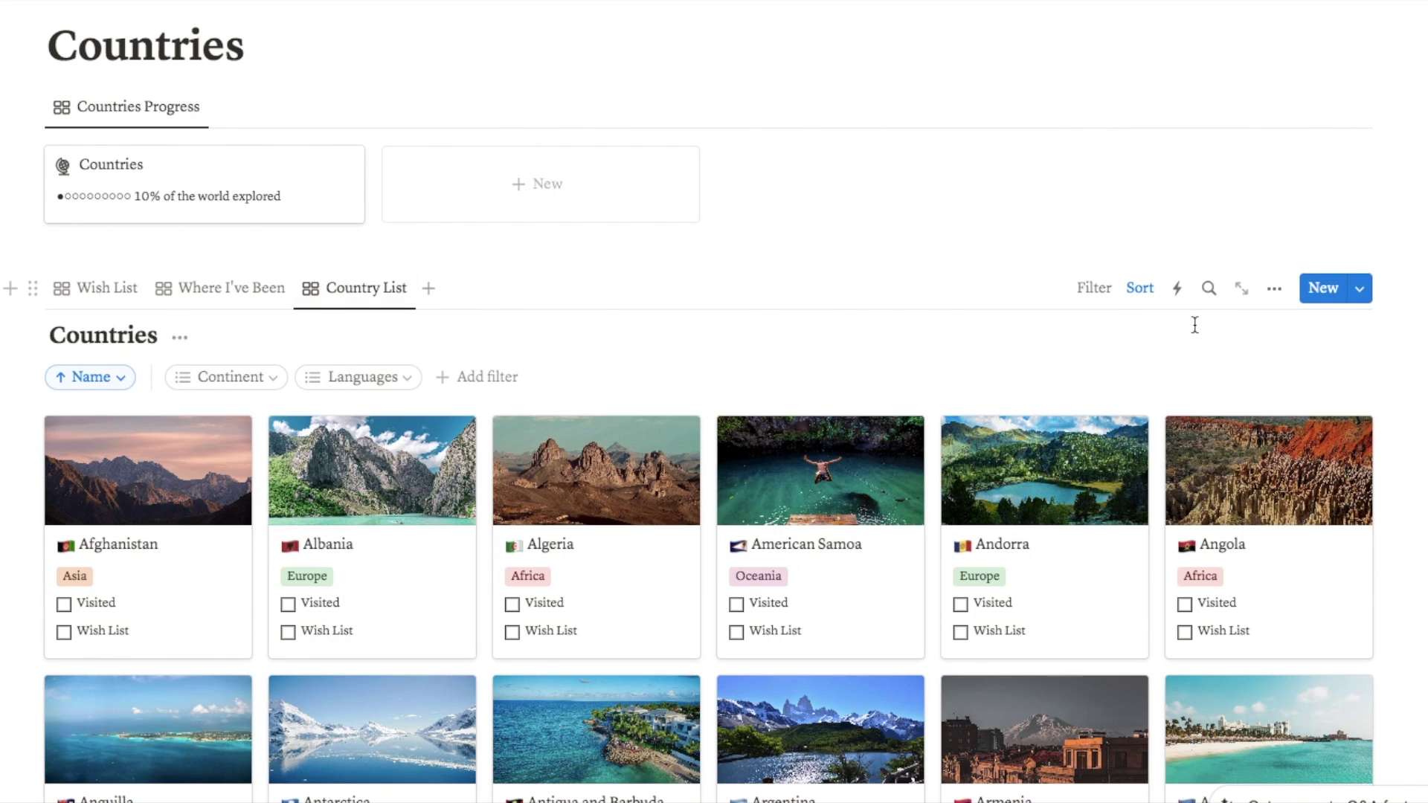
click(1206, 290)
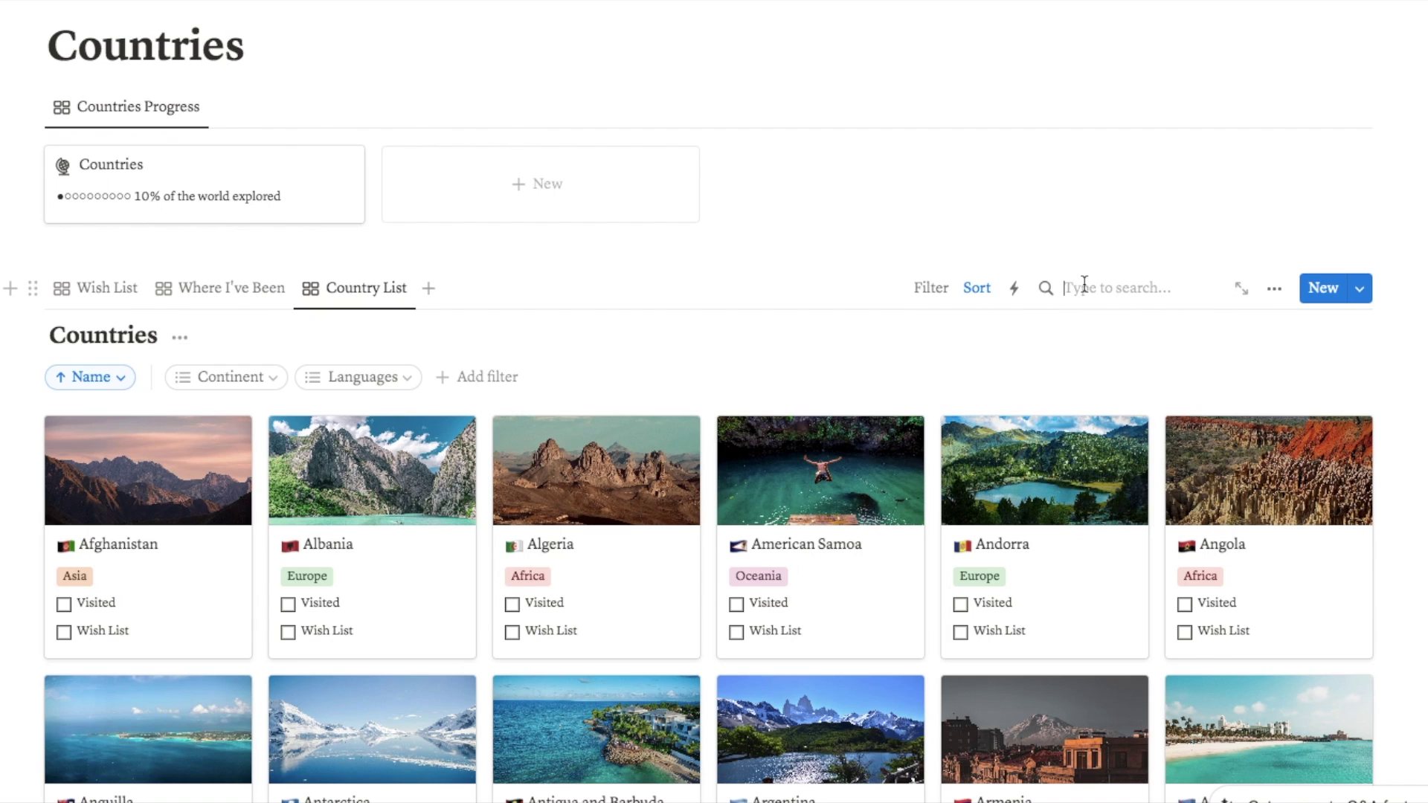
- View the Where I've Been gallery of visited countries, then the Wish List countries
click(202, 292)
scroll(1385, 420, down, 3)
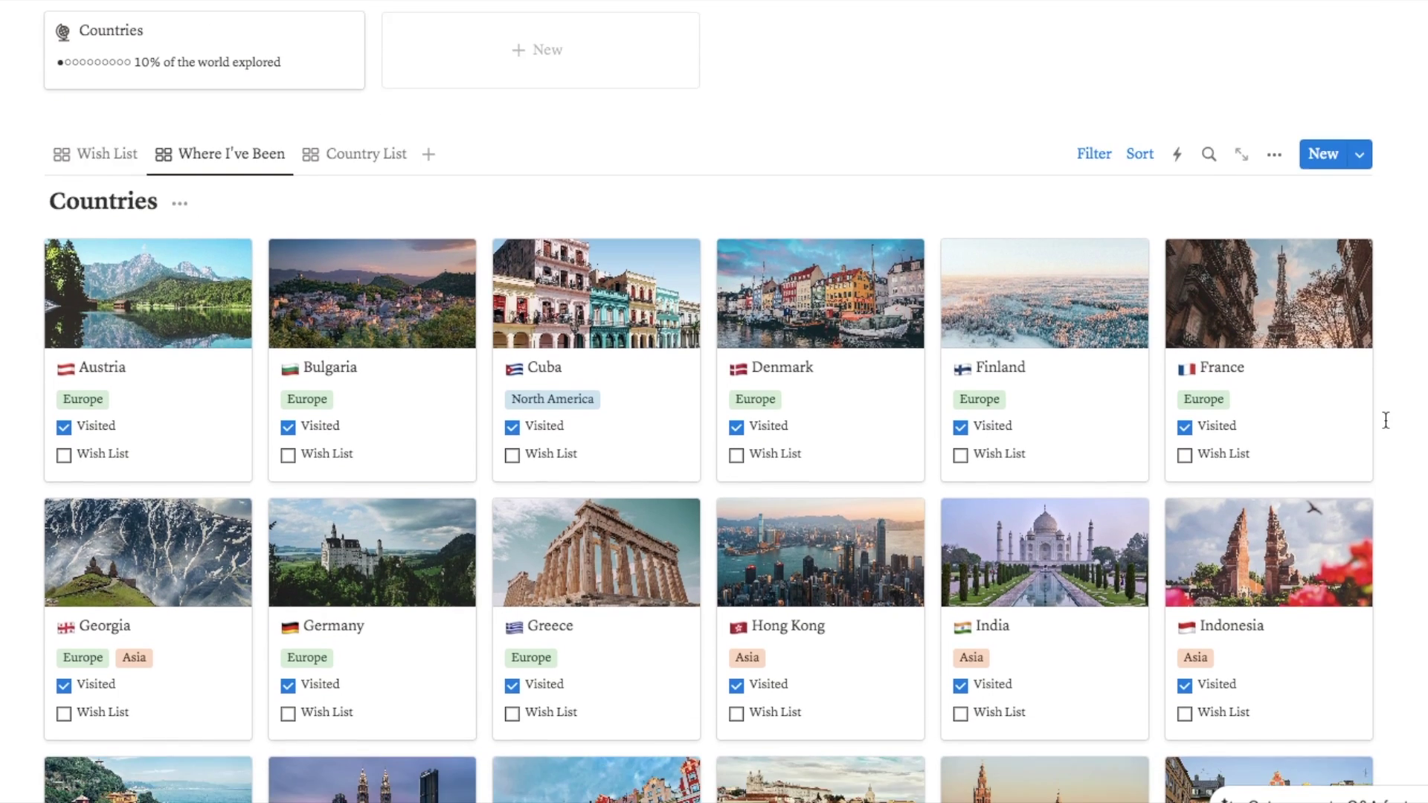
scroll(1385, 420, down, 2)
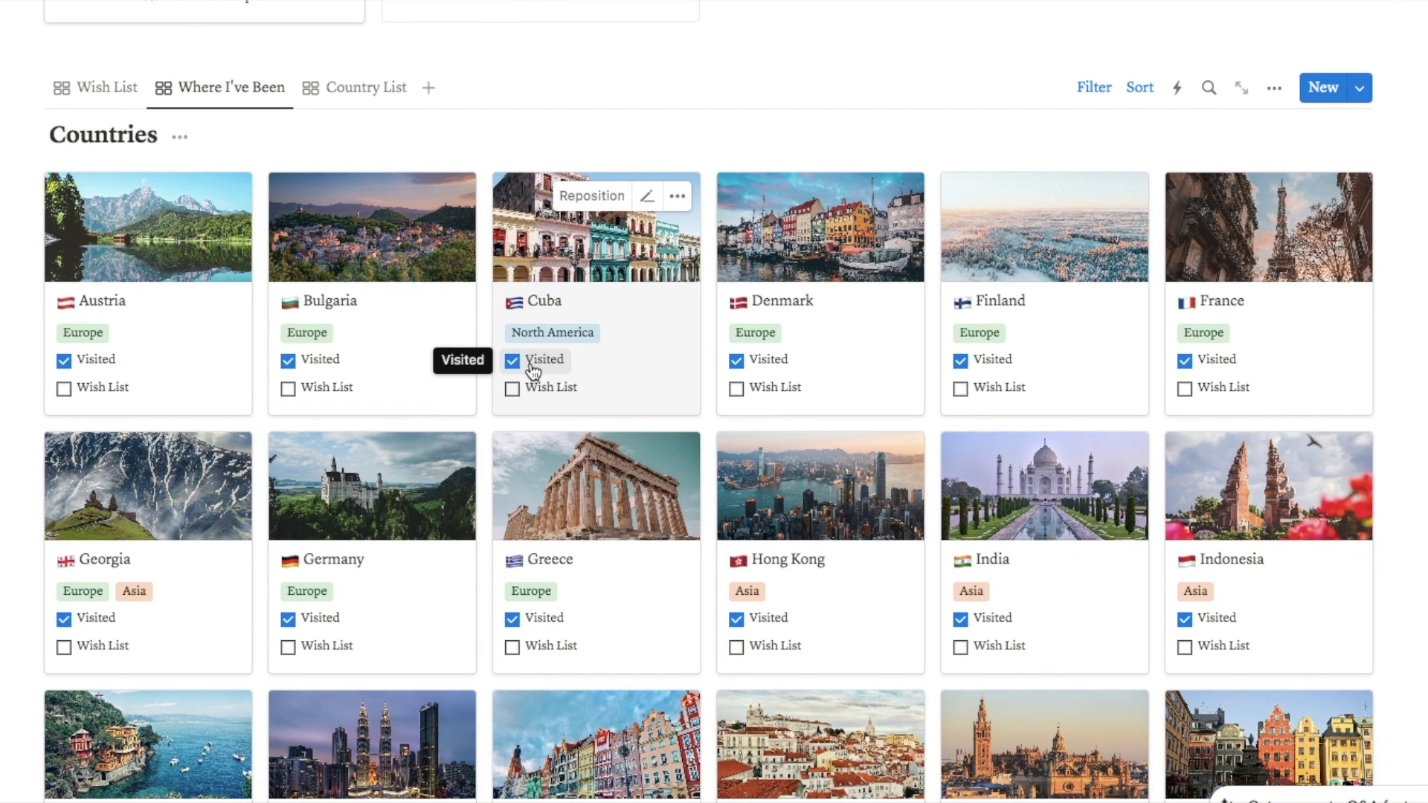
scroll(1422, 480, down, 10)
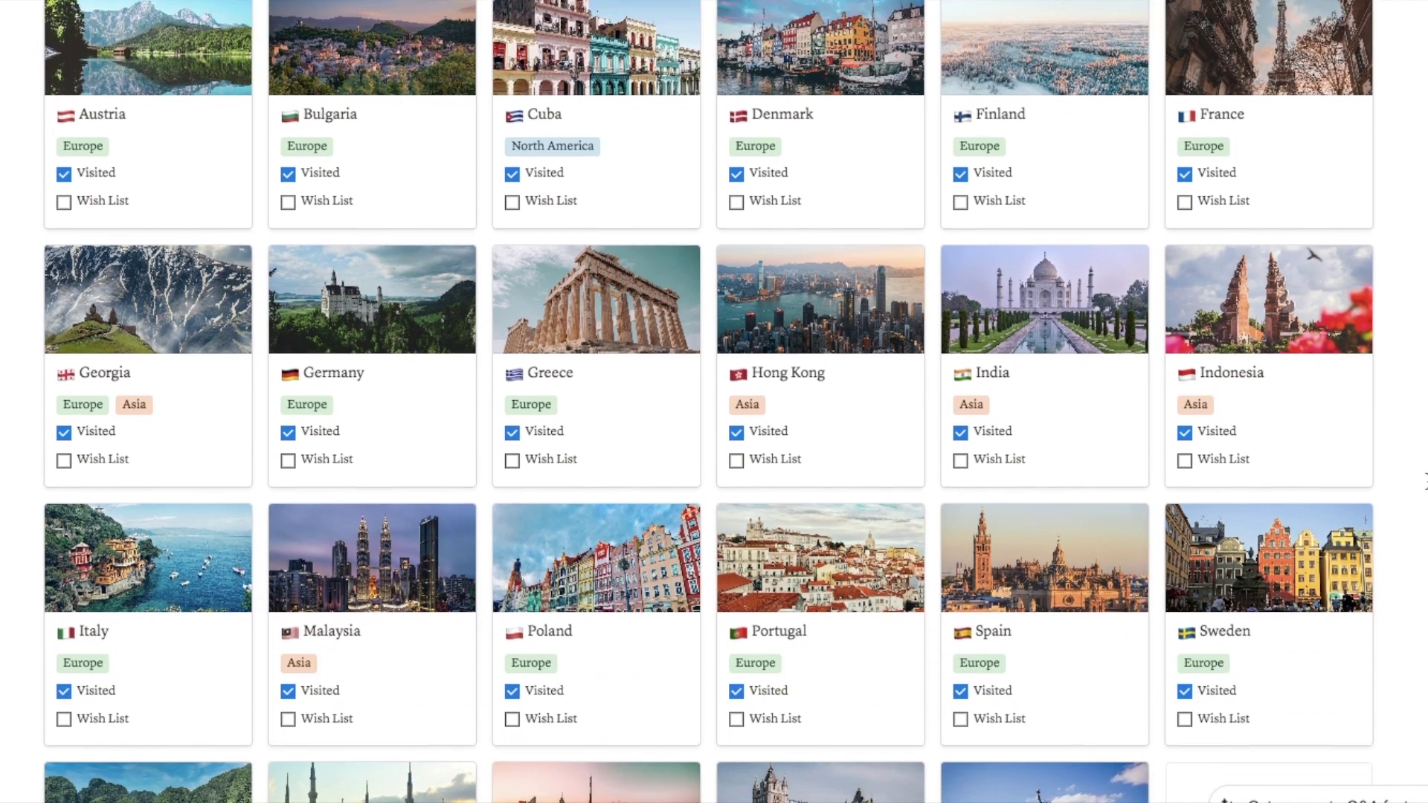
scroll(1422, 480, up, 10)
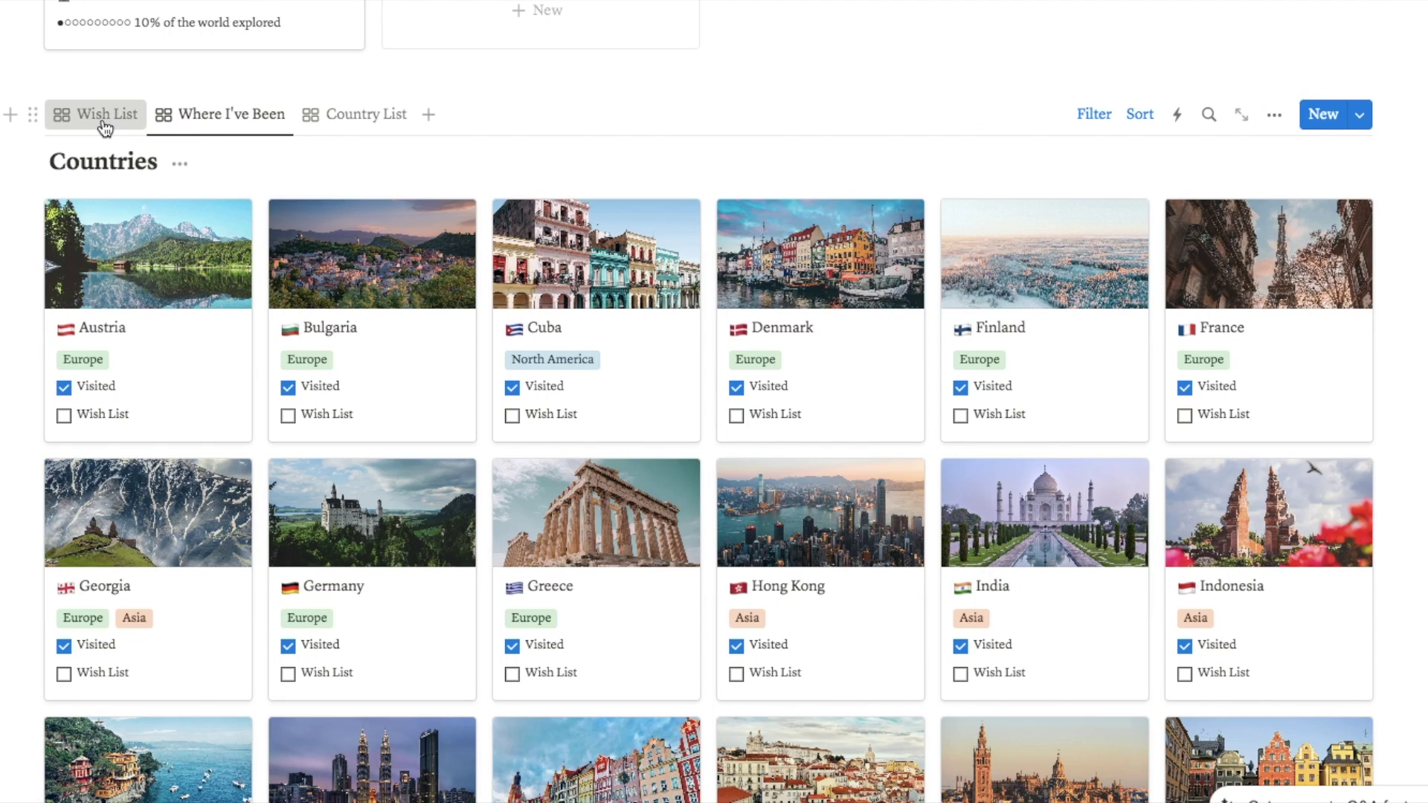
click(104, 123)
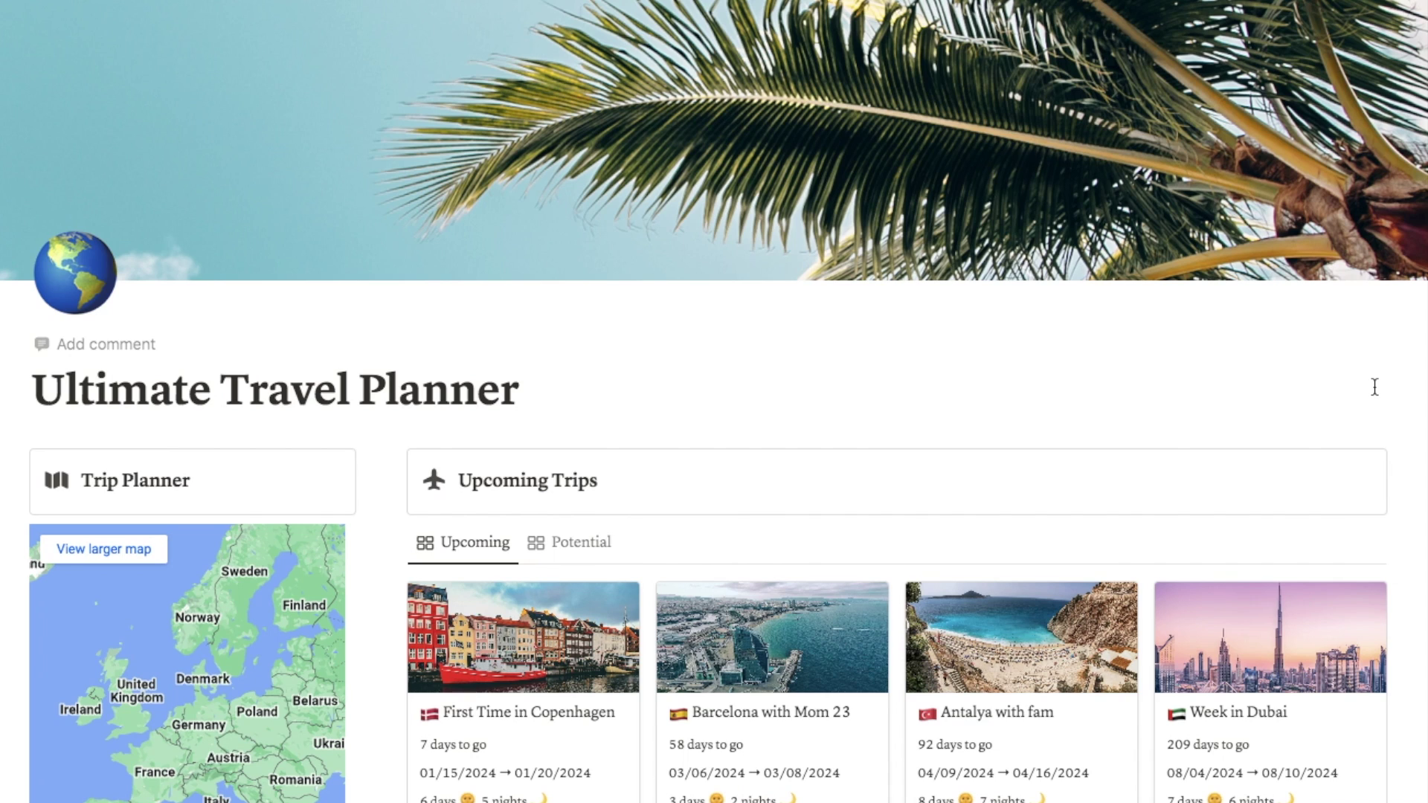
scroll(1375, 386, down, 2)
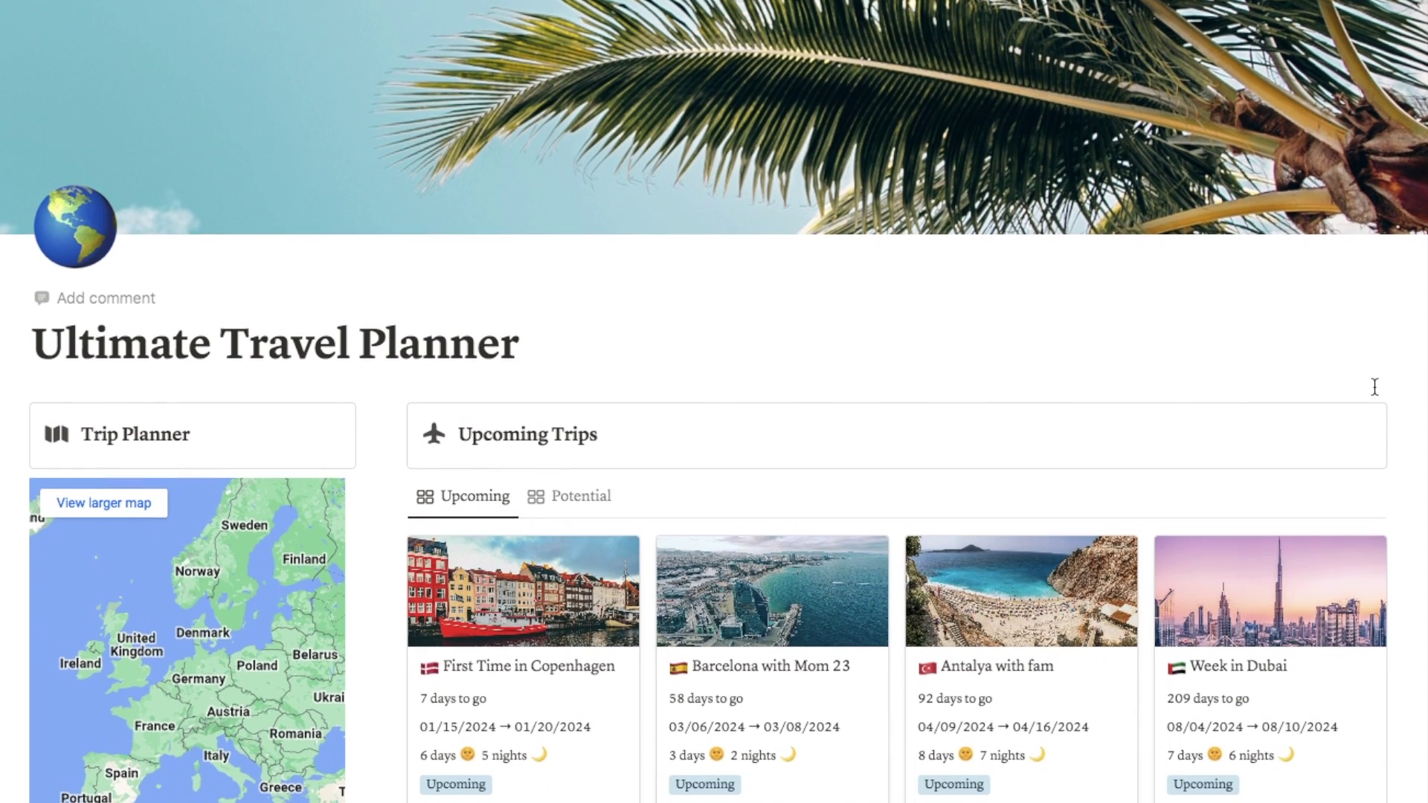
scroll(1375, 387, down, 1)
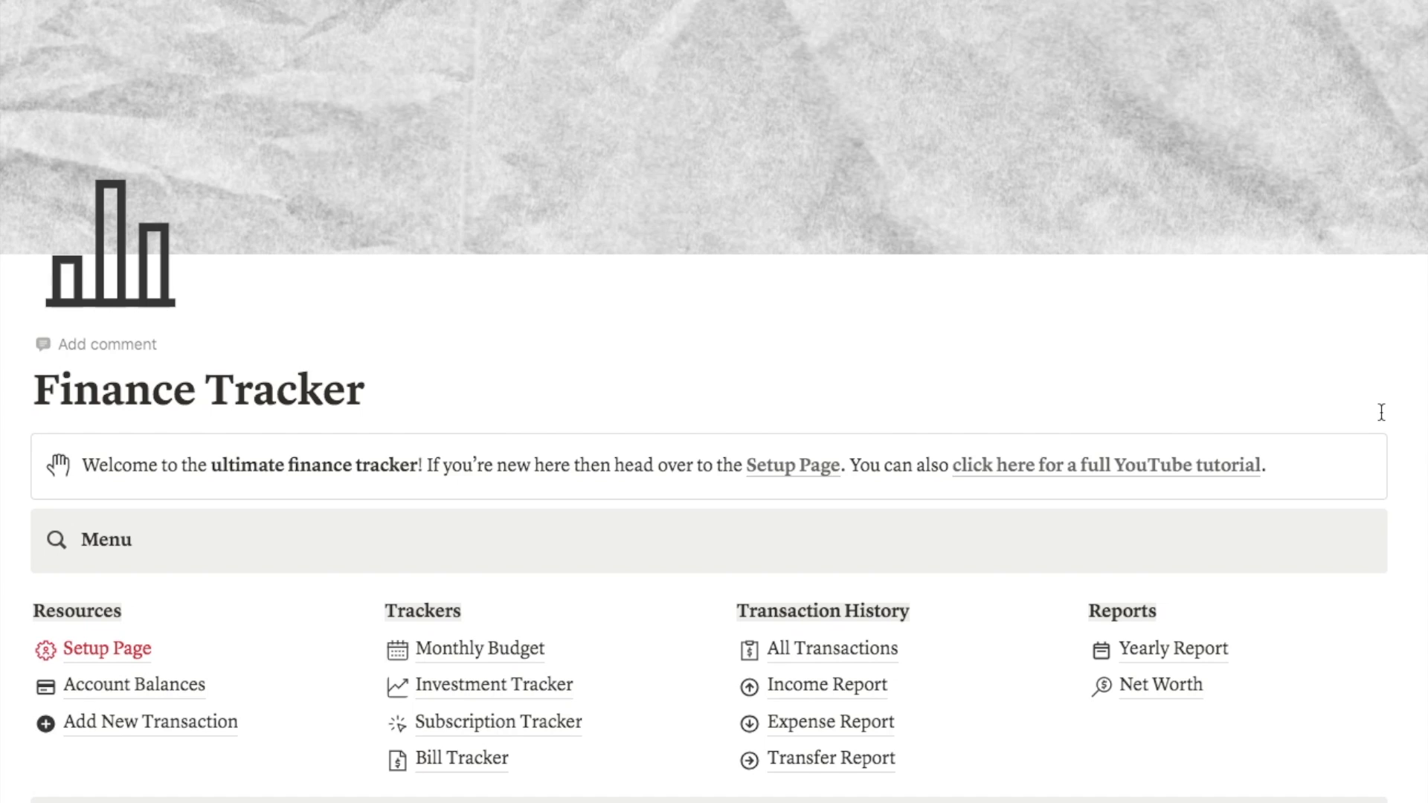
- Scroll the Finance Tracker past Account Overview to the January 2024 Transaction Report tables
scroll(1381, 412, down, 5)
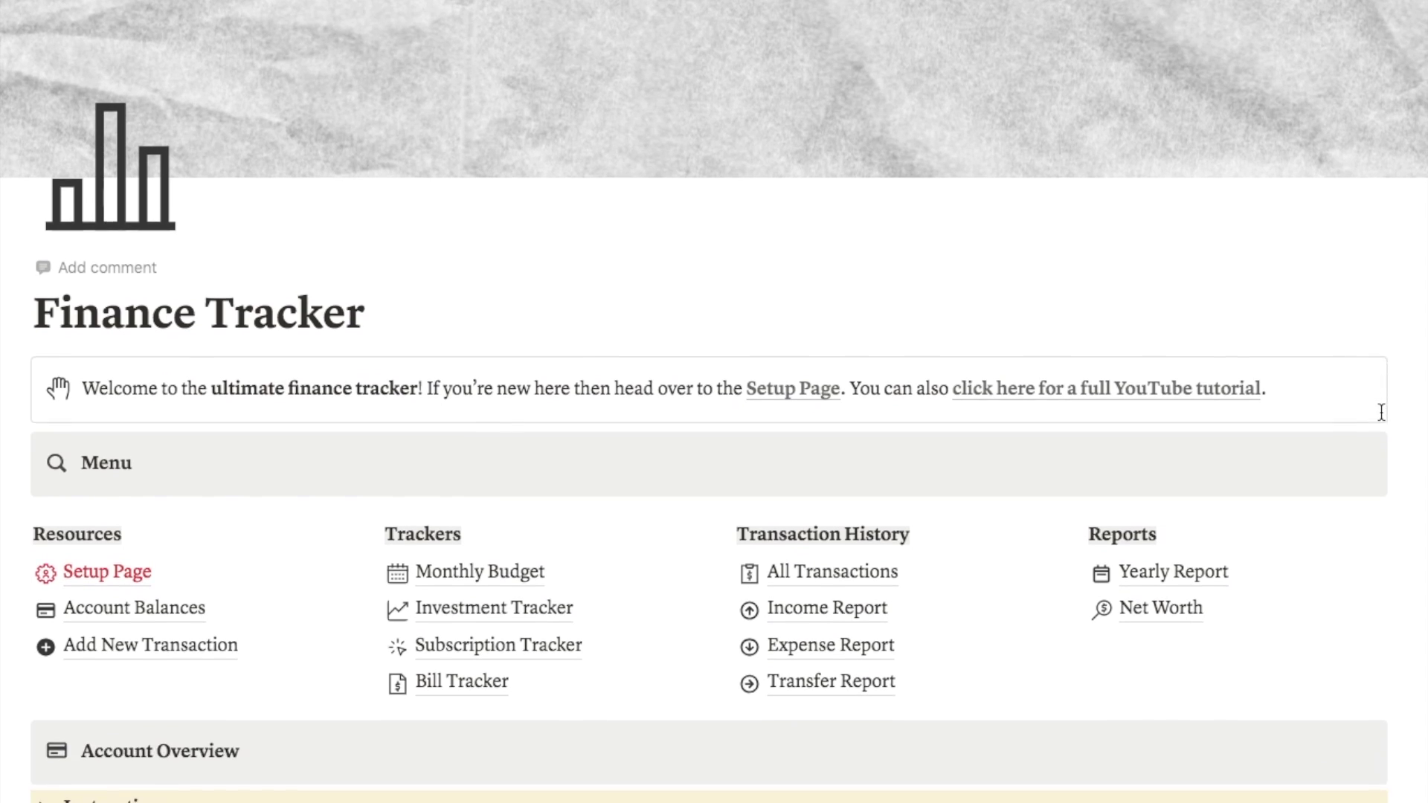
scroll(1381, 412, down, 8)
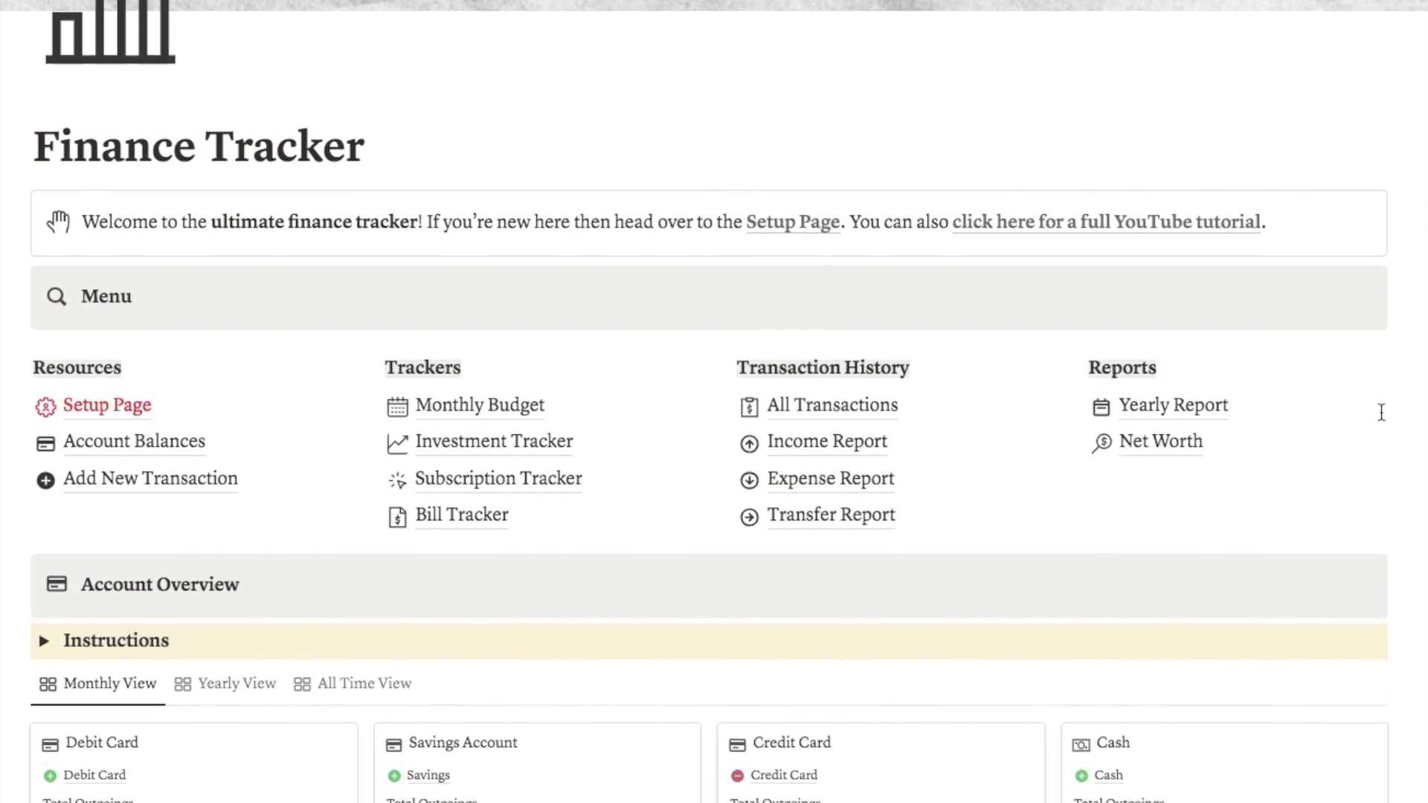
scroll(1381, 412, down, 5)
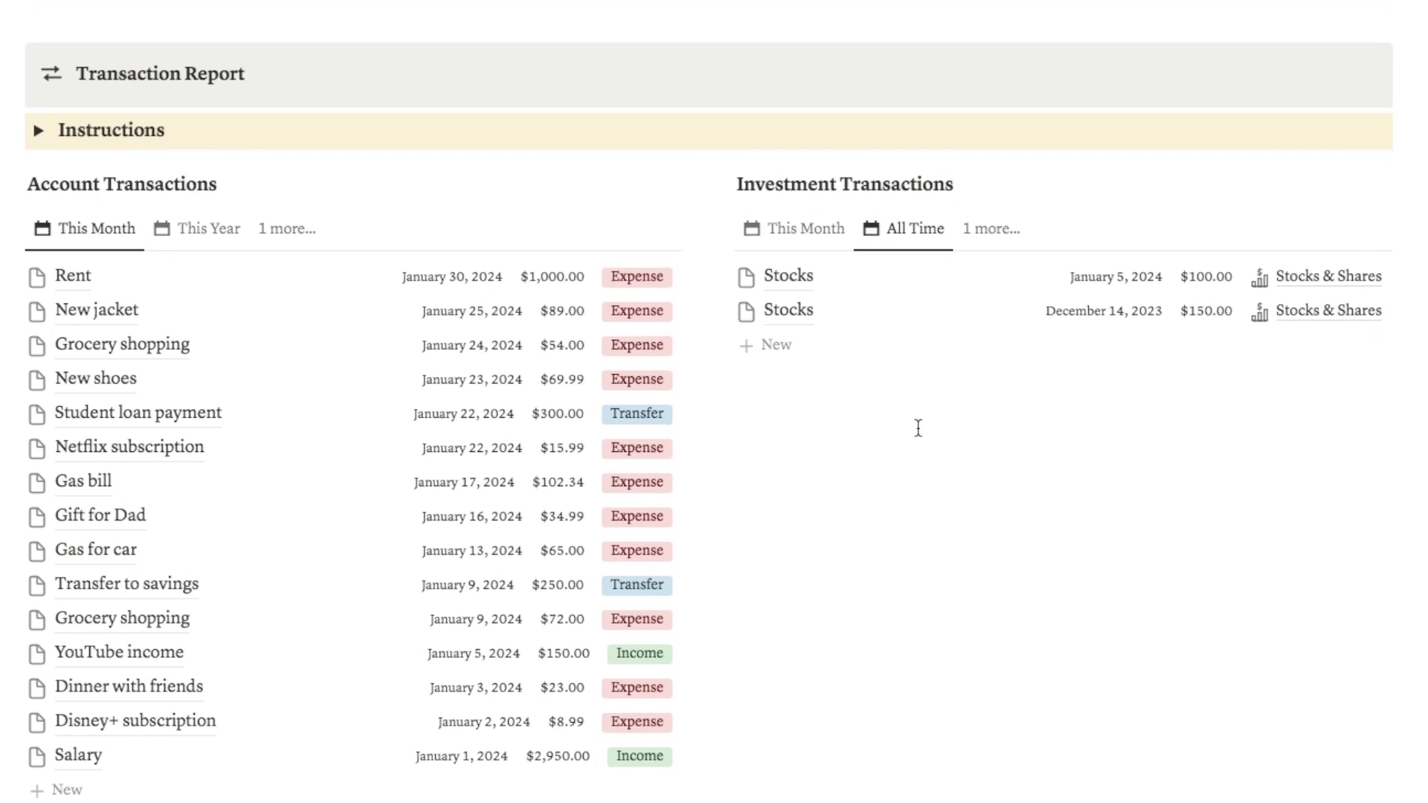
scroll(918, 425, down, 1)
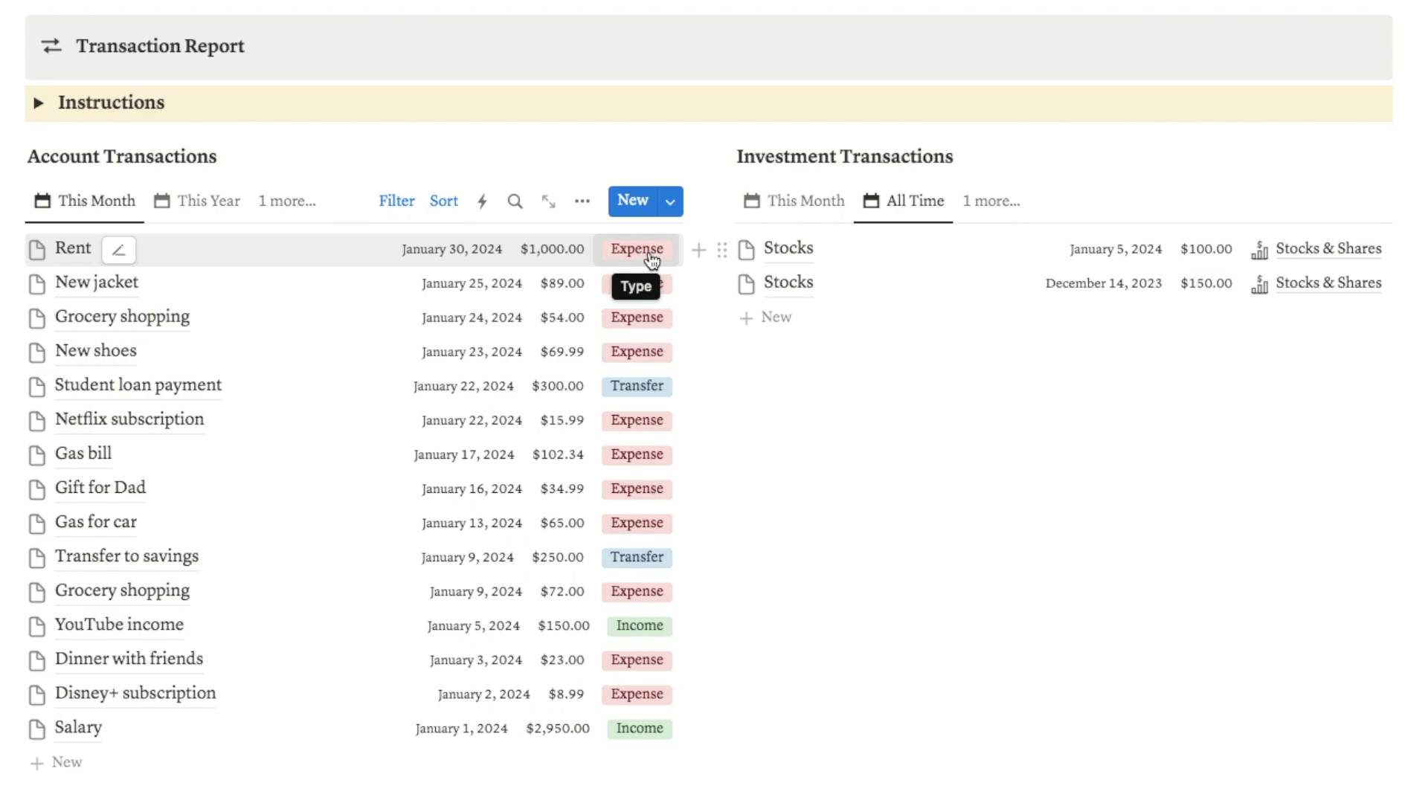
- Scroll past the account and monthly budget cards to the Netflix, Disney+, Spotify and Amazon Prime subscriptions
scroll(650, 392, up, 10)
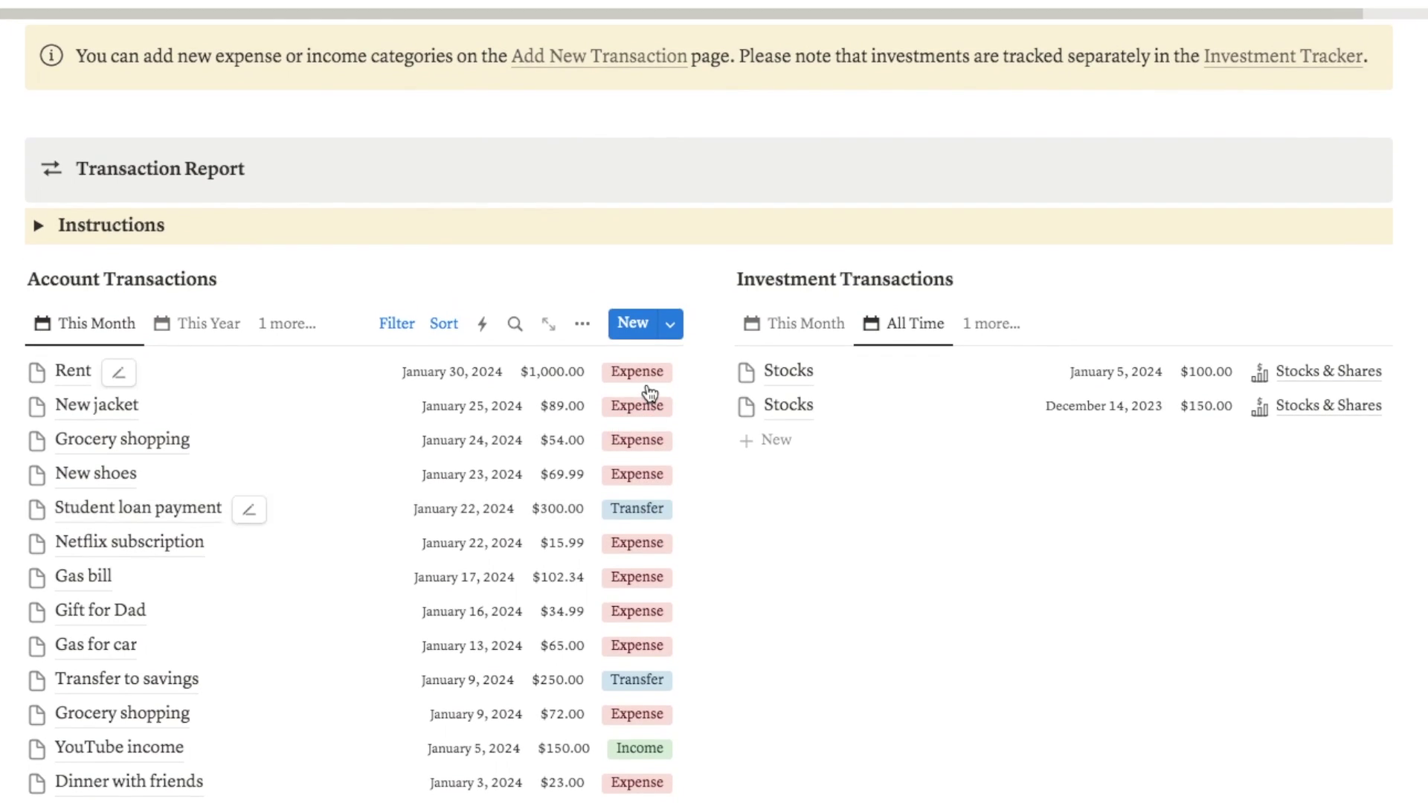
scroll(647, 384, up, 4)
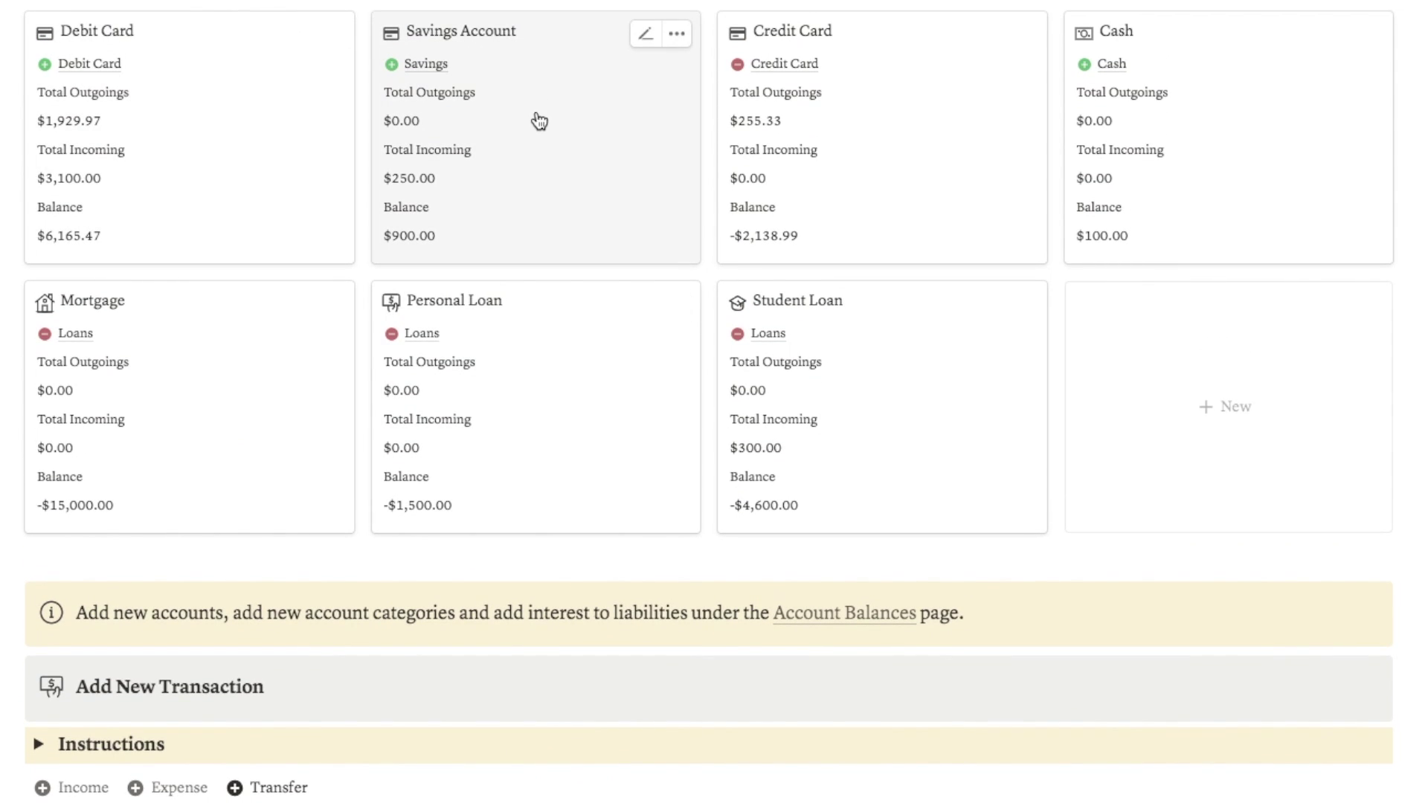
scroll(539, 121, down, 10)
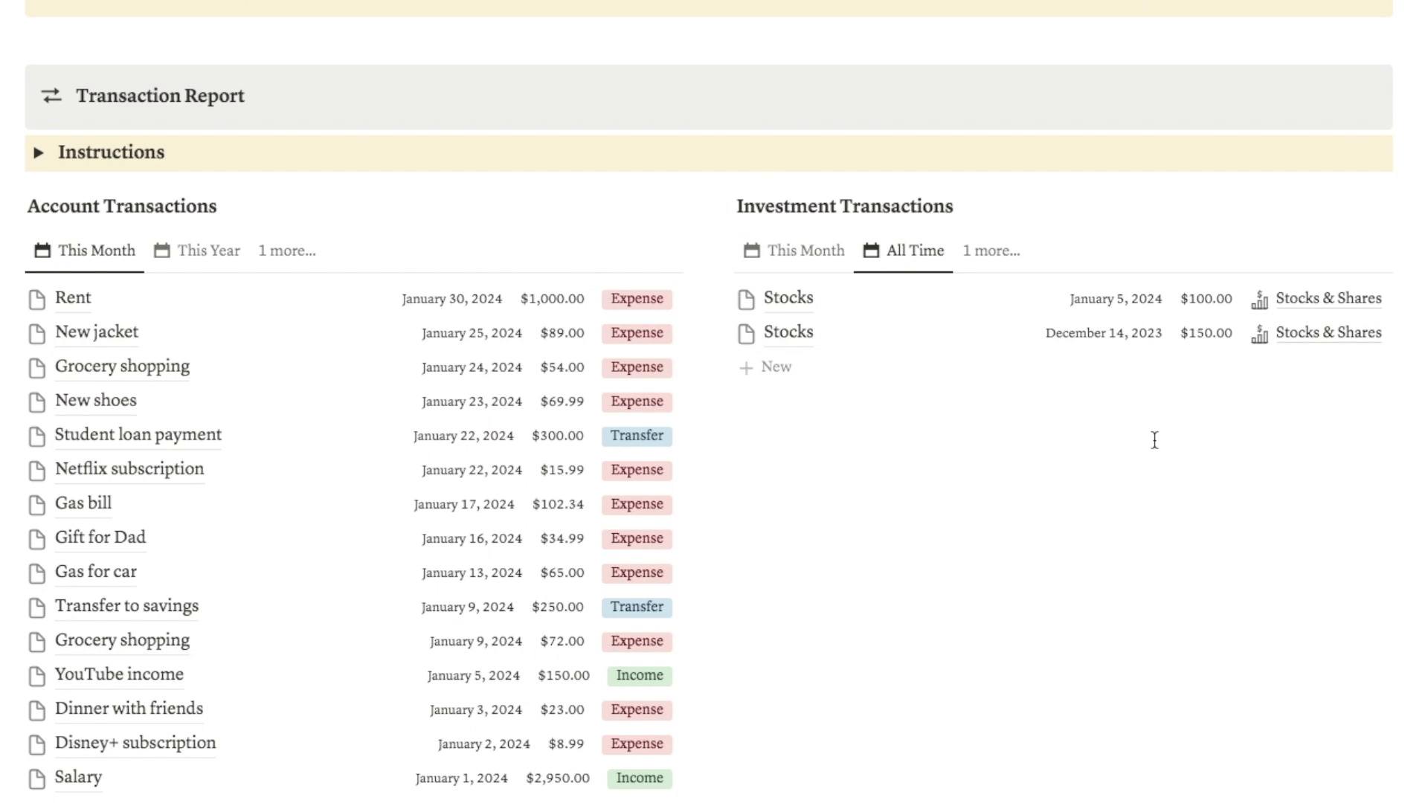
scroll(1157, 439, down, 1)
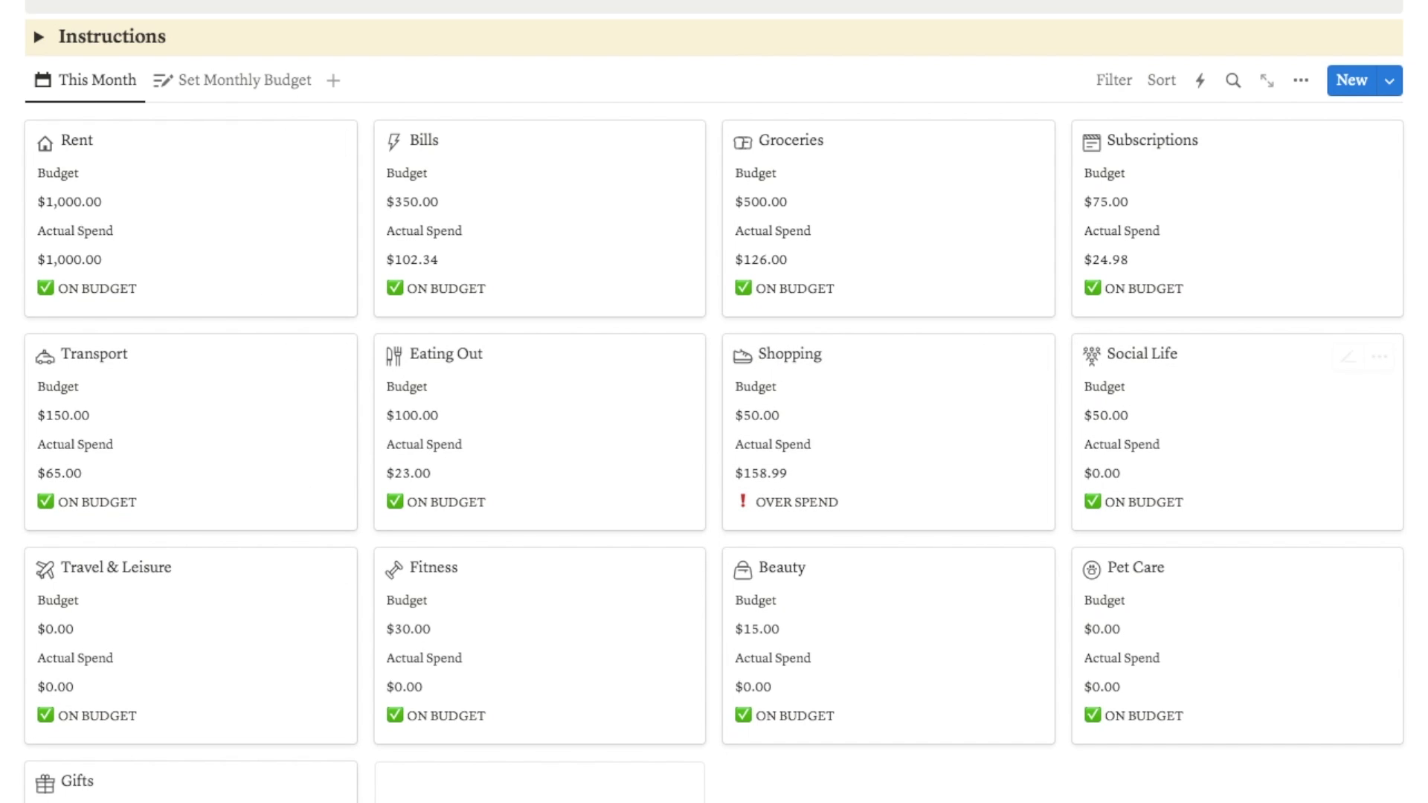
scroll(714, 401, down, 1)
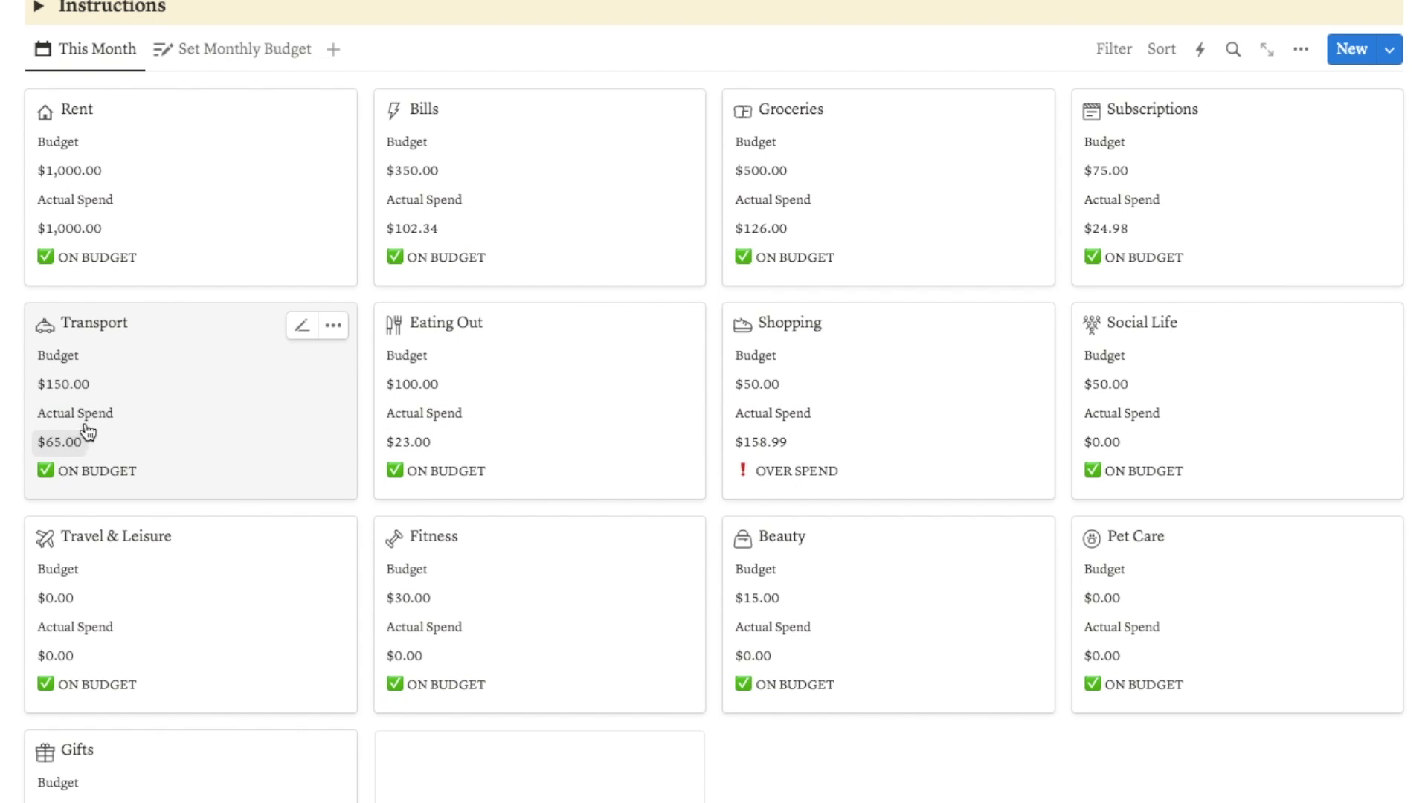
scroll(1368, 499, down, 2)
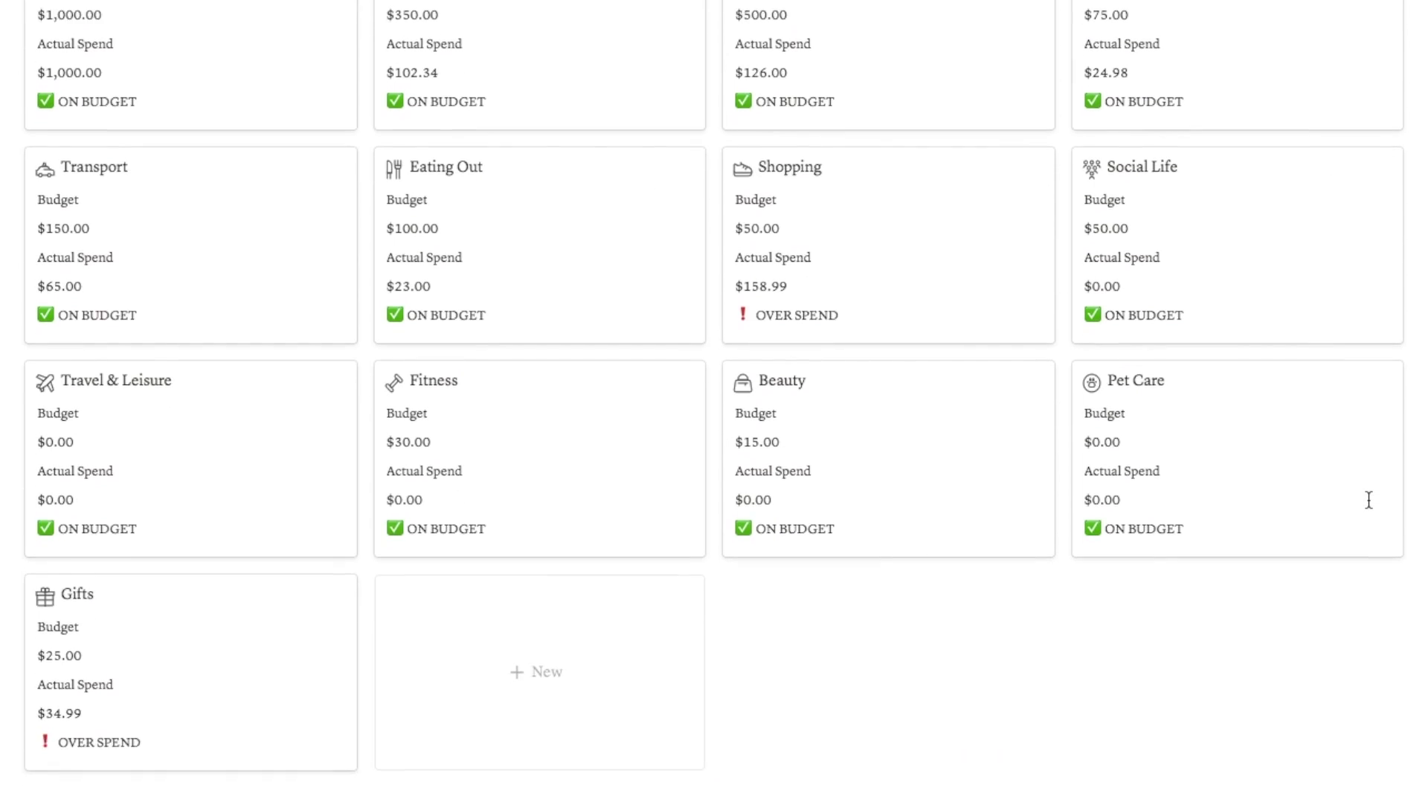
scroll(1369, 500, down, 10)
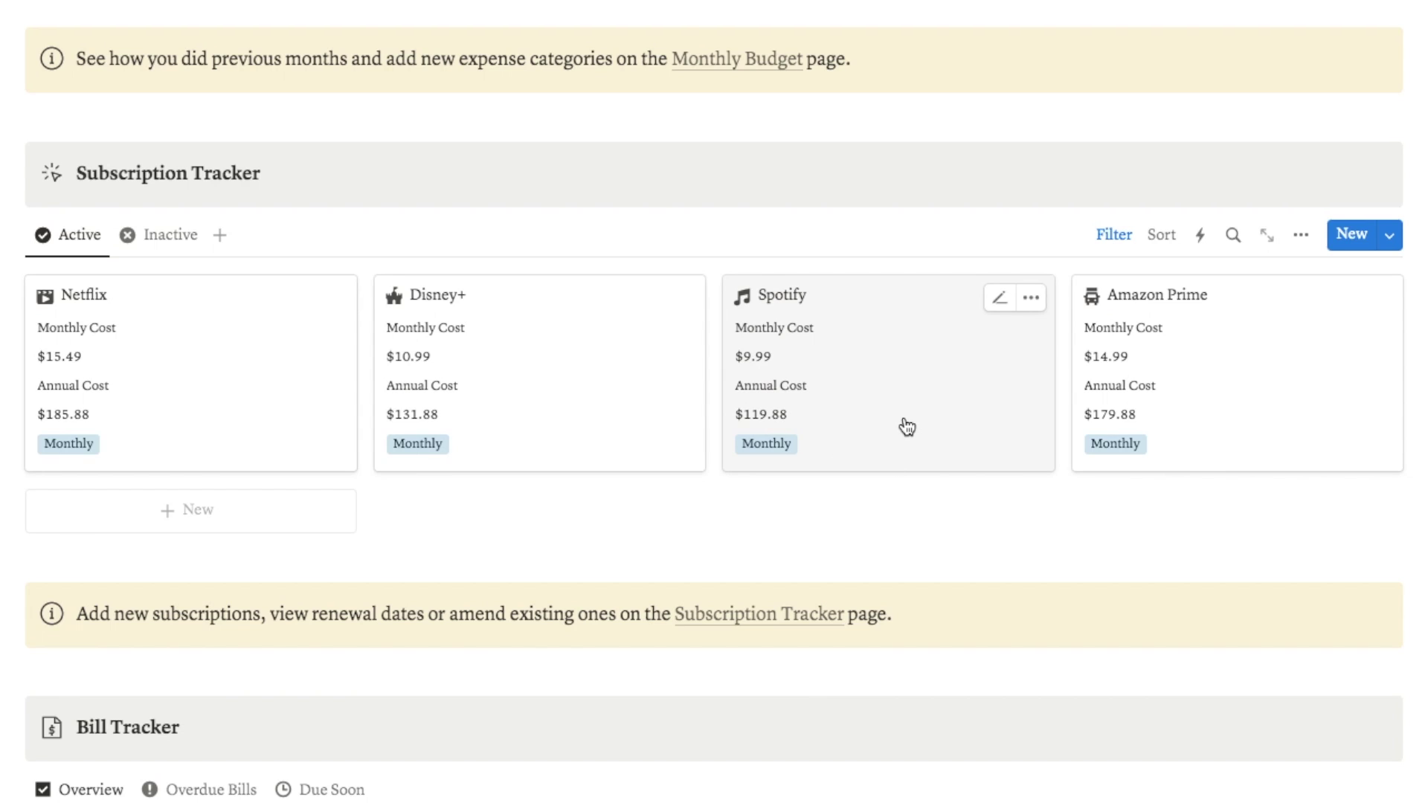
- Scroll past the Bill Tracker and Investment Tracker, then back to the welcome banner and menu
scroll(906, 426, down, 5)
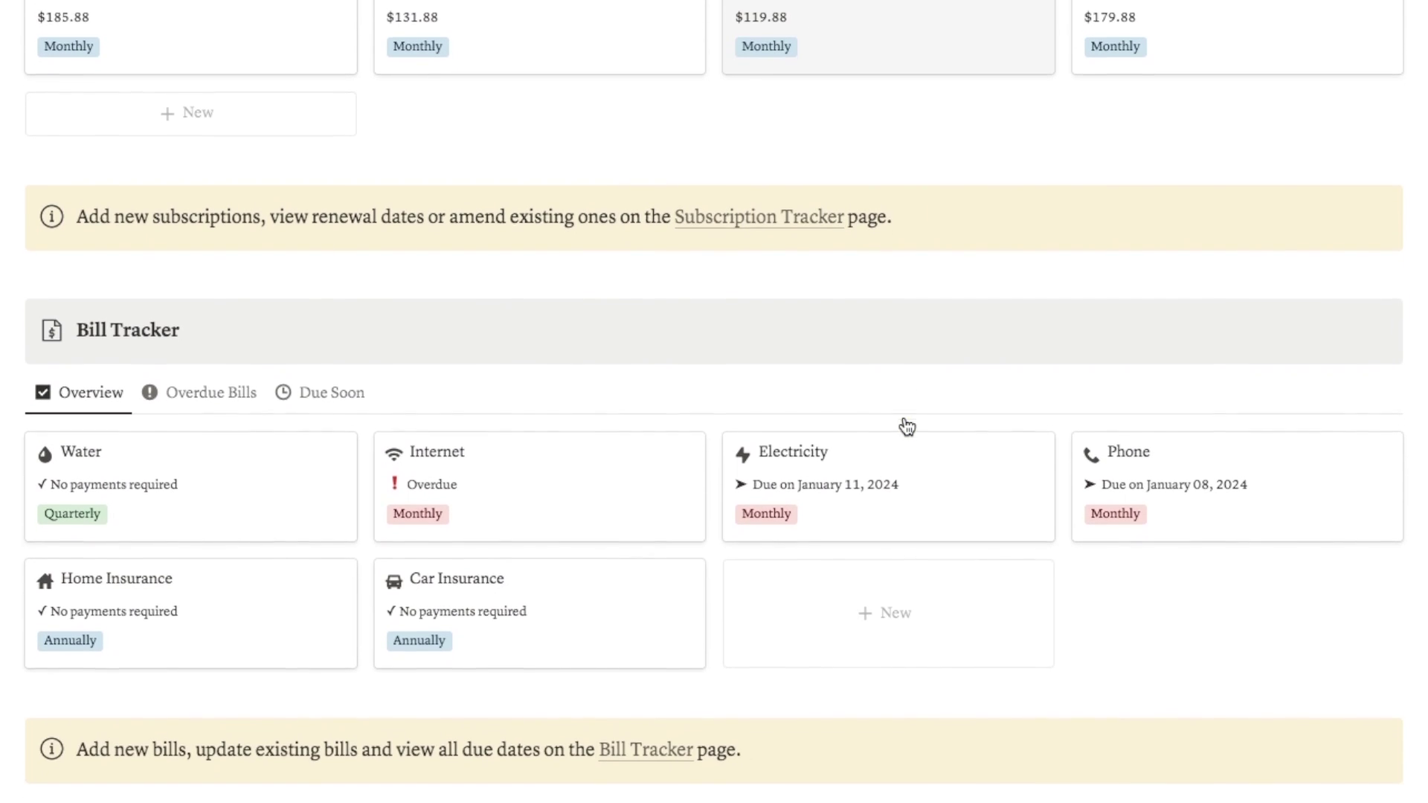
scroll(907, 426, down, 2)
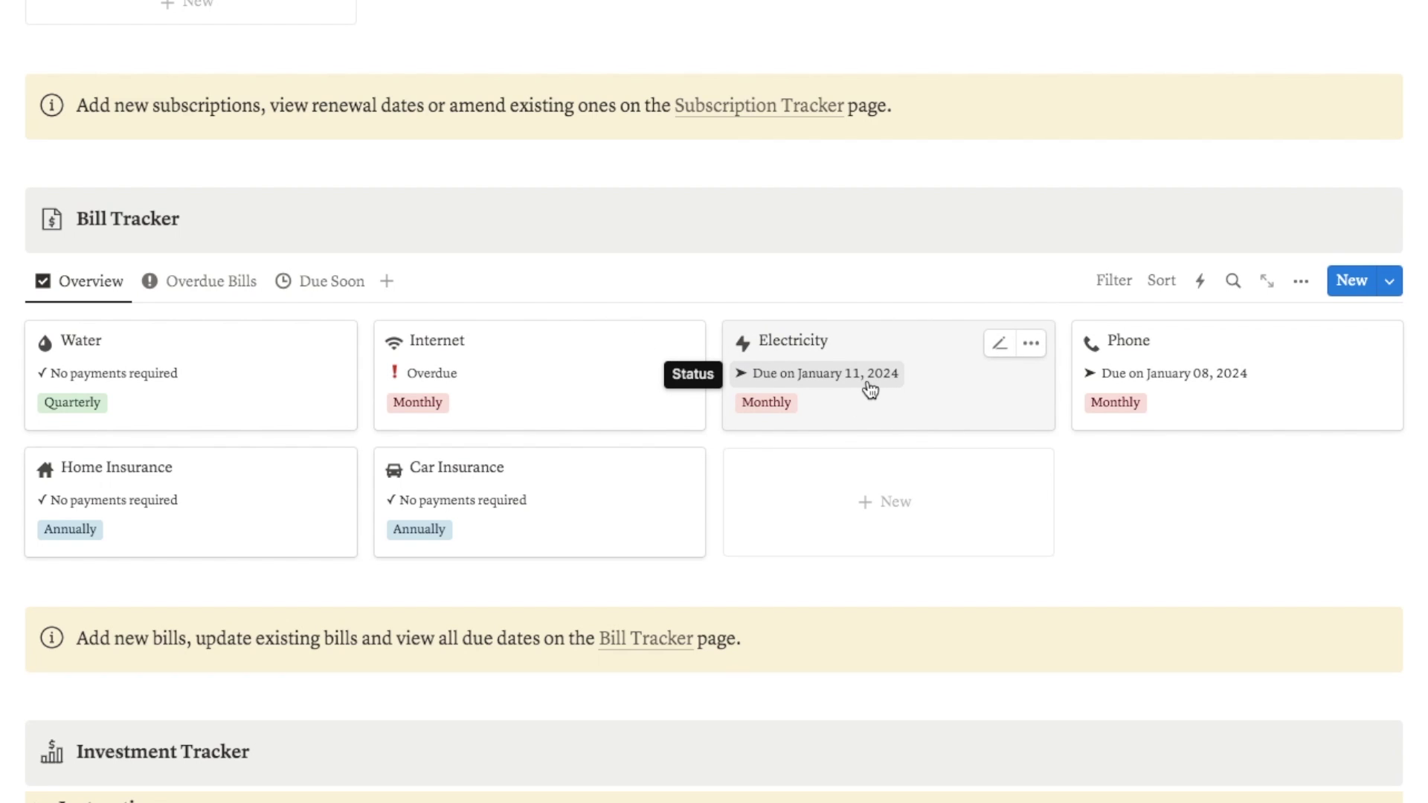
scroll(870, 386, down, 10)
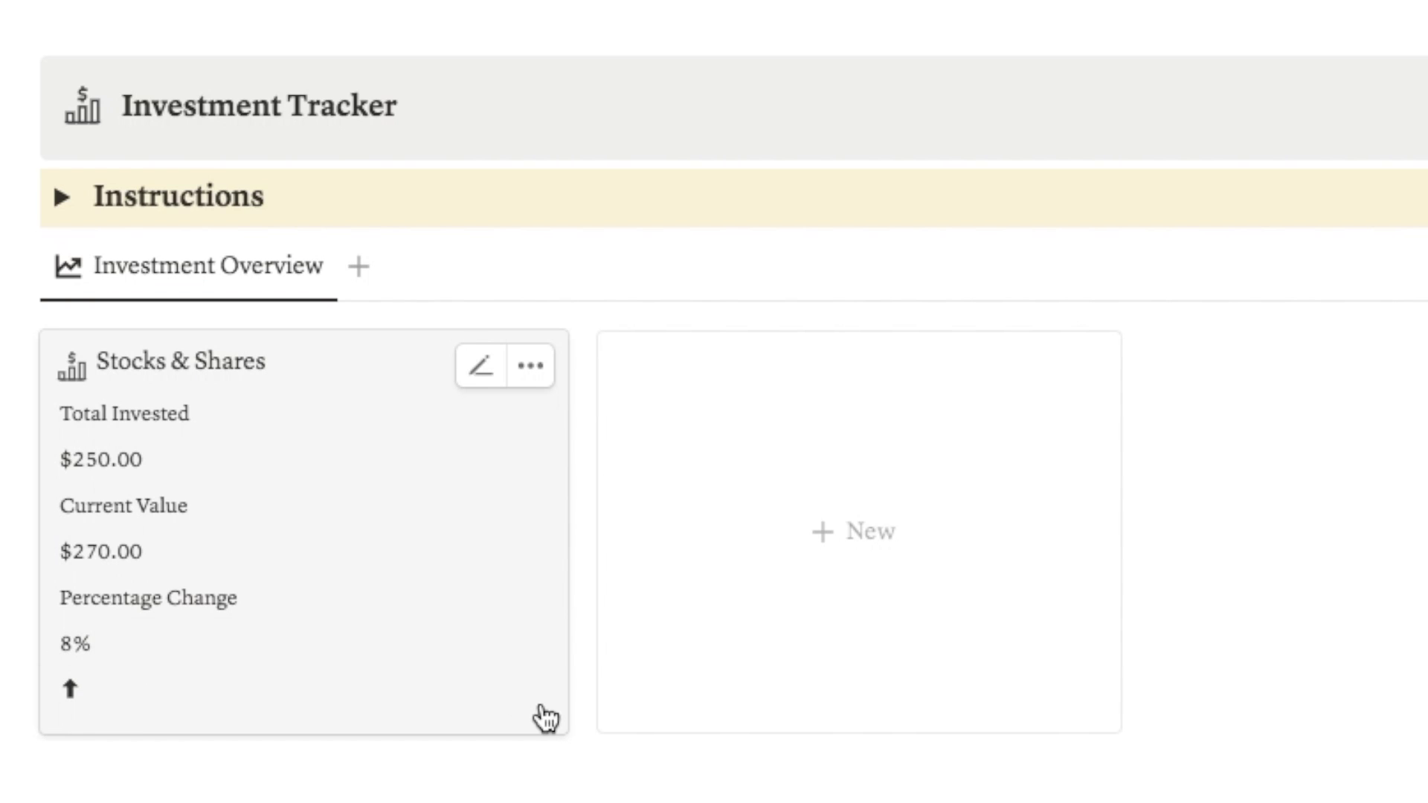
scroll(545, 718, down, 2)
scroll(632, 543, up, 20)
scroll(708, 370, up, 5)
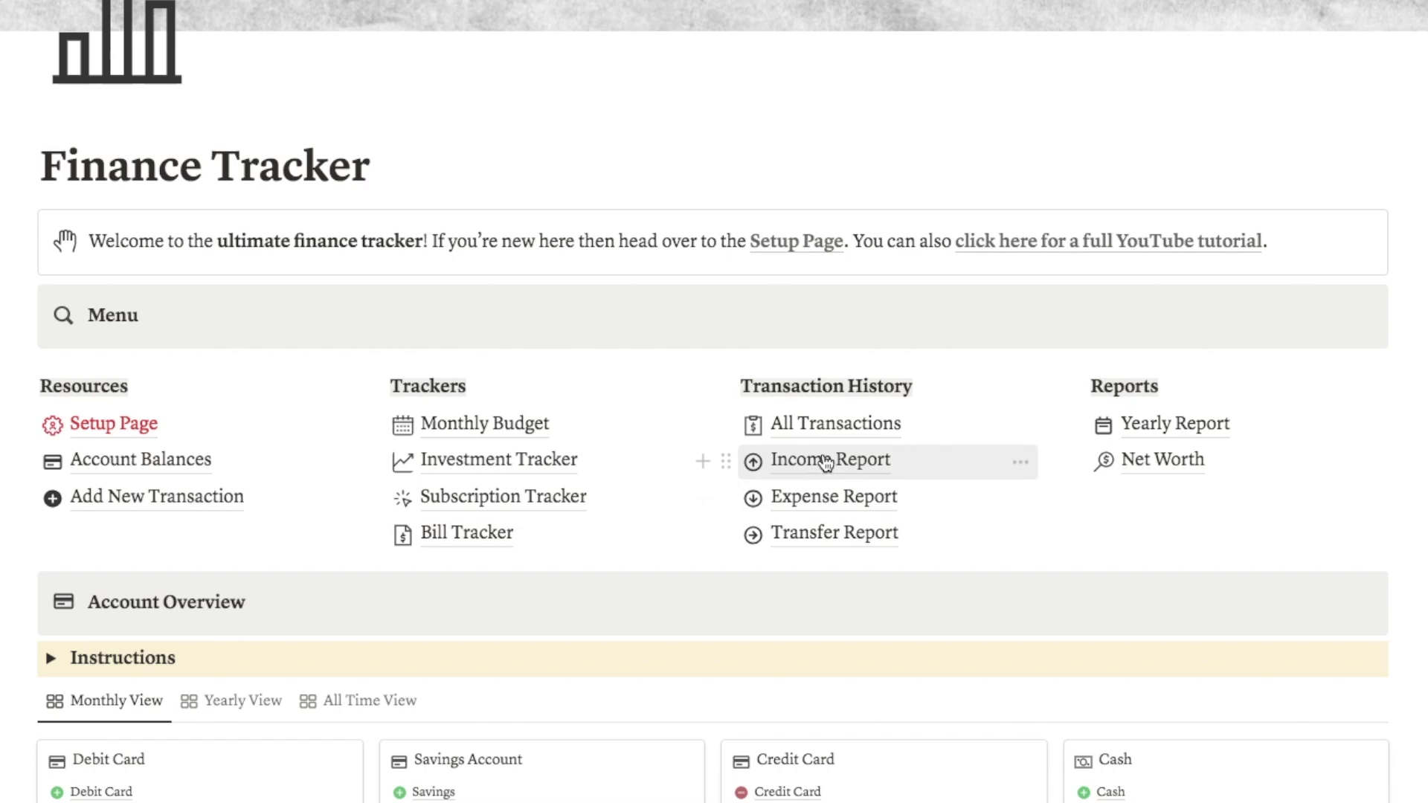
mouse_move(830, 474)
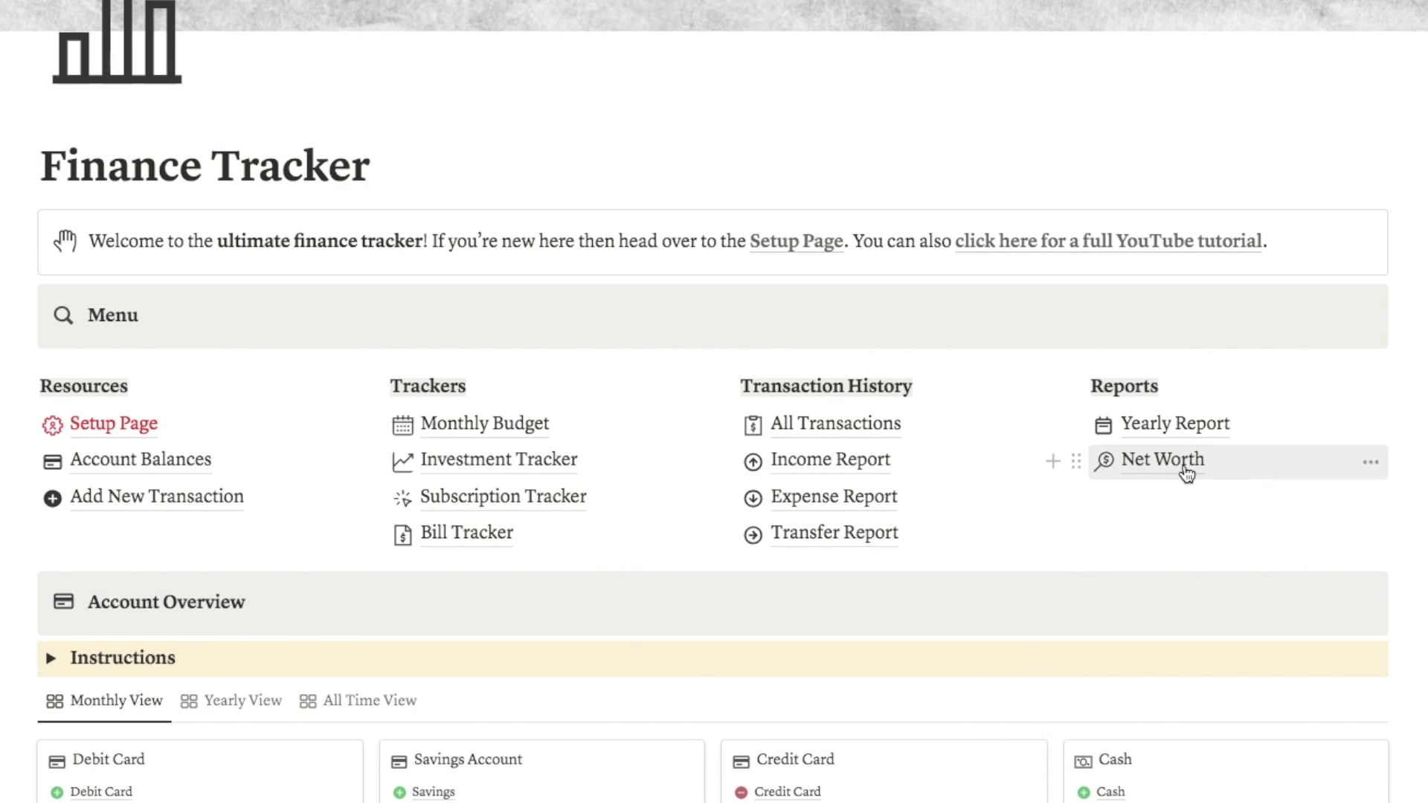
mouse_move(1182, 471)
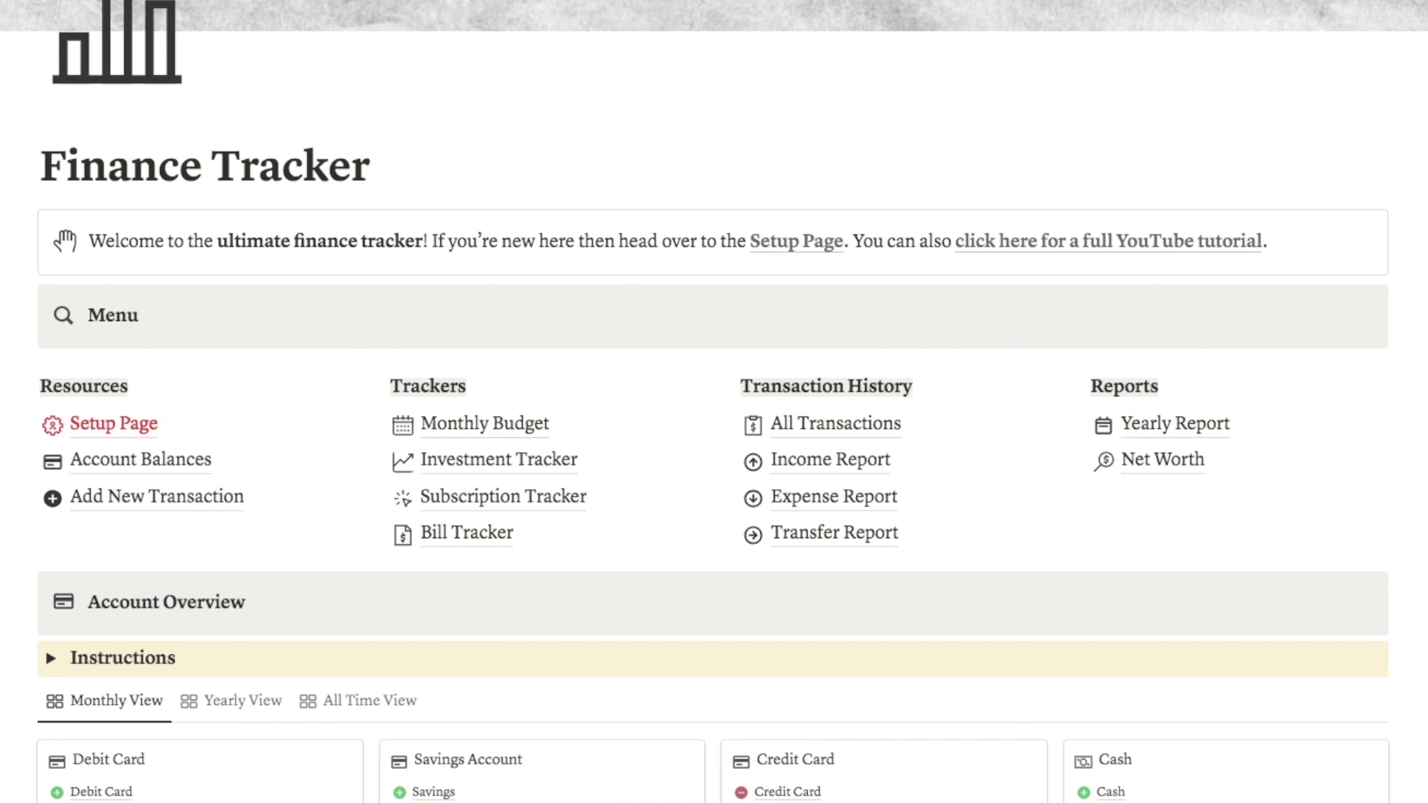
scroll(1413, 427, down, 1)
scroll(1413, 427, up, 3)
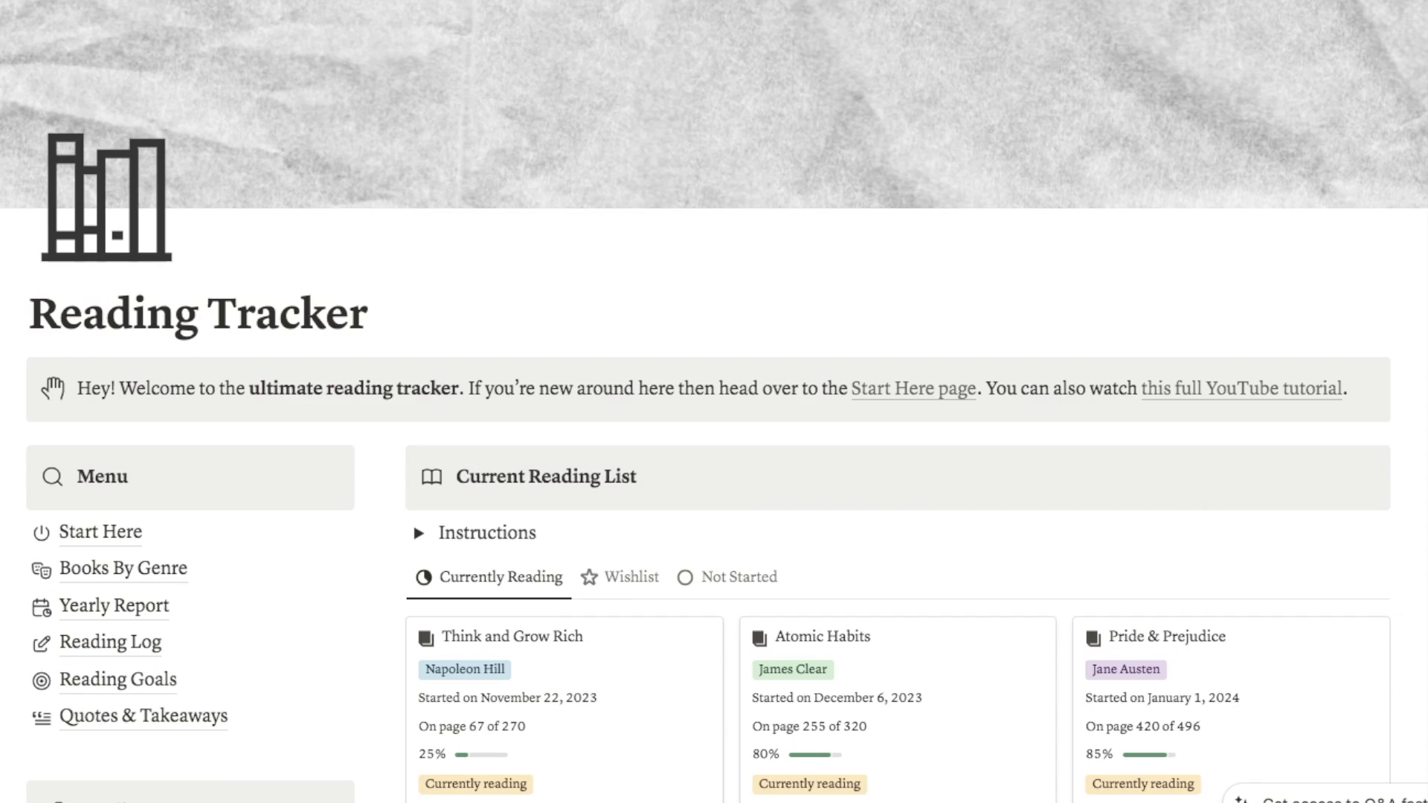
- Show the Not Started books view of the reading list
scroll(547, 192, down, 4)
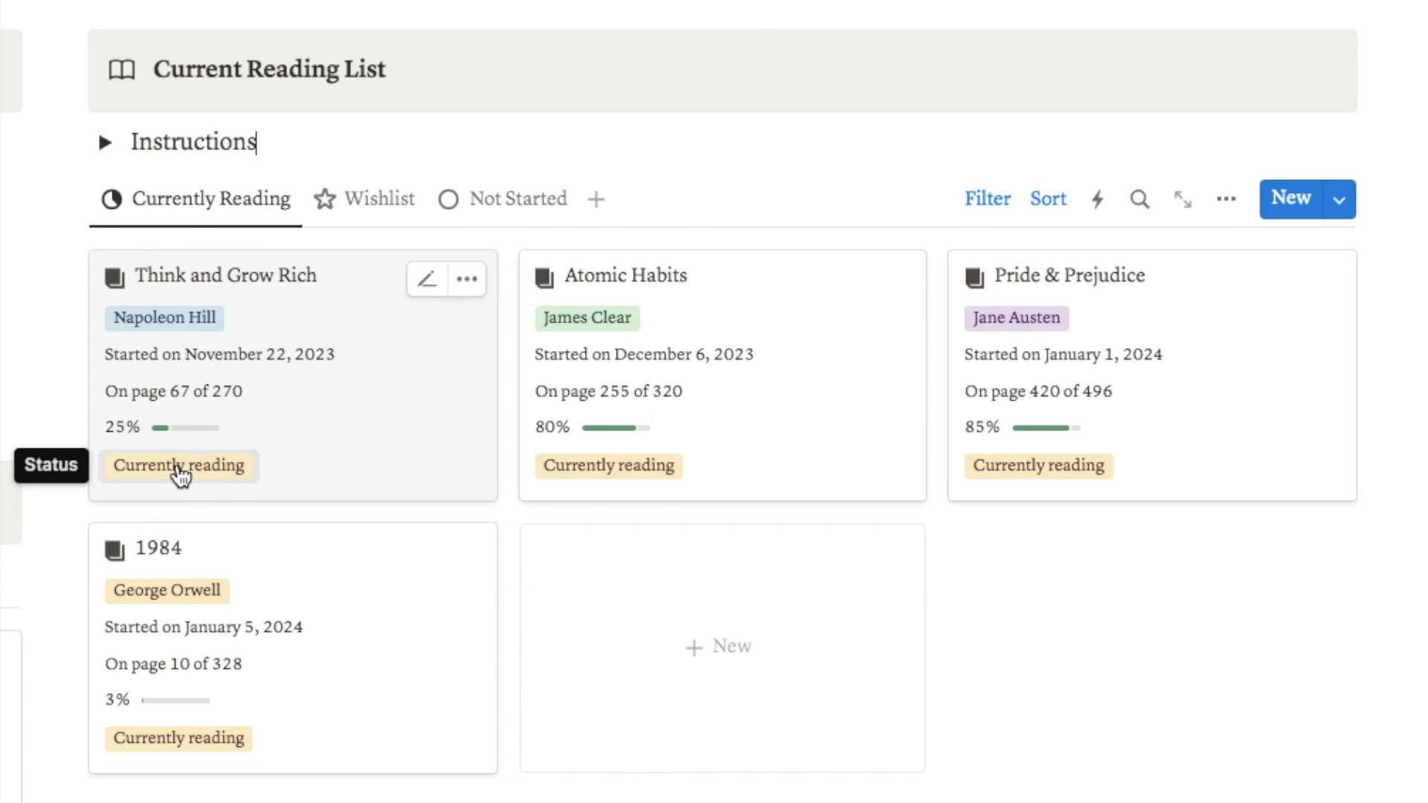
click(491, 207)
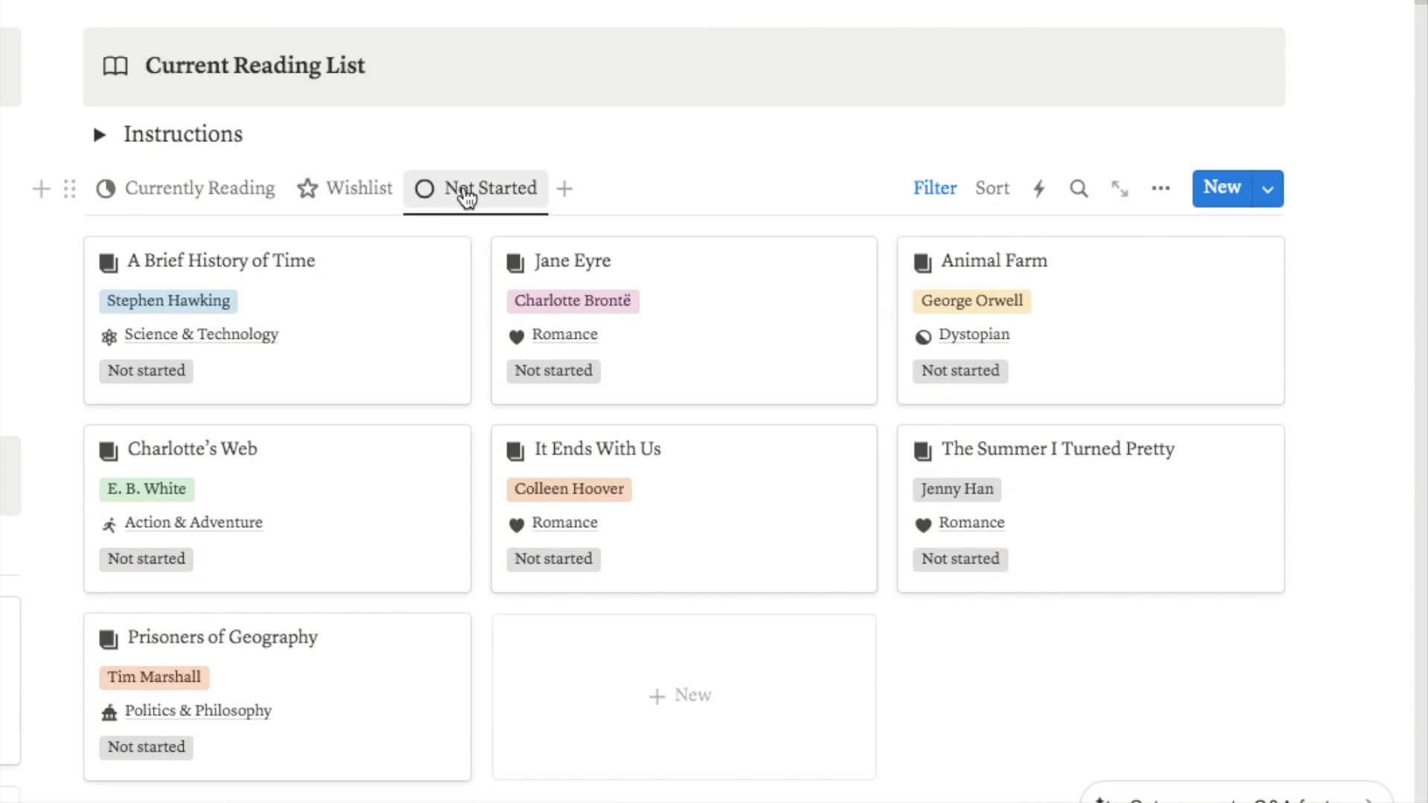
scroll(1301, 484, down, 1)
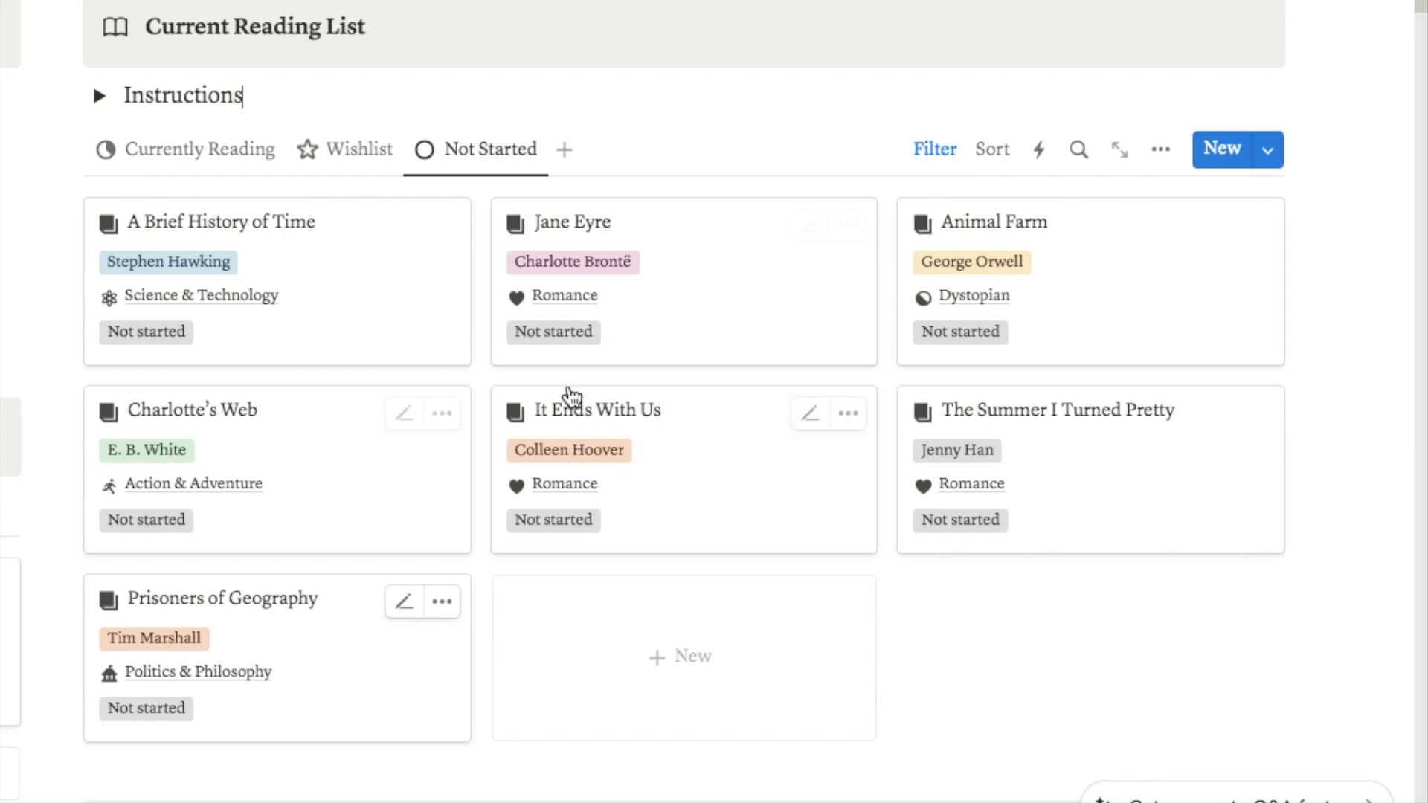
- Change A Brief History of Time's status to Wishlist and switch to the Wishlist view
click(160, 333)
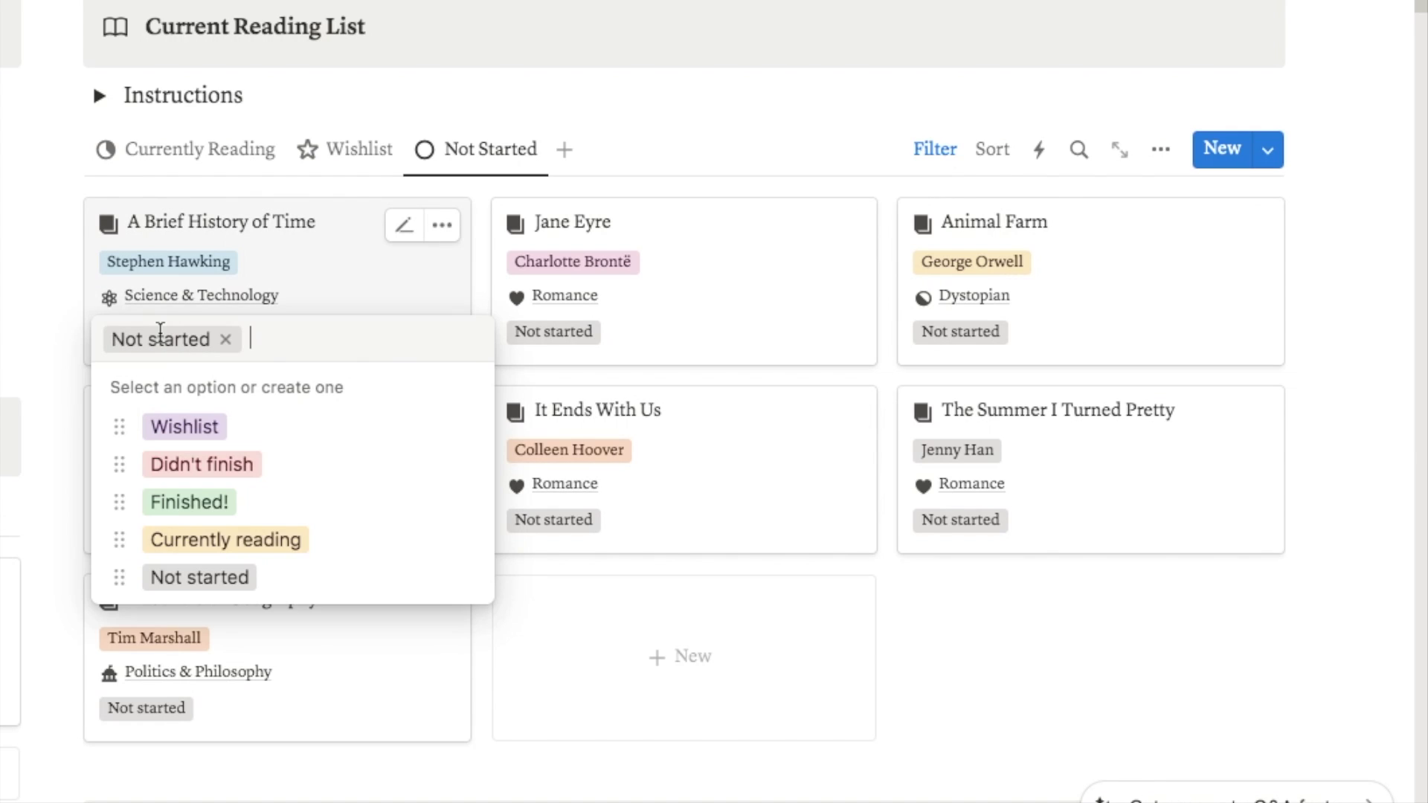
click(216, 434)
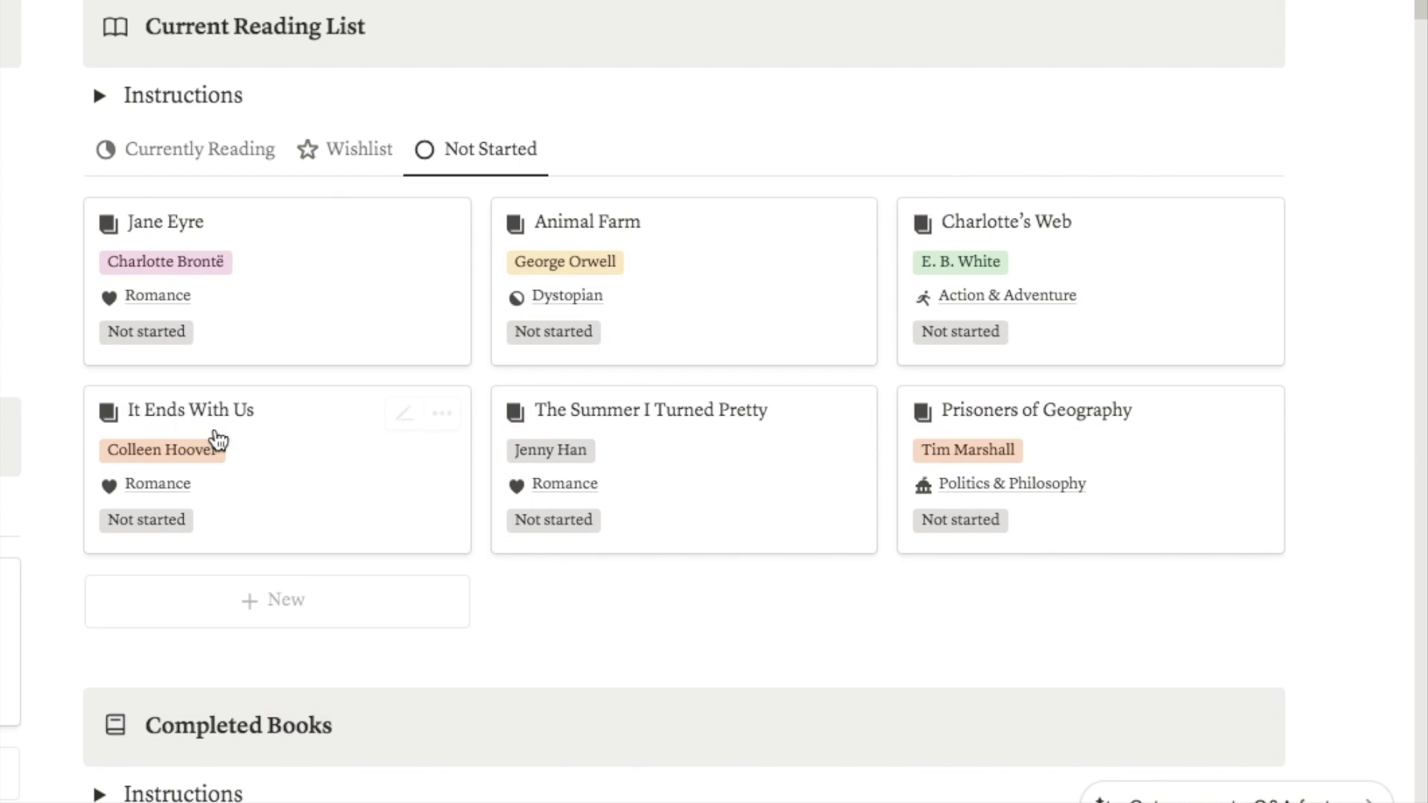
click(350, 158)
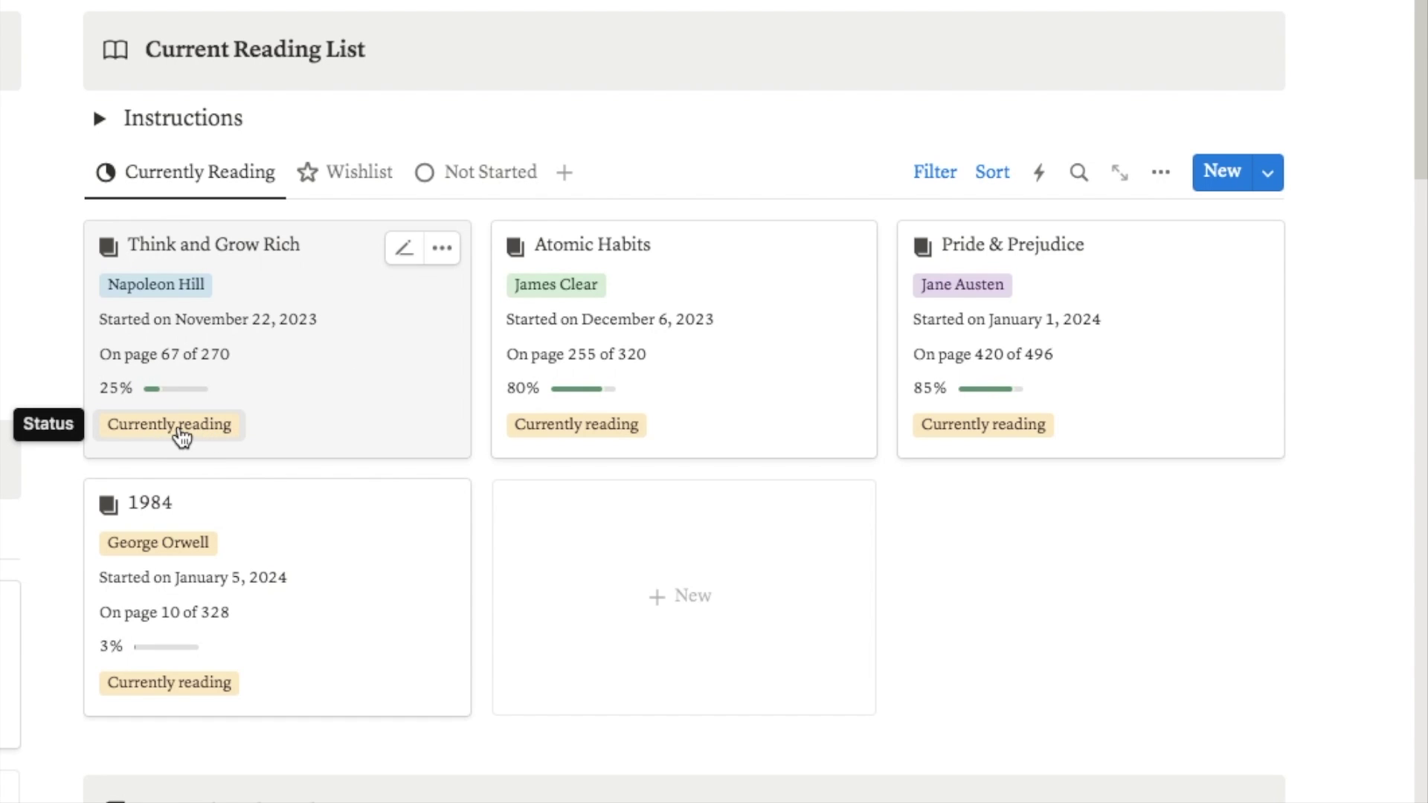
scroll(463, 465, down, 9)
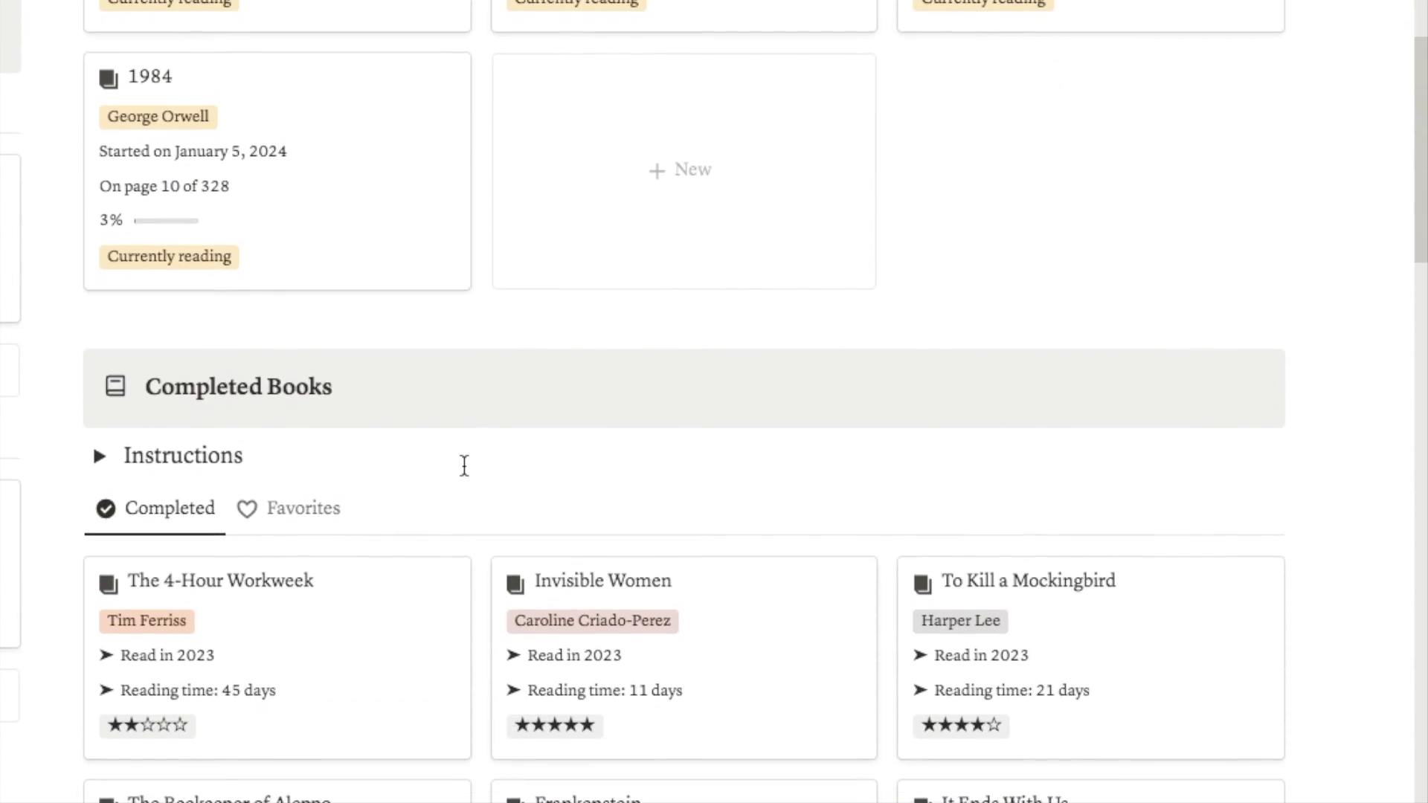
scroll(463, 466, down, 2)
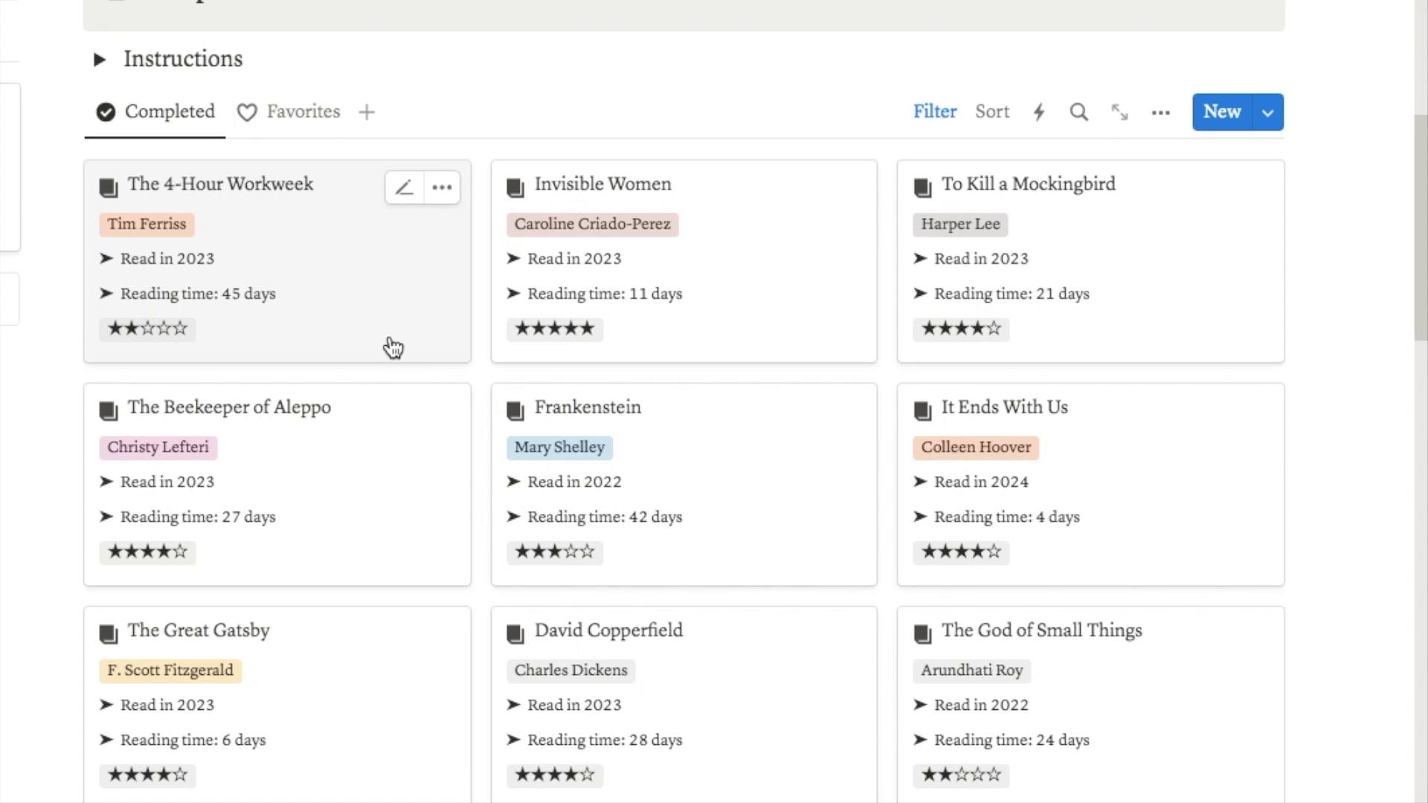
click(345, 339)
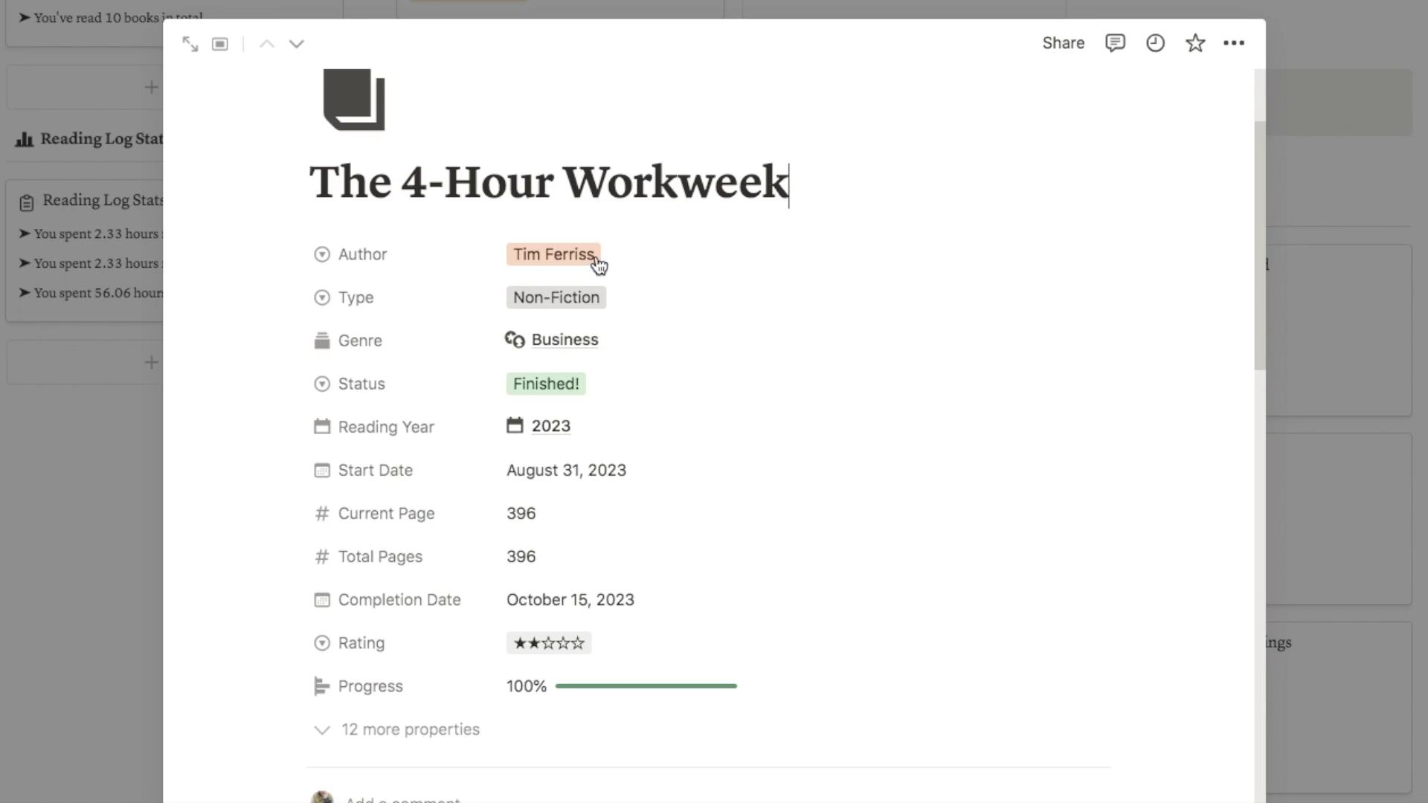
scroll(578, 587, down, 4)
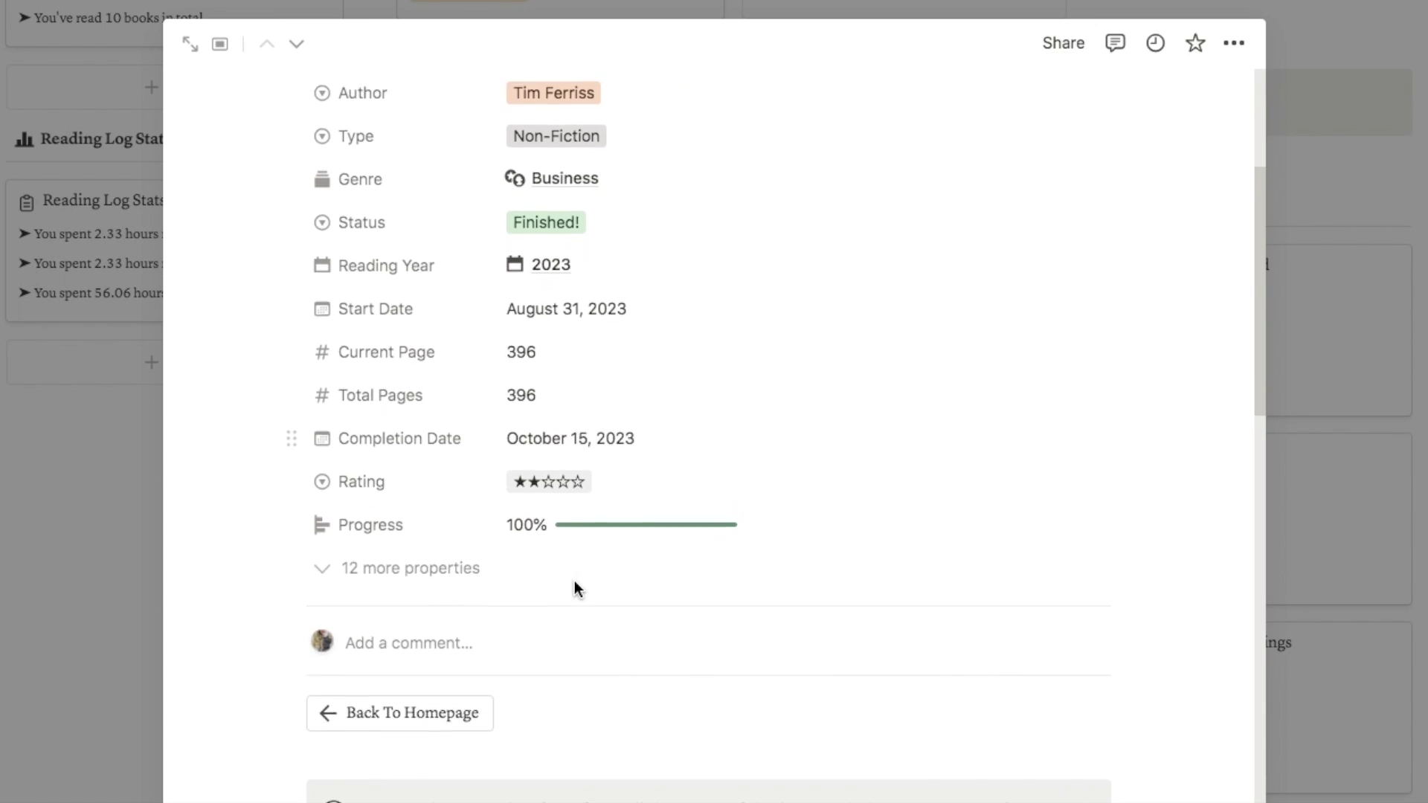
scroll(578, 592, up, 2)
scroll(578, 591, down, 4)
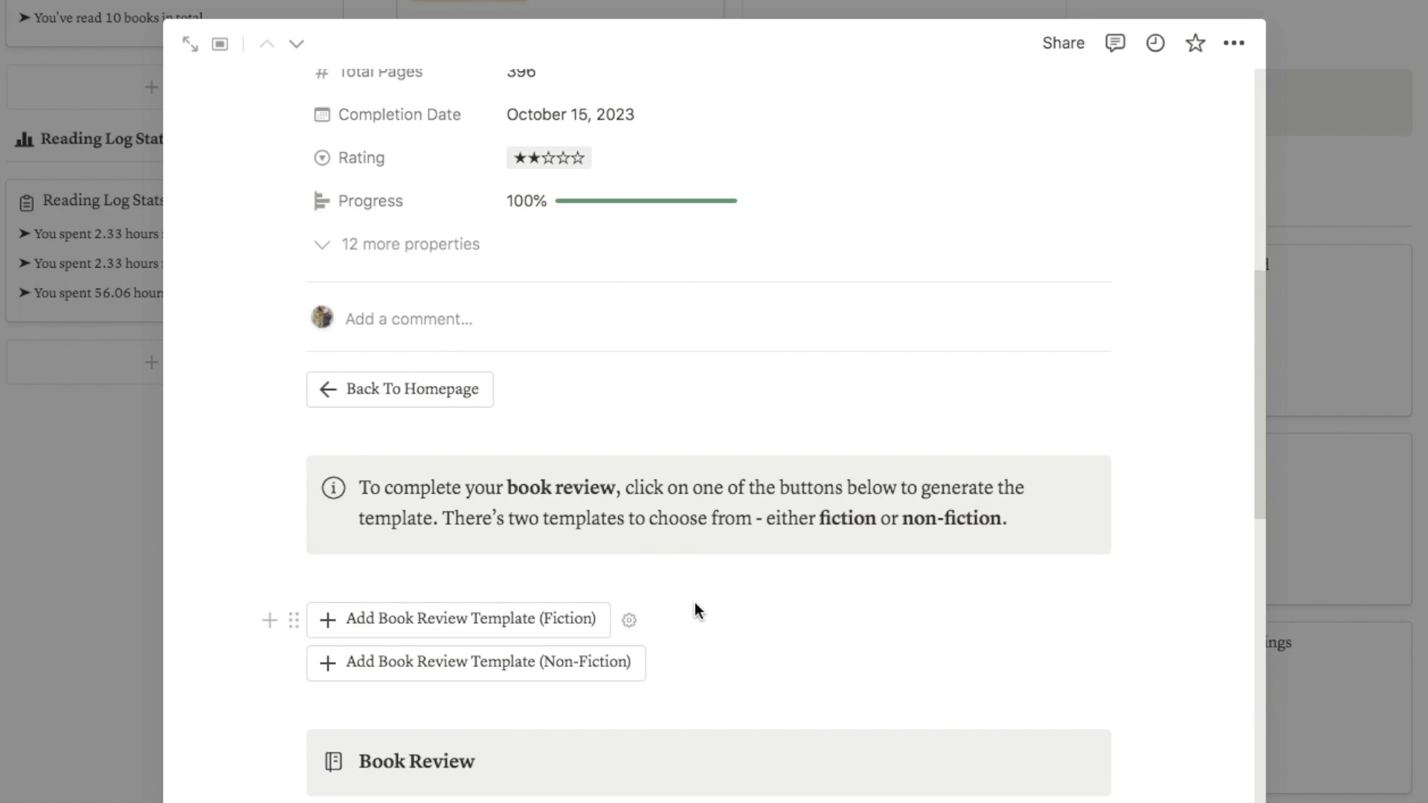
scroll(424, 332, down, 9)
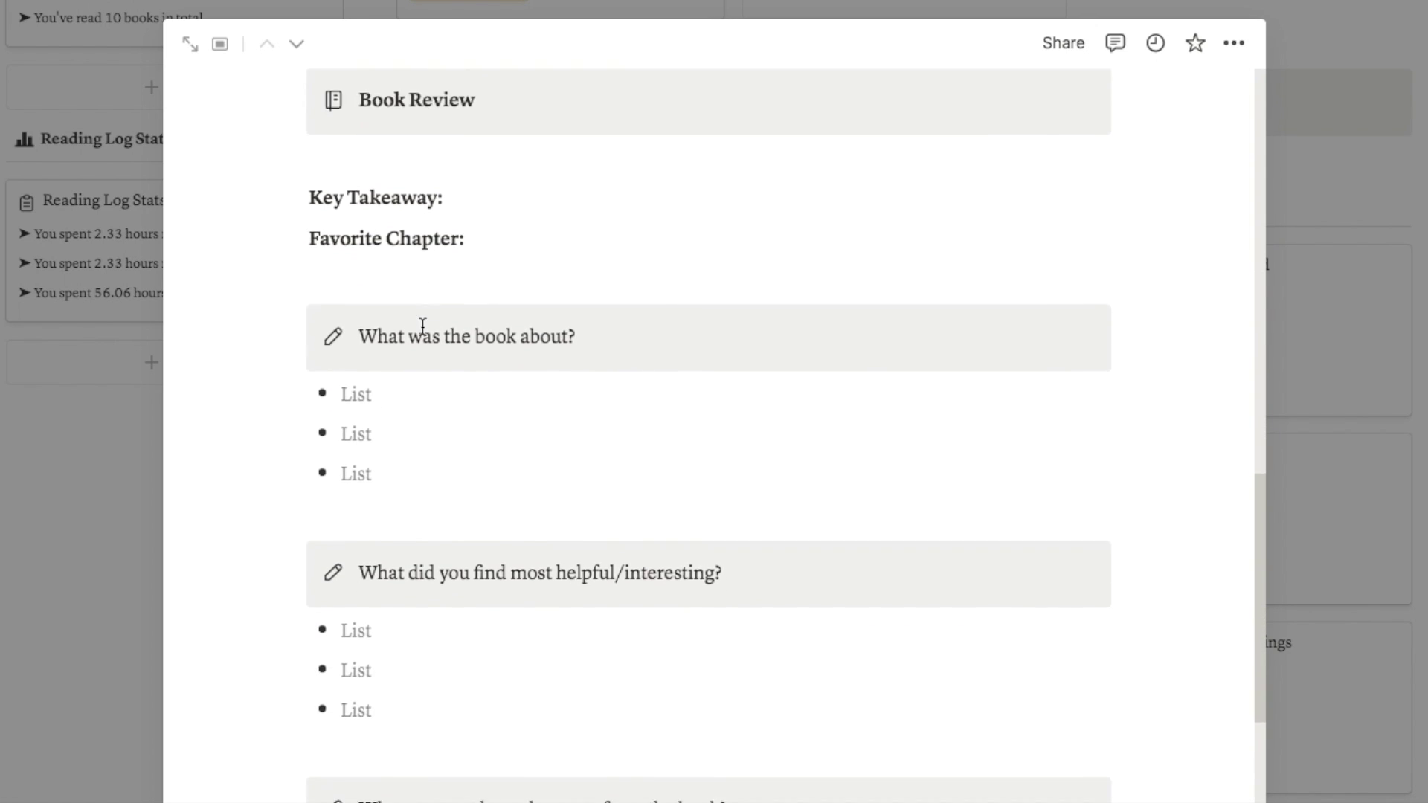
scroll(422, 328, down, 7)
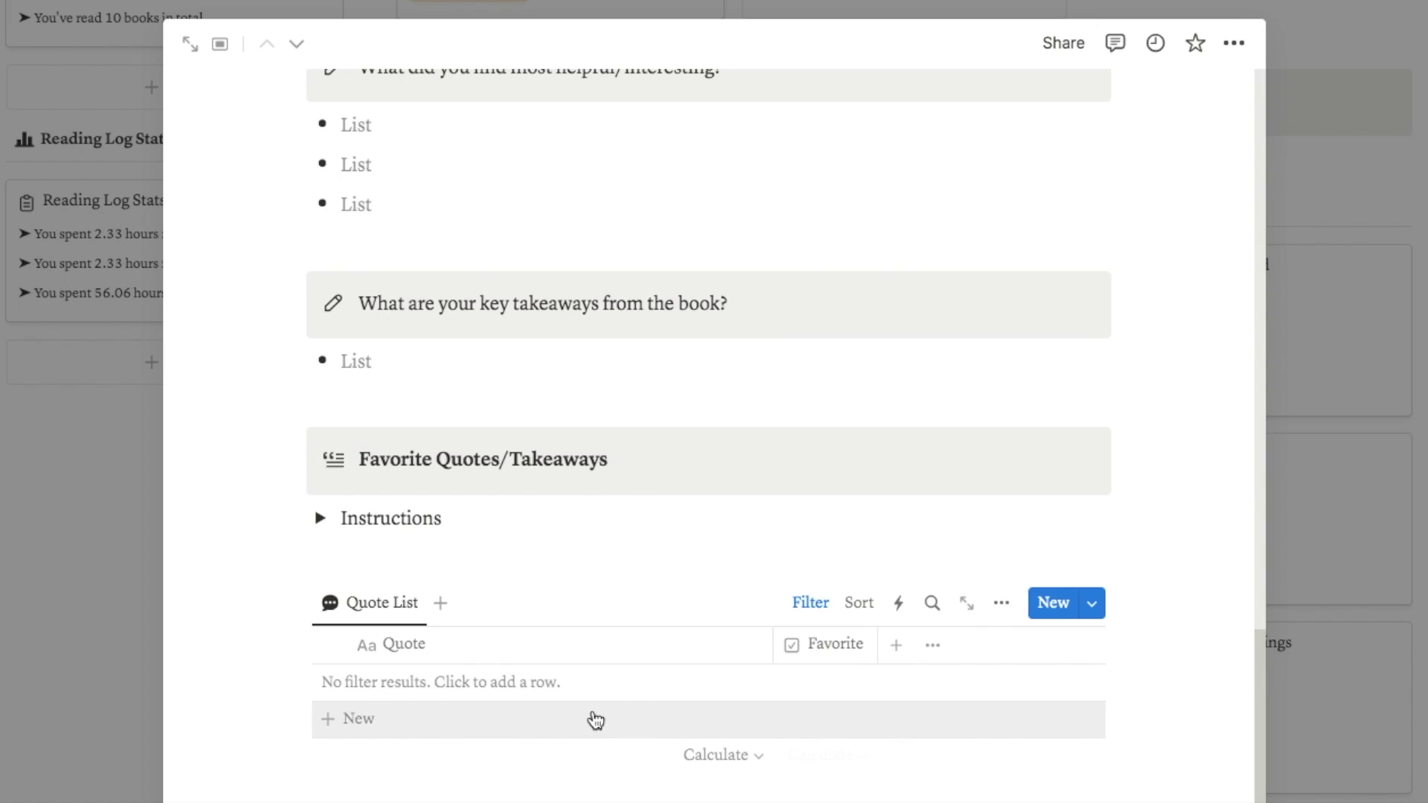
key(Escape)
scroll(408, 617, up, 4)
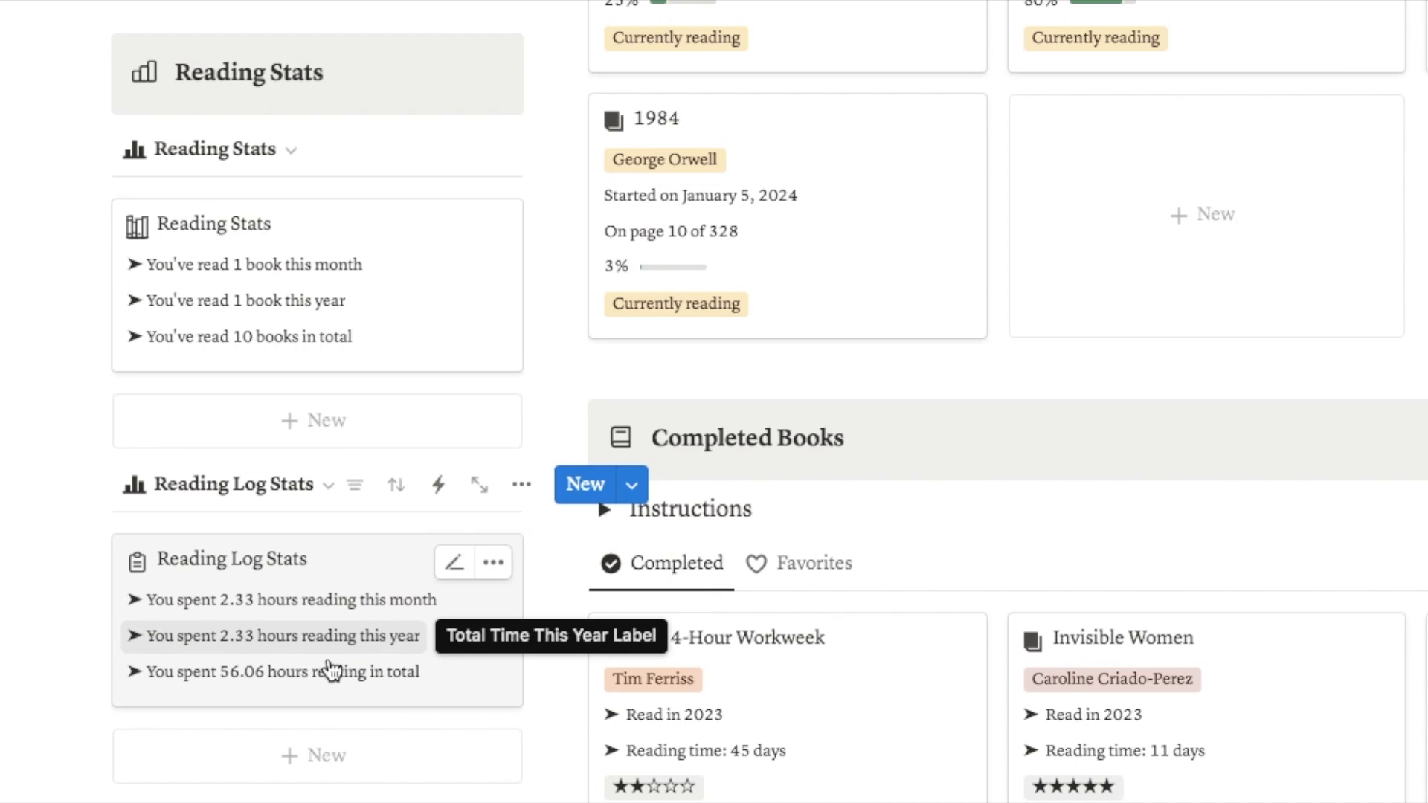
- Go to the Books By Genre page from the Reading Tracker menu
scroll(708, 402, up, 5)
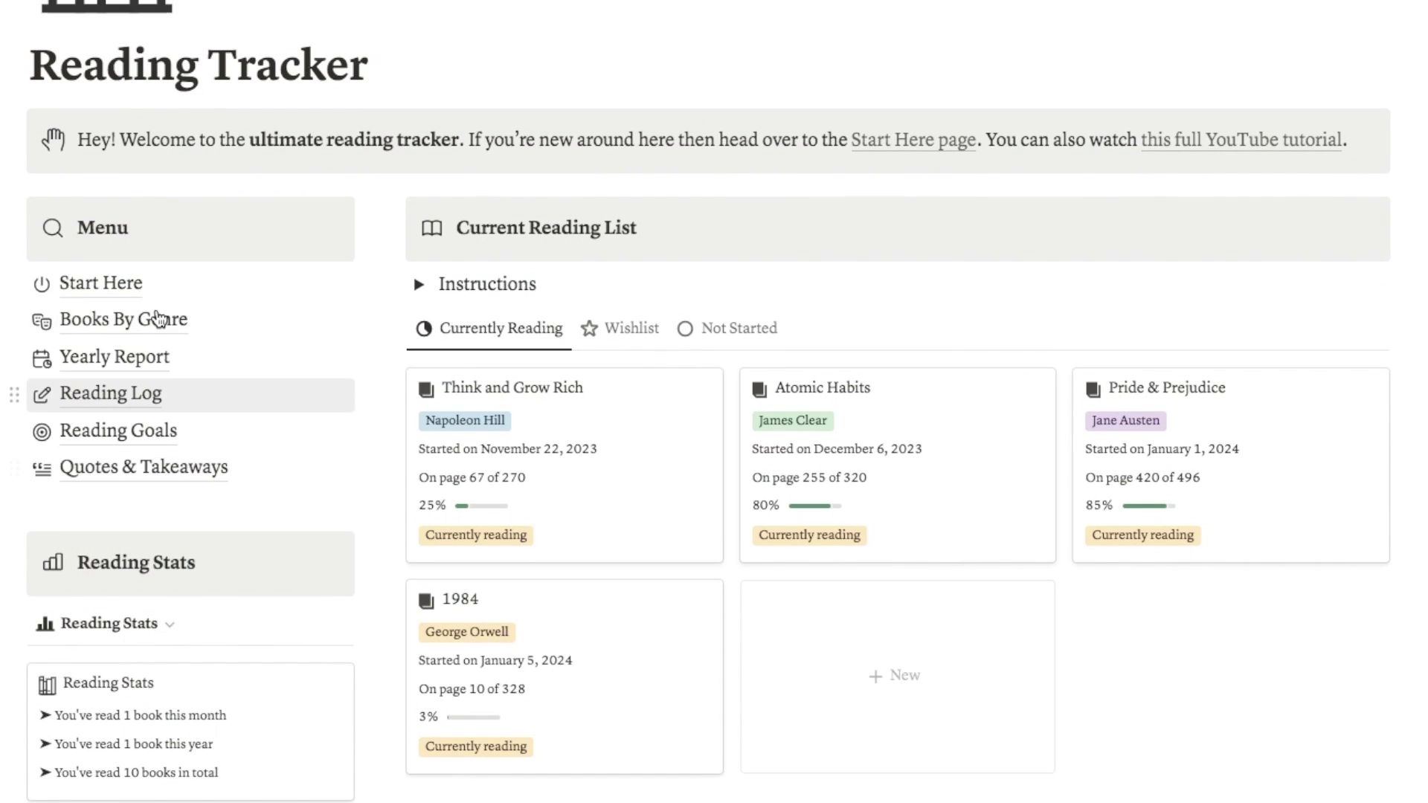
click(117, 330)
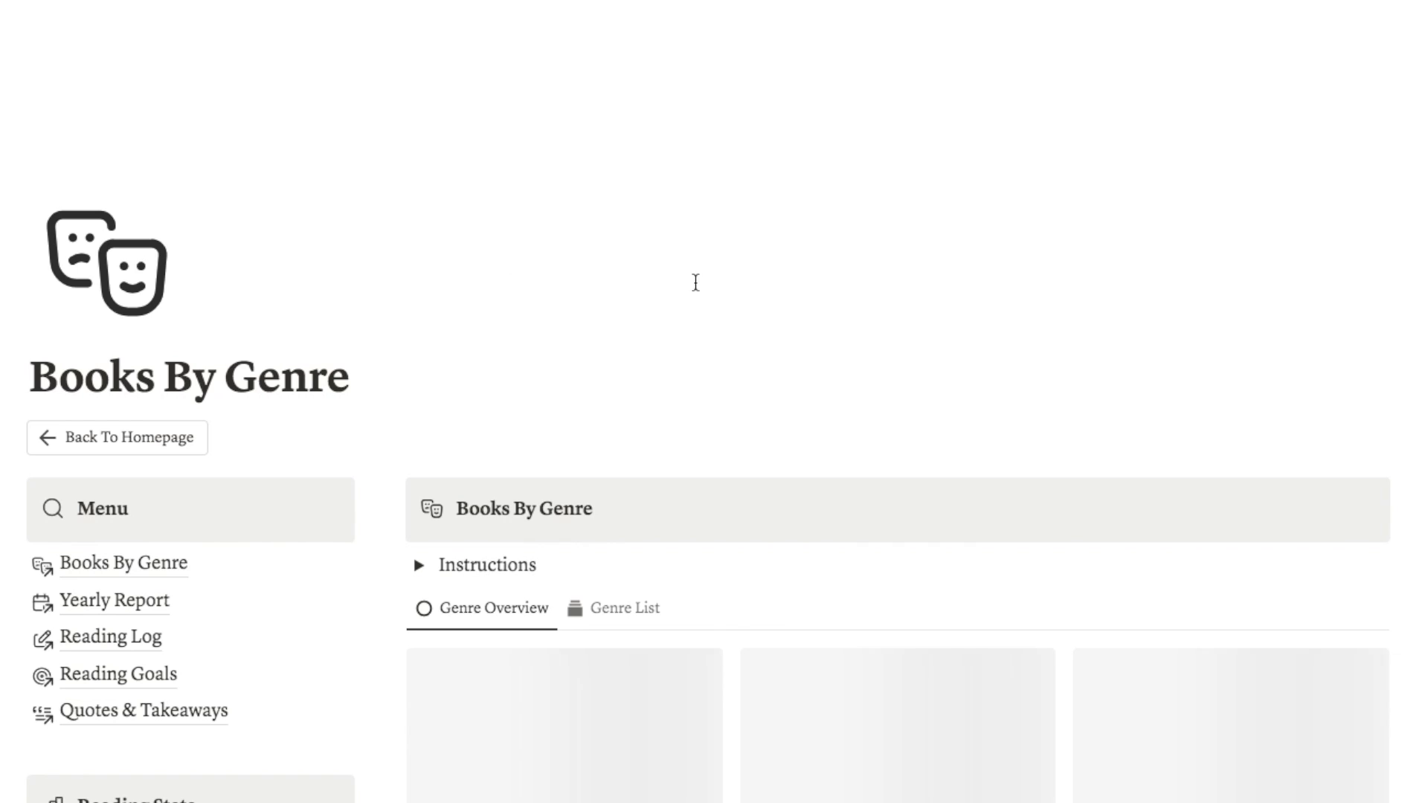
scroll(695, 283, down, 6)
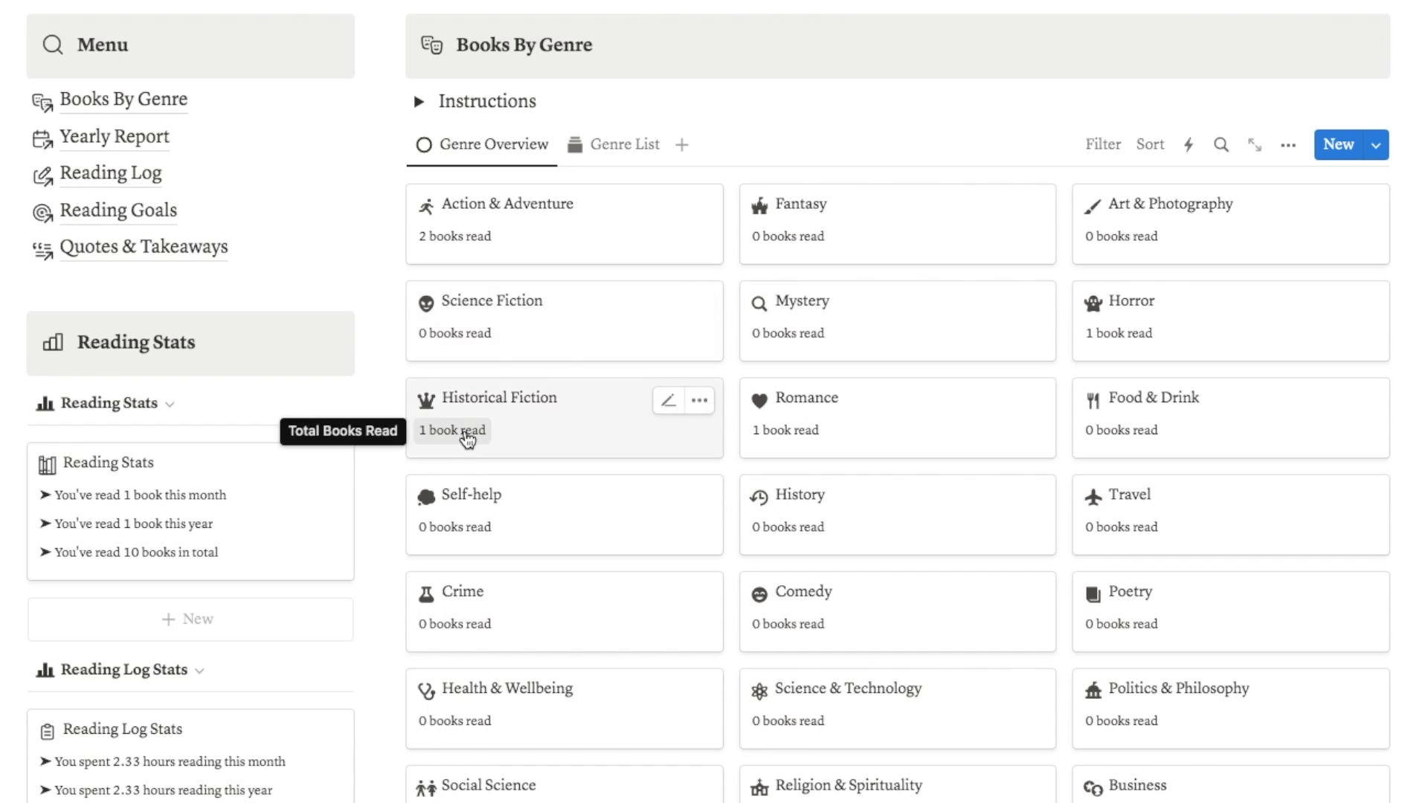
click(549, 243)
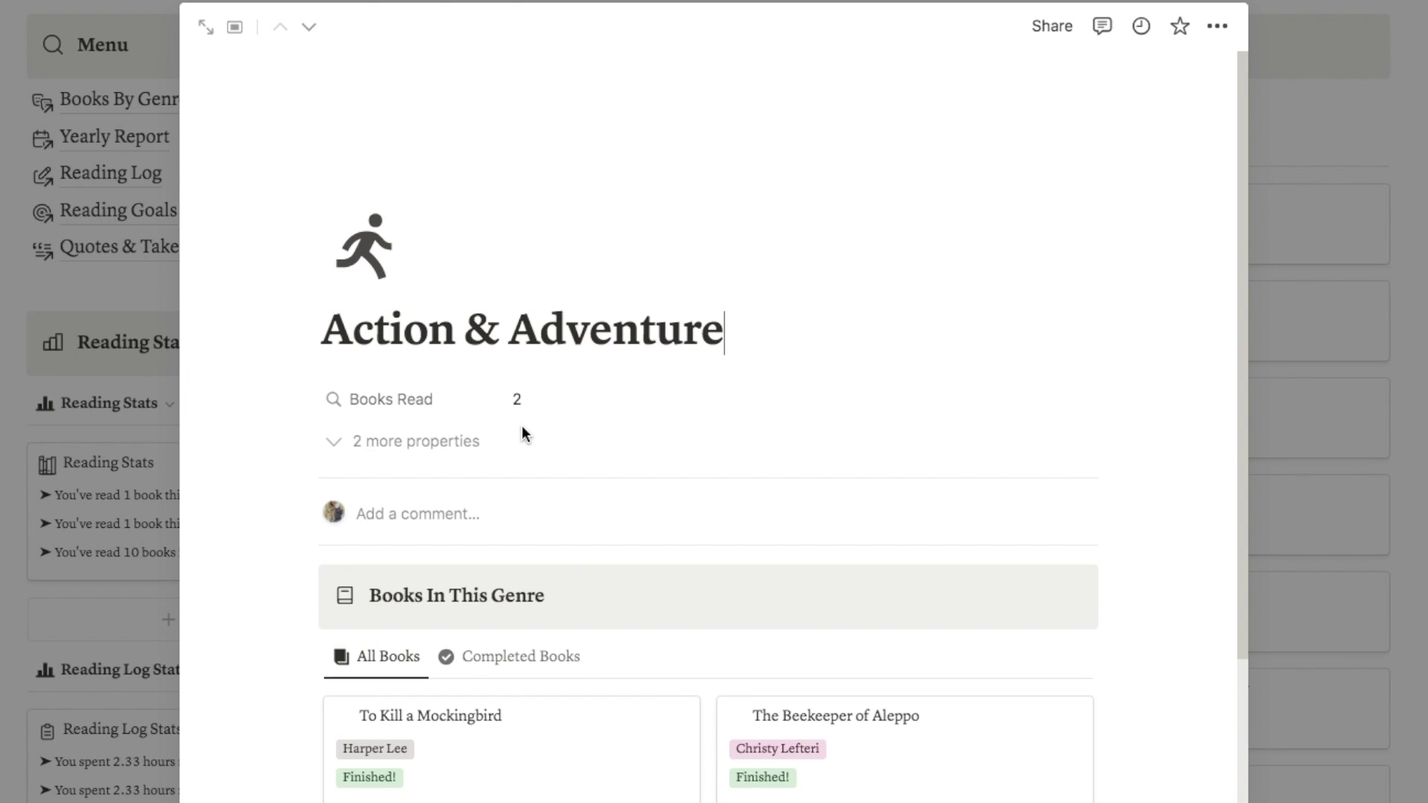
scroll(523, 435, down, 3)
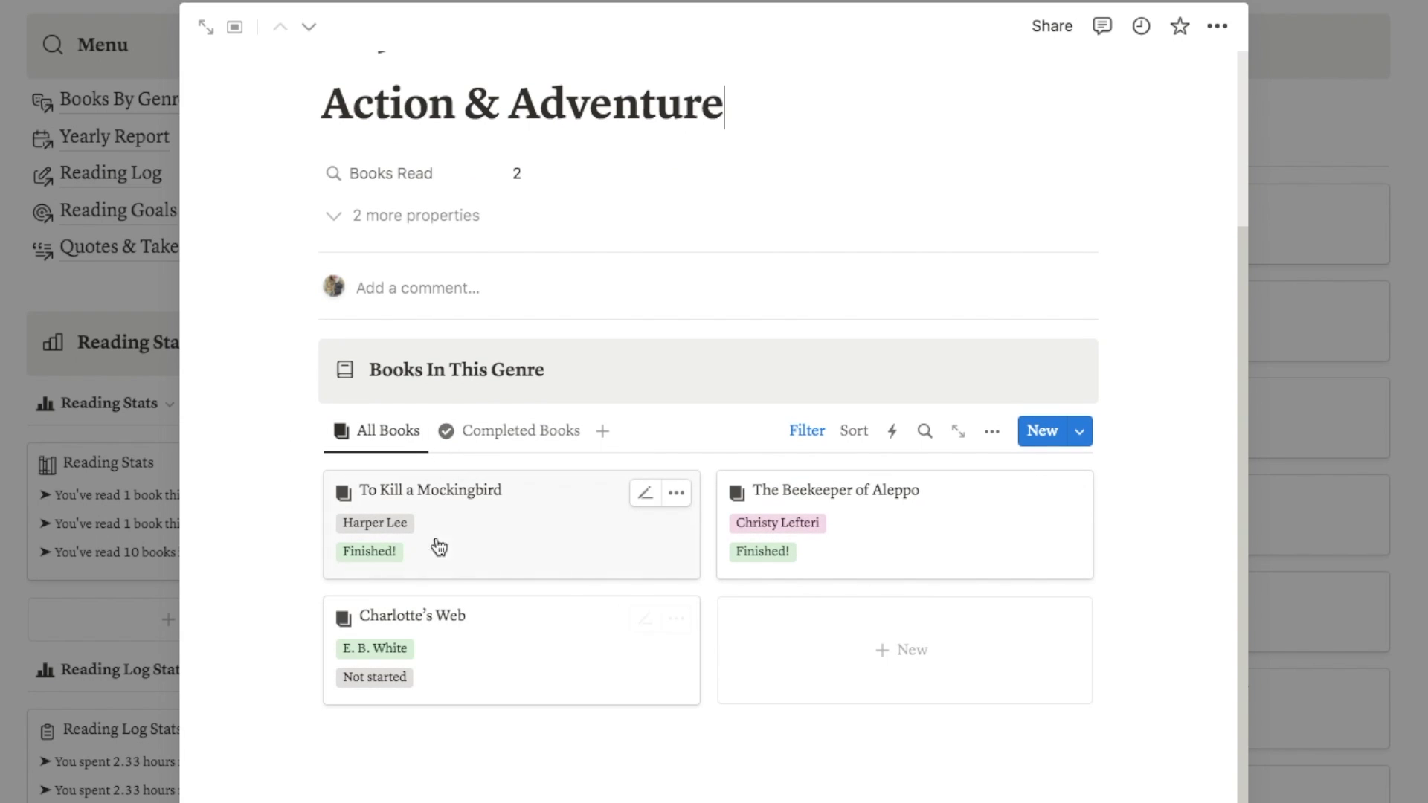
click(488, 437)
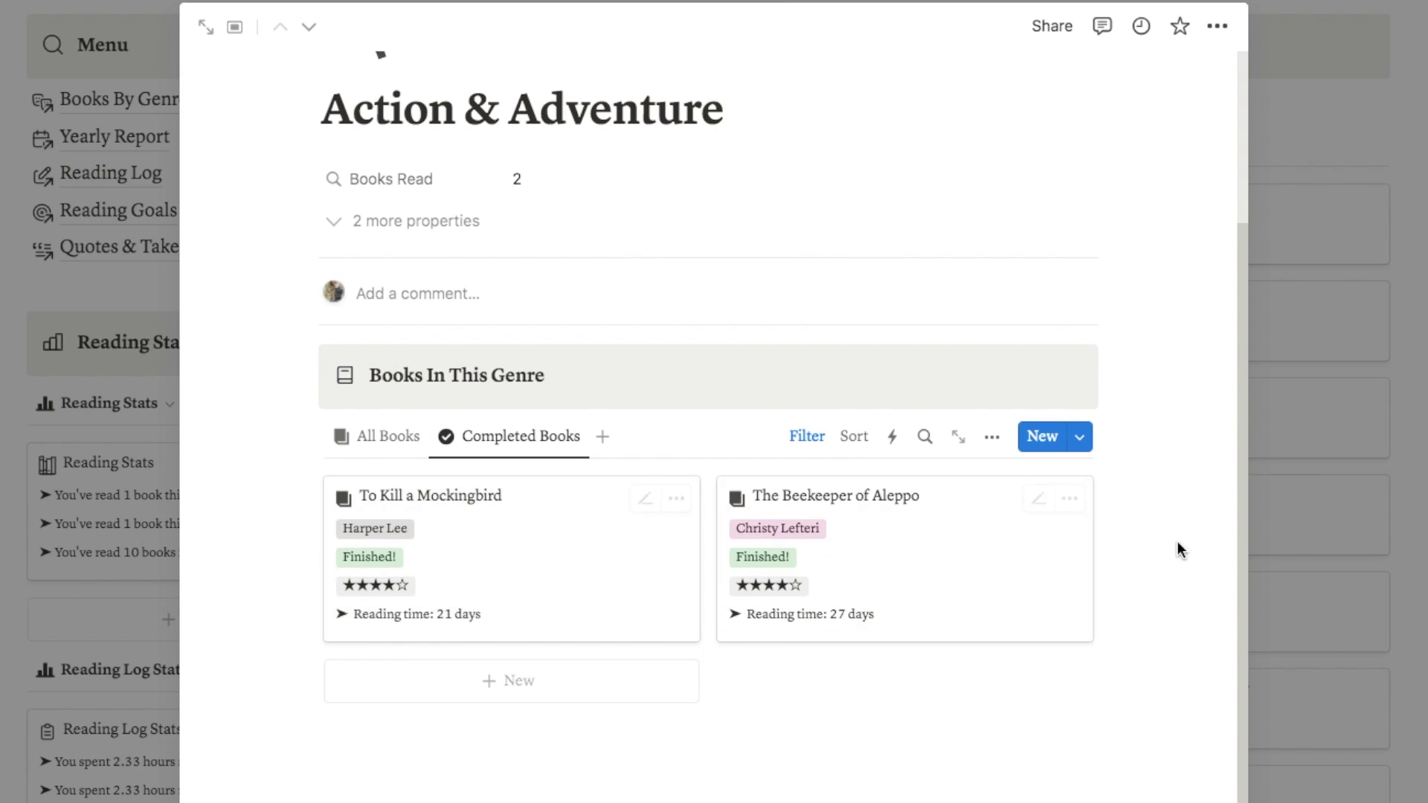
click(121, 216)
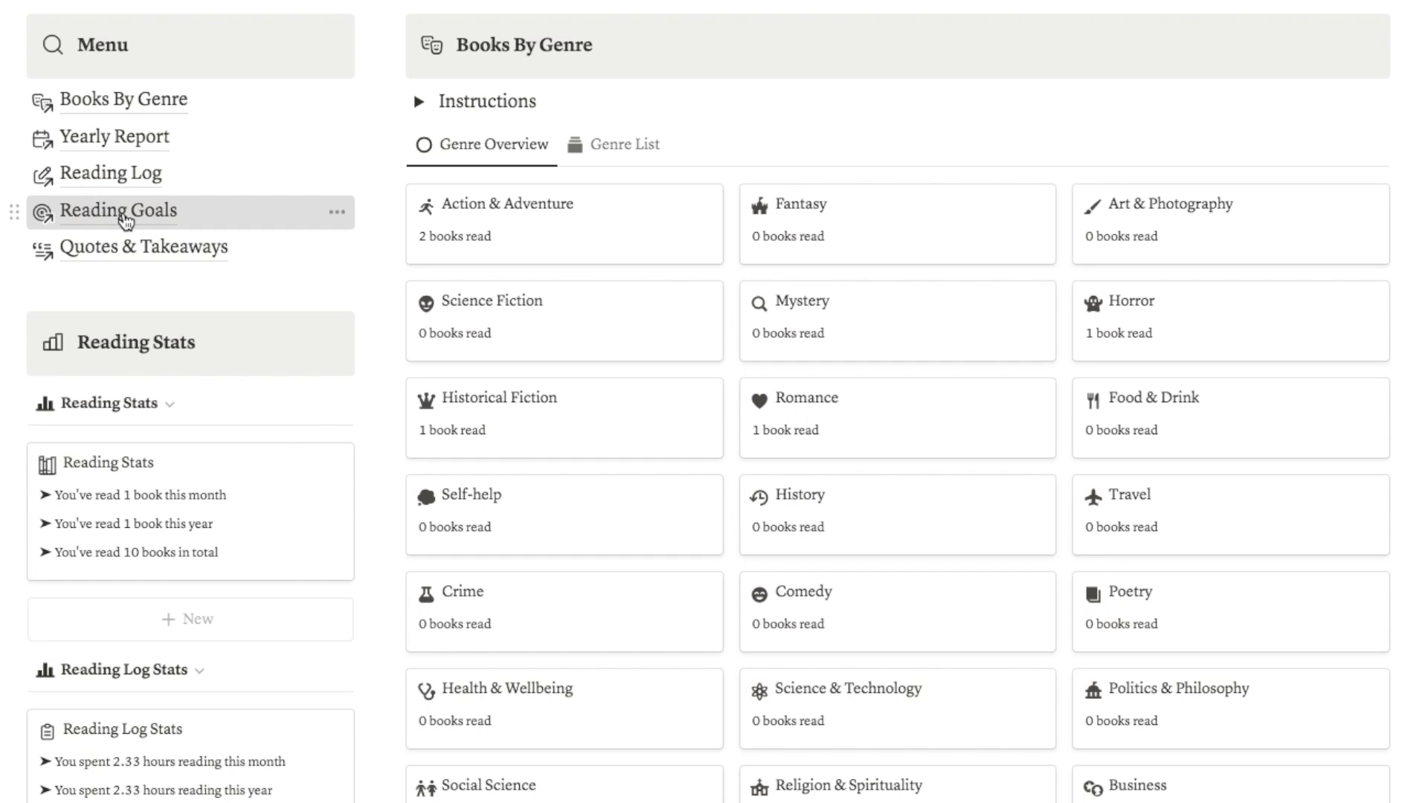
- Open Reading Goals to see 1 of 15 books read this year and 1 of 2 this month
click(122, 216)
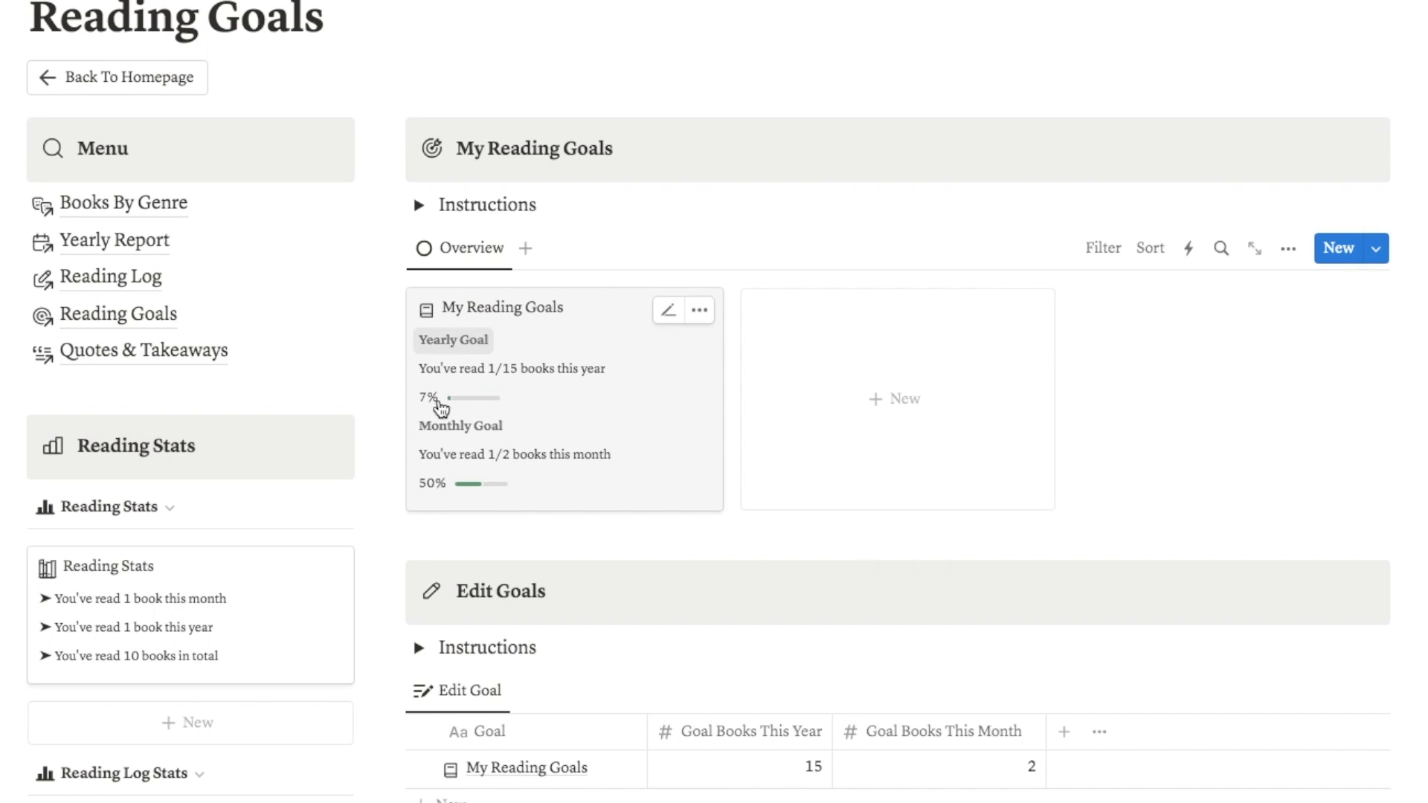
scroll(303, 360, up, 2)
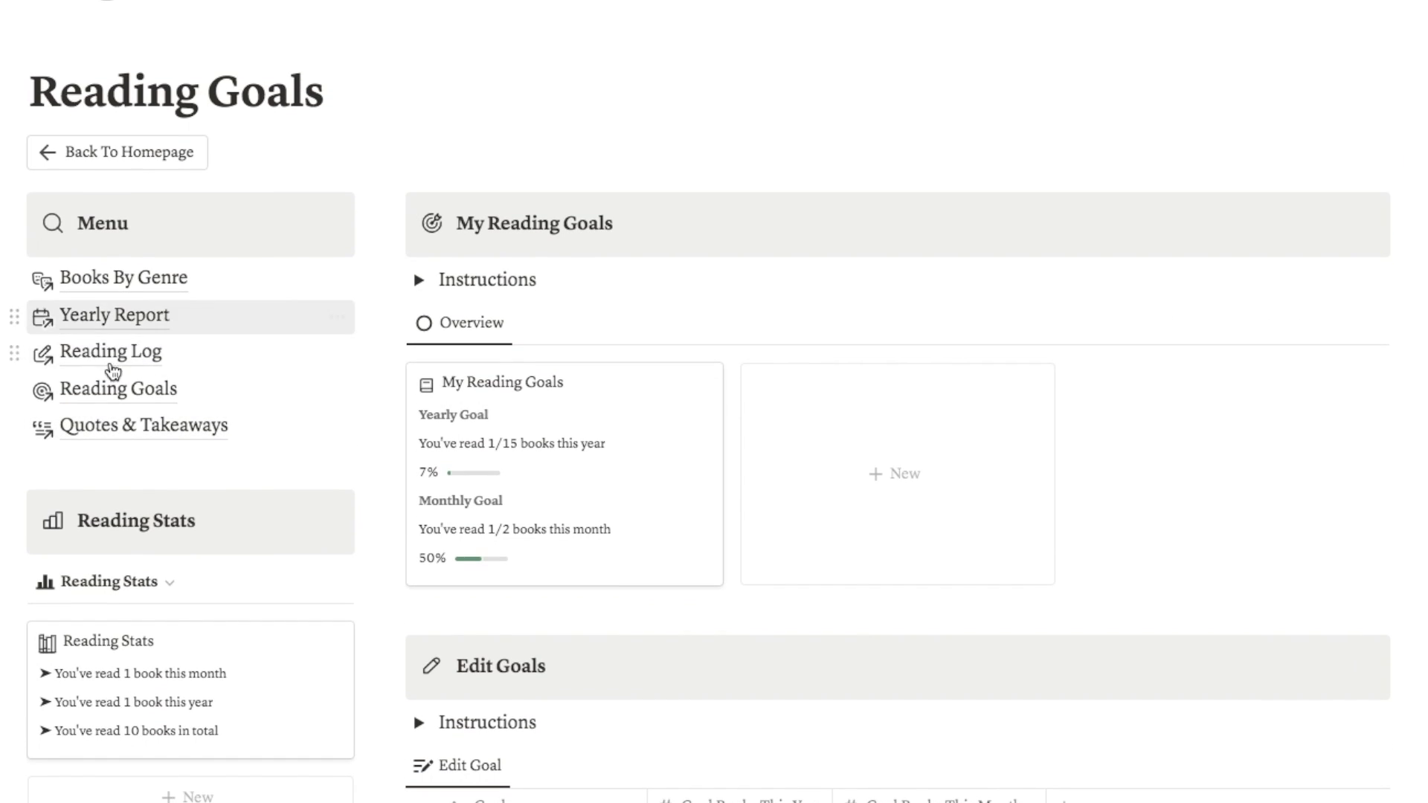
mouse_move(122, 363)
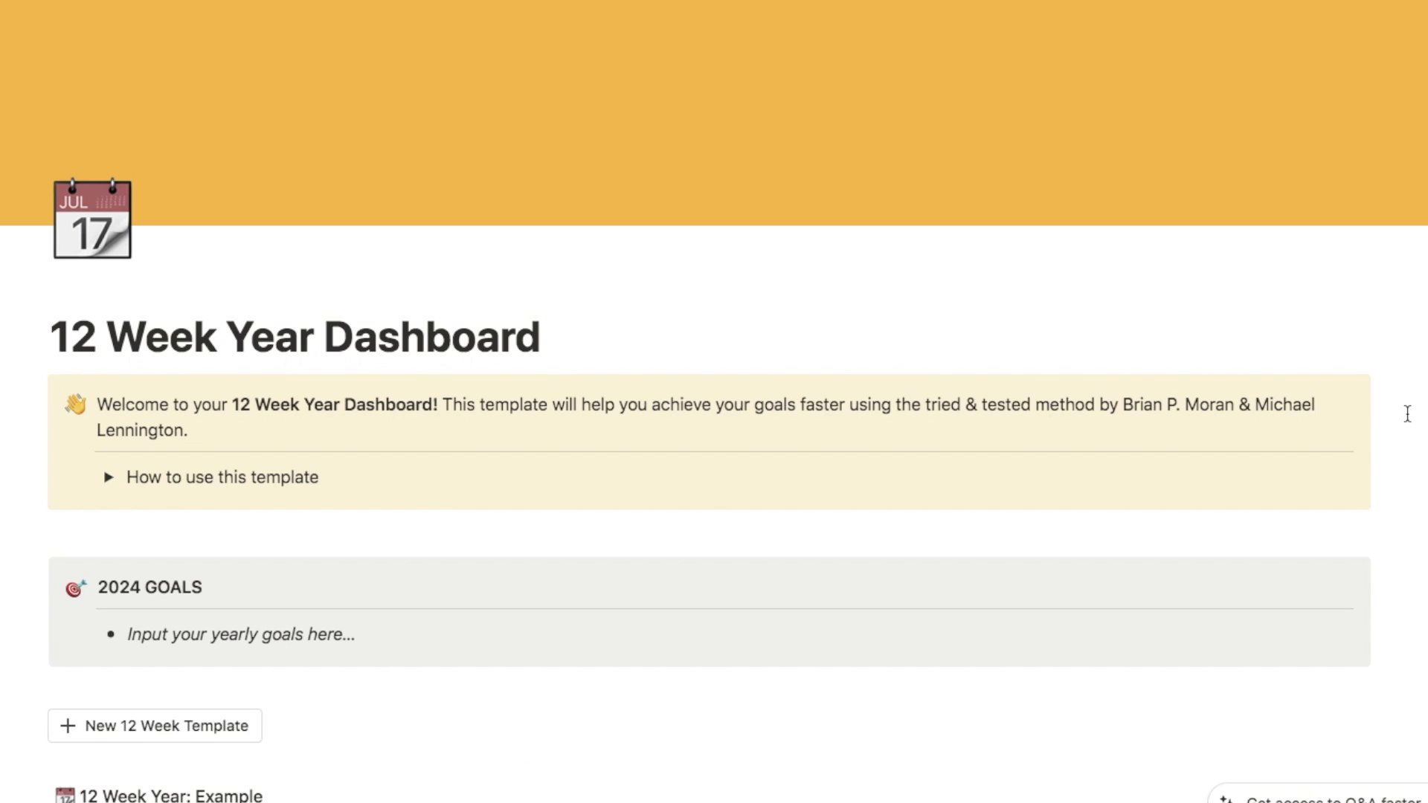
- Scroll the 12 Week Year Dashboard down to its 2024 GOALS callout and Example link
scroll(1408, 414, down, 2)
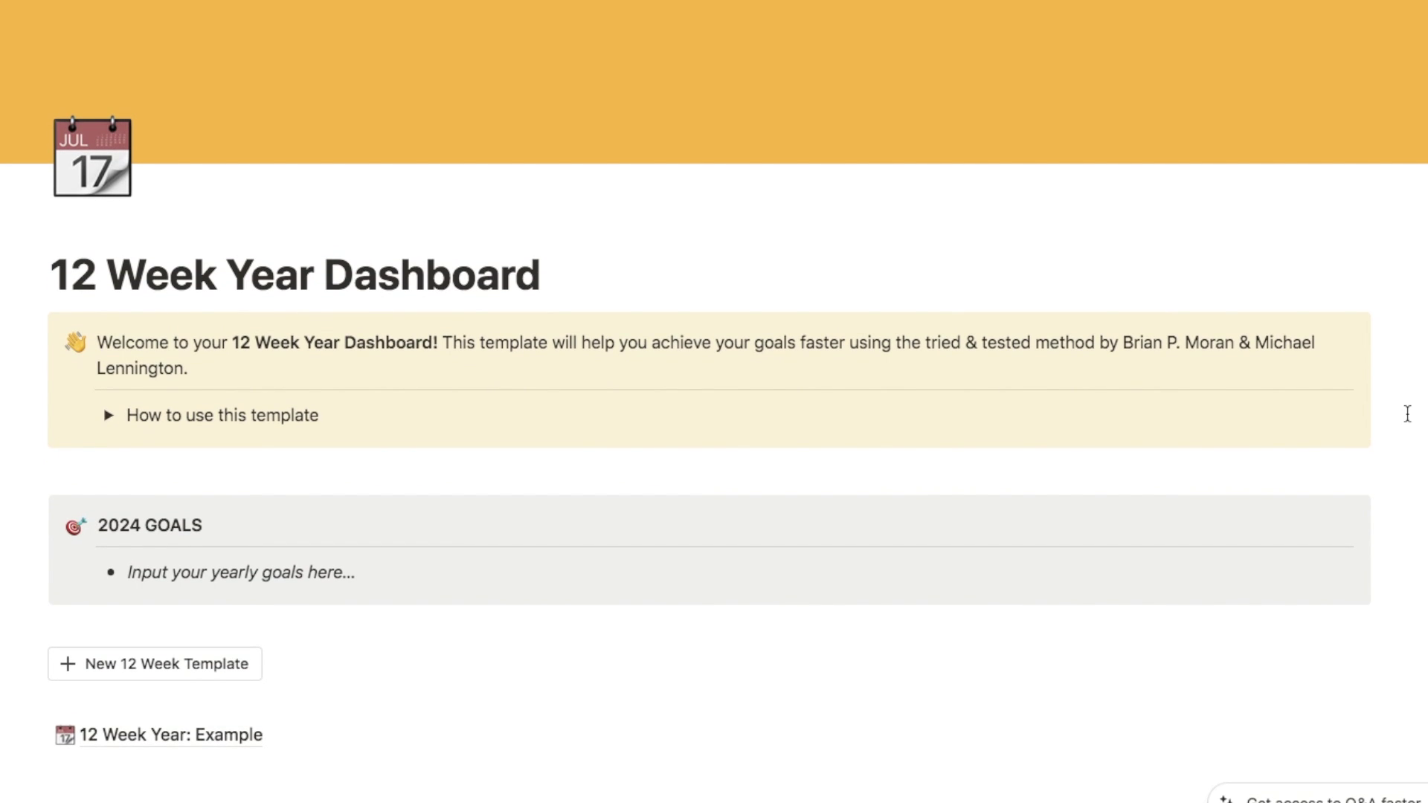
scroll(1408, 413, down, 1)
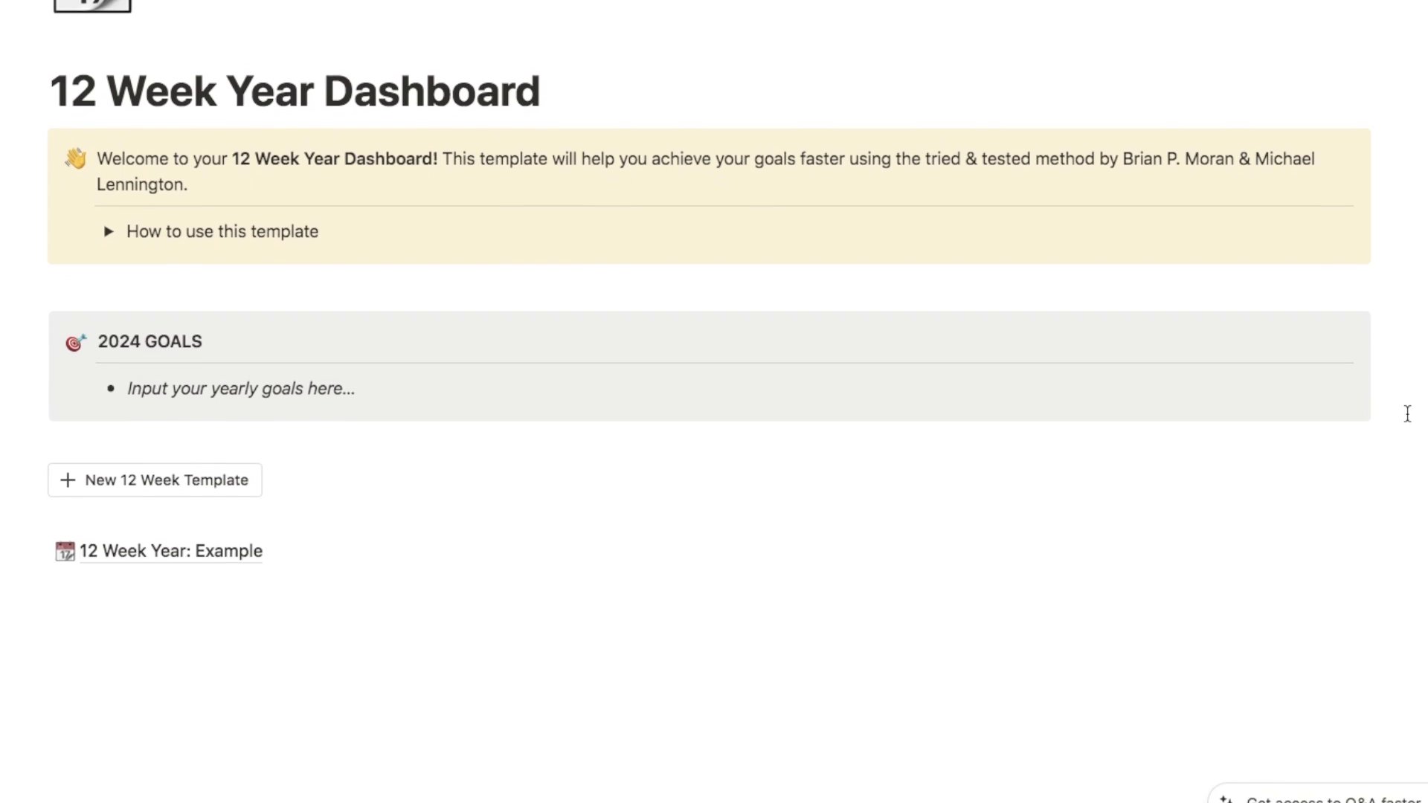
scroll(1224, 394, down, 1)
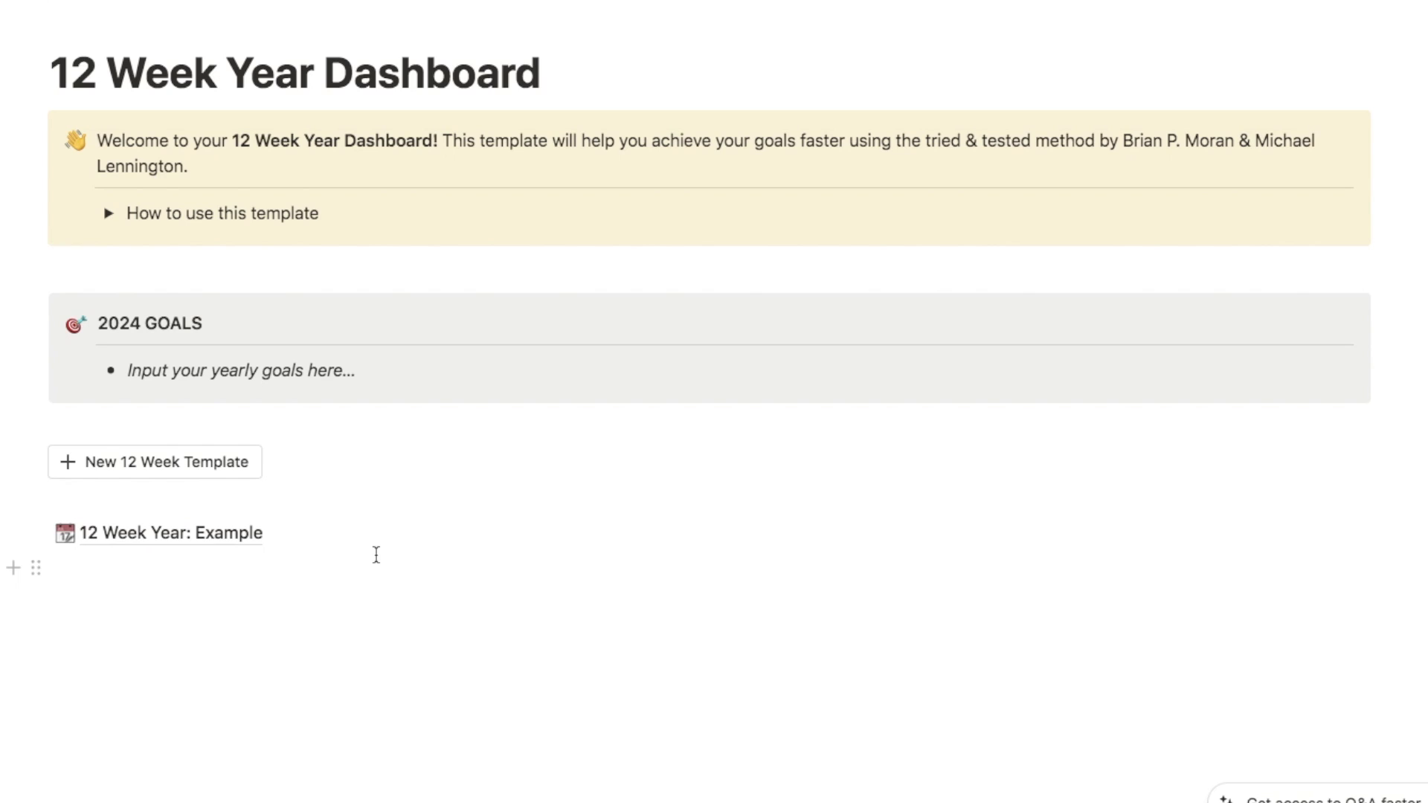
click(182, 538)
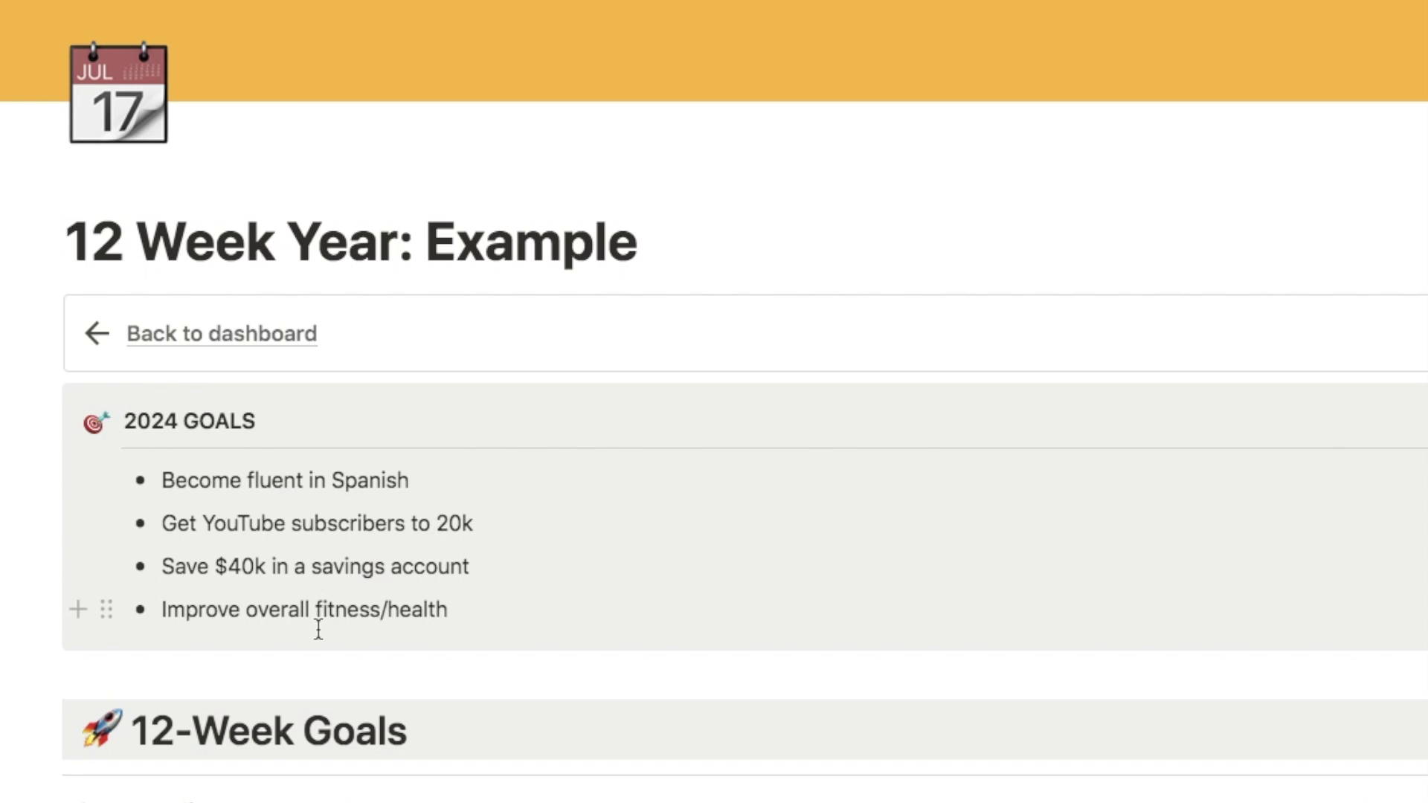
scroll(797, 492, down, 4)
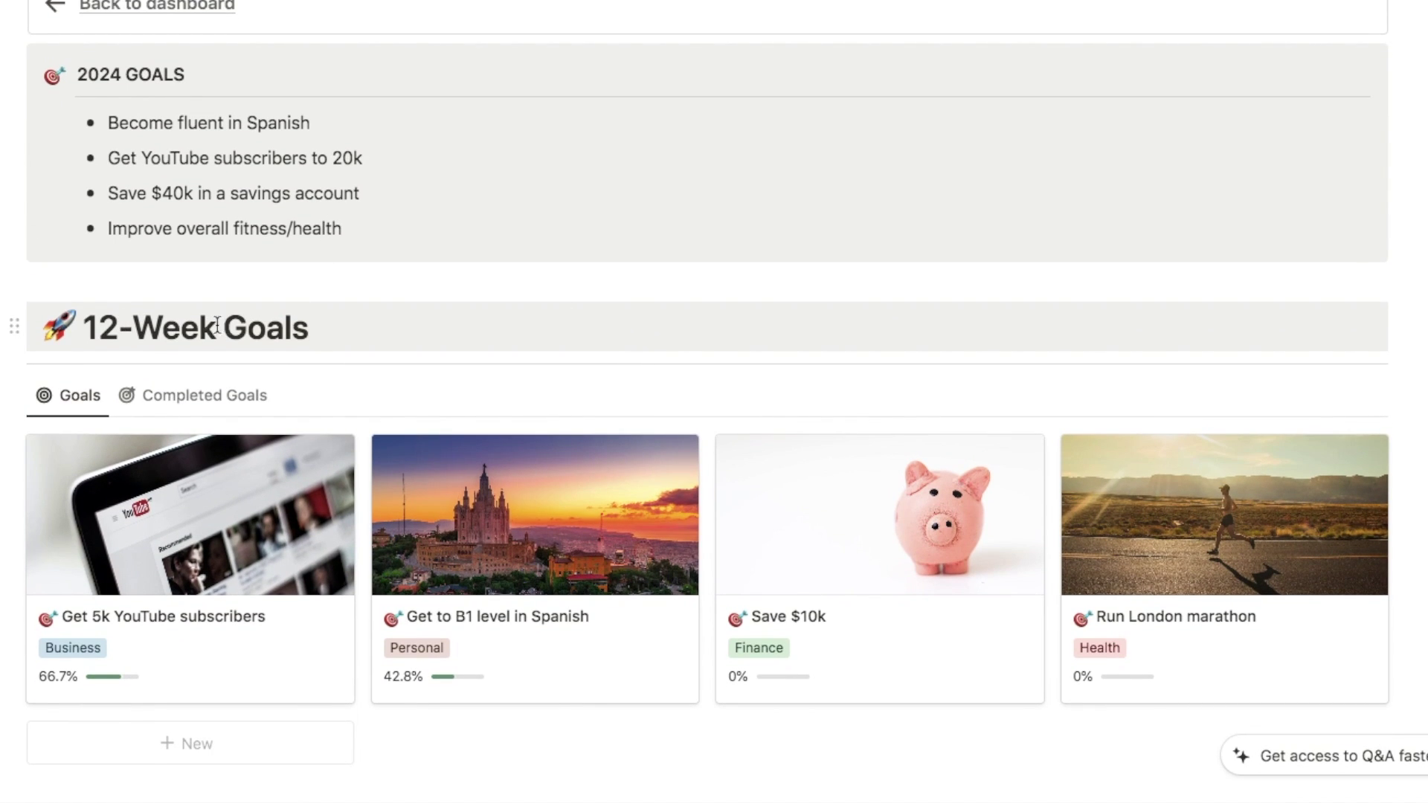
scroll(262, 336, down, 2)
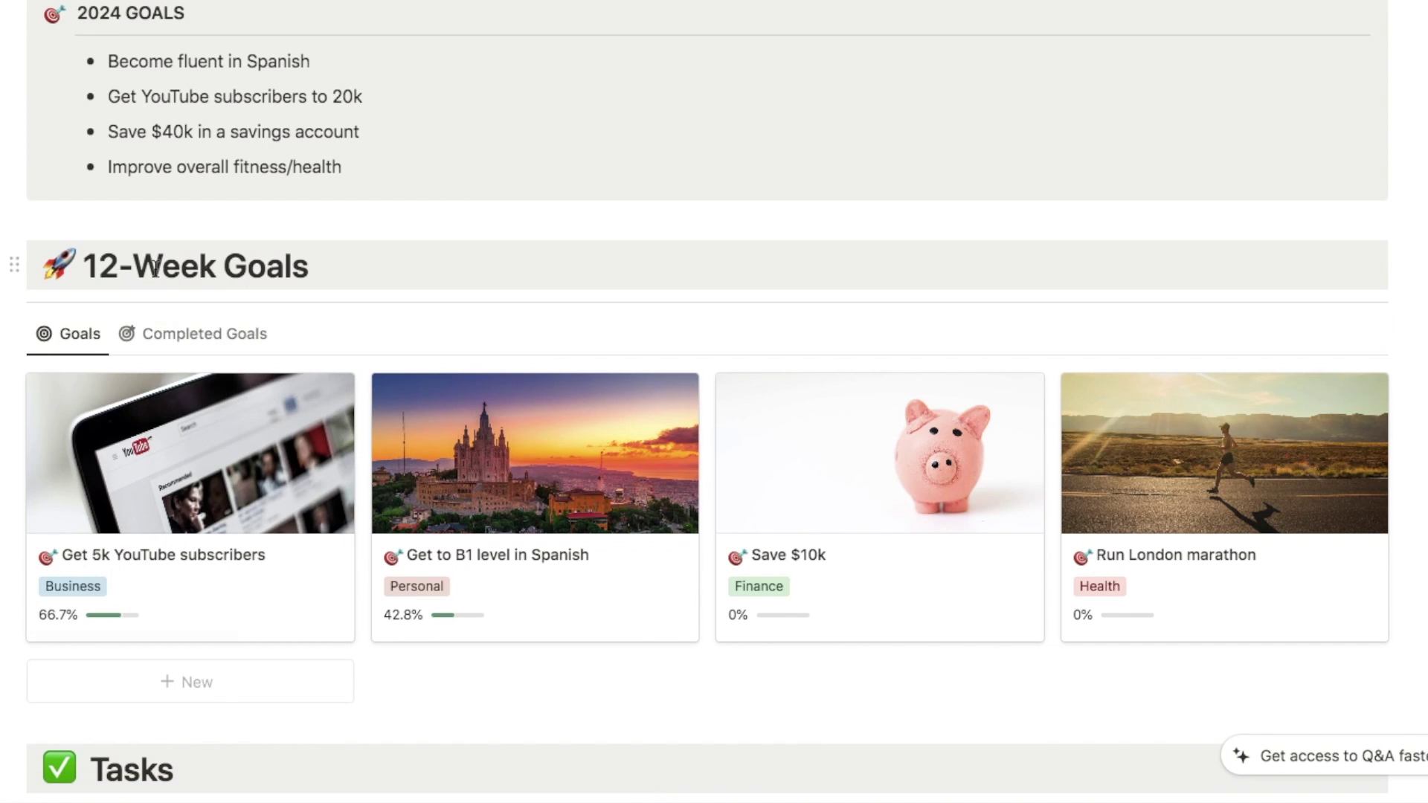
scroll(252, 264, down, 3)
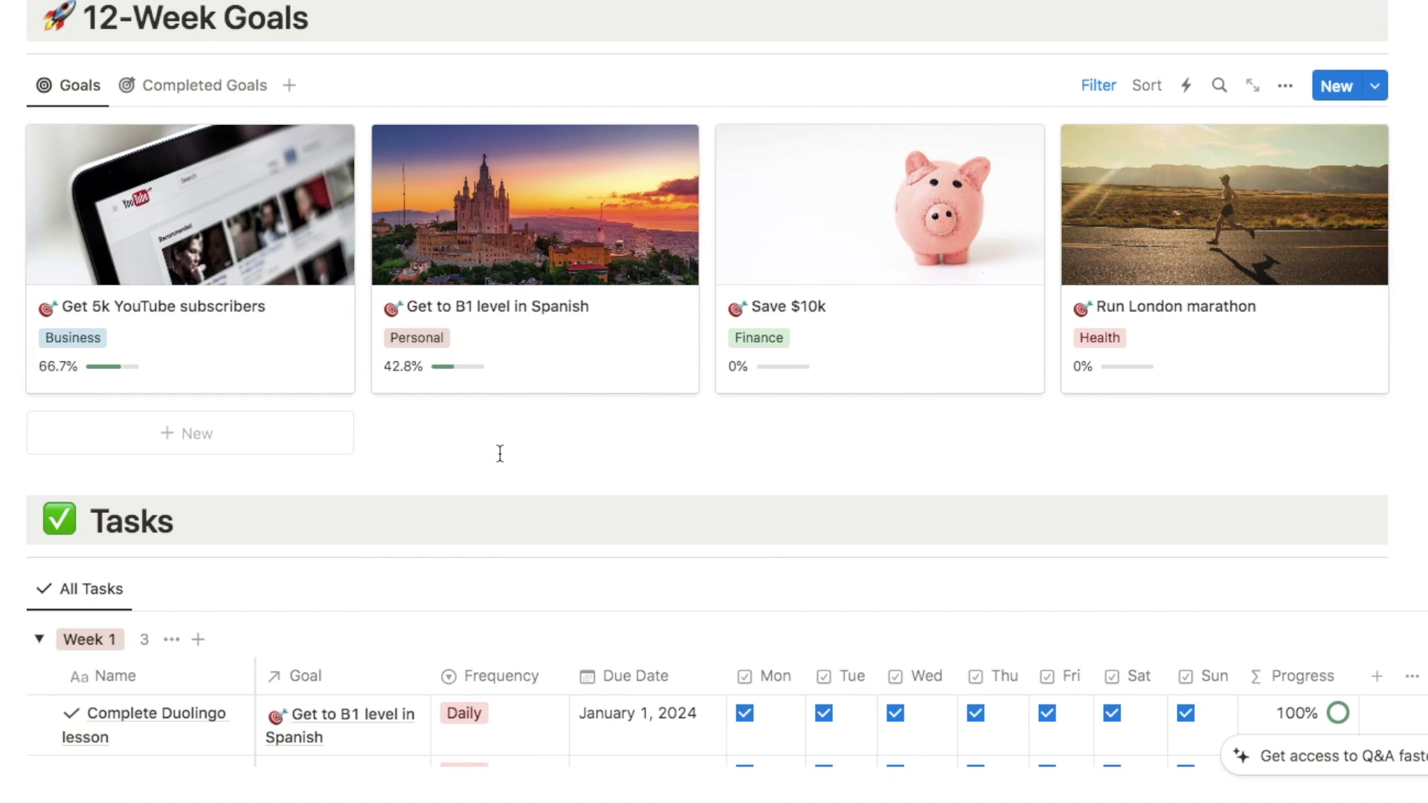
scroll(398, 417, down, 3)
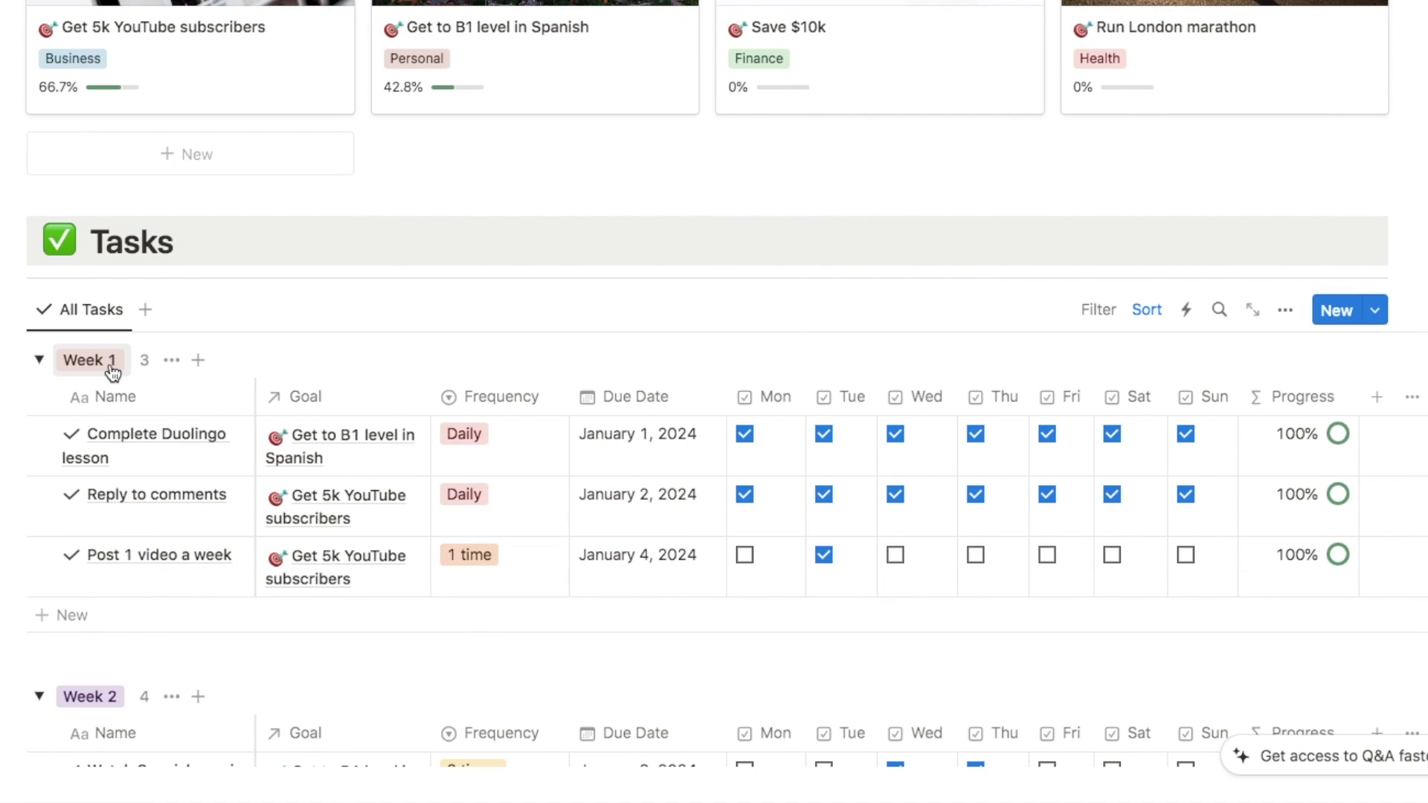
scroll(111, 368, down, 5)
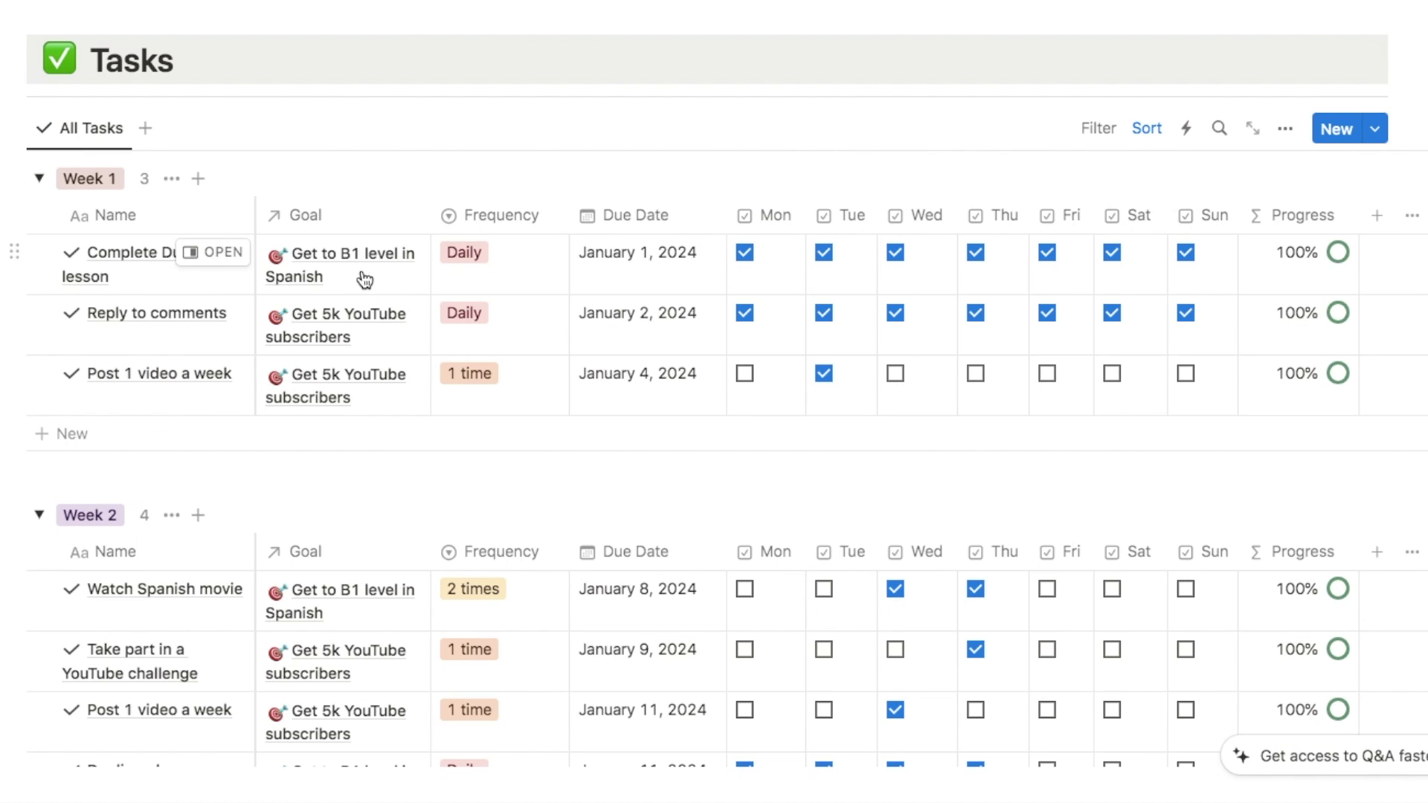
scroll(364, 280, up, 2)
scroll(281, 484, down, 2)
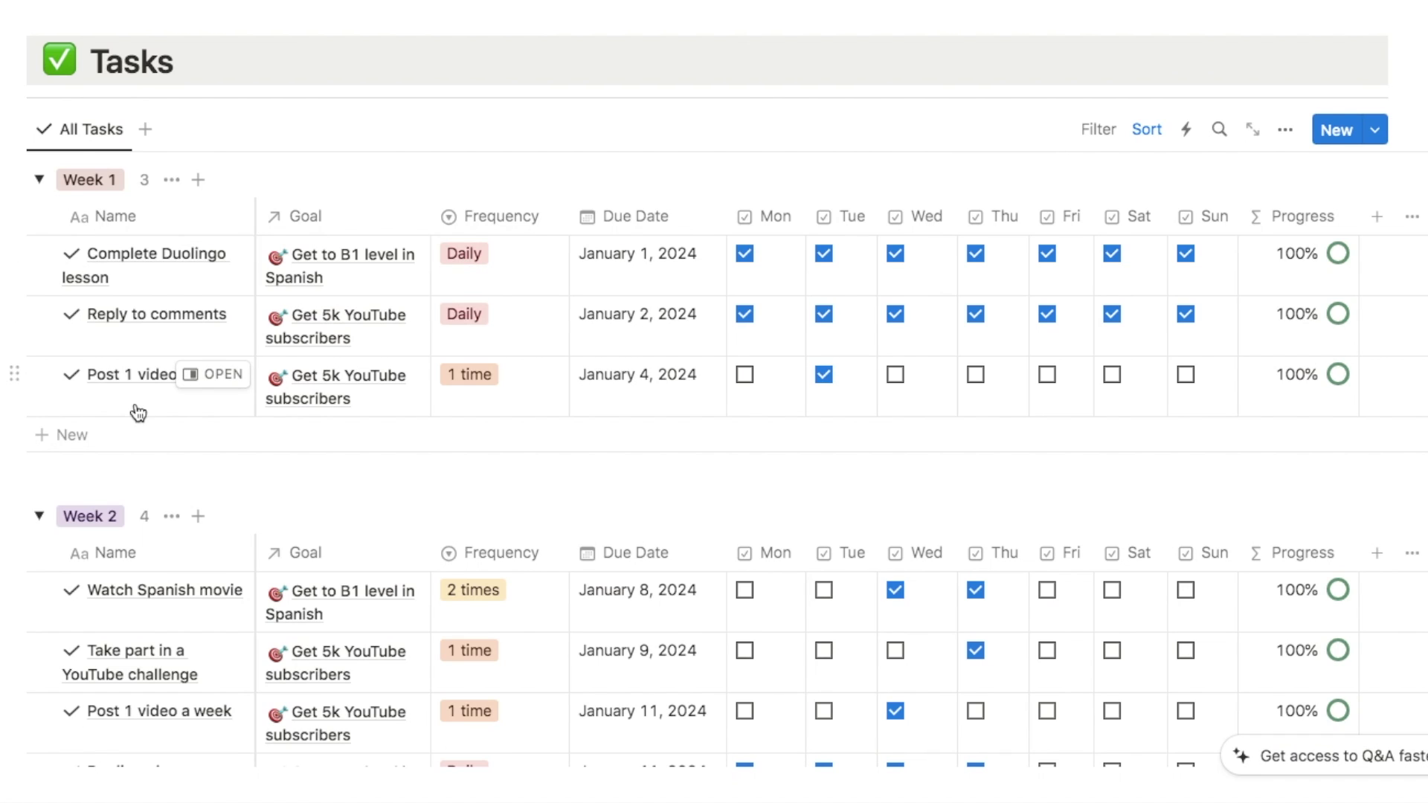
- Open the frequency choices for Post 1 video a week, then dismiss them unchanged
mouse_move(233, 479)
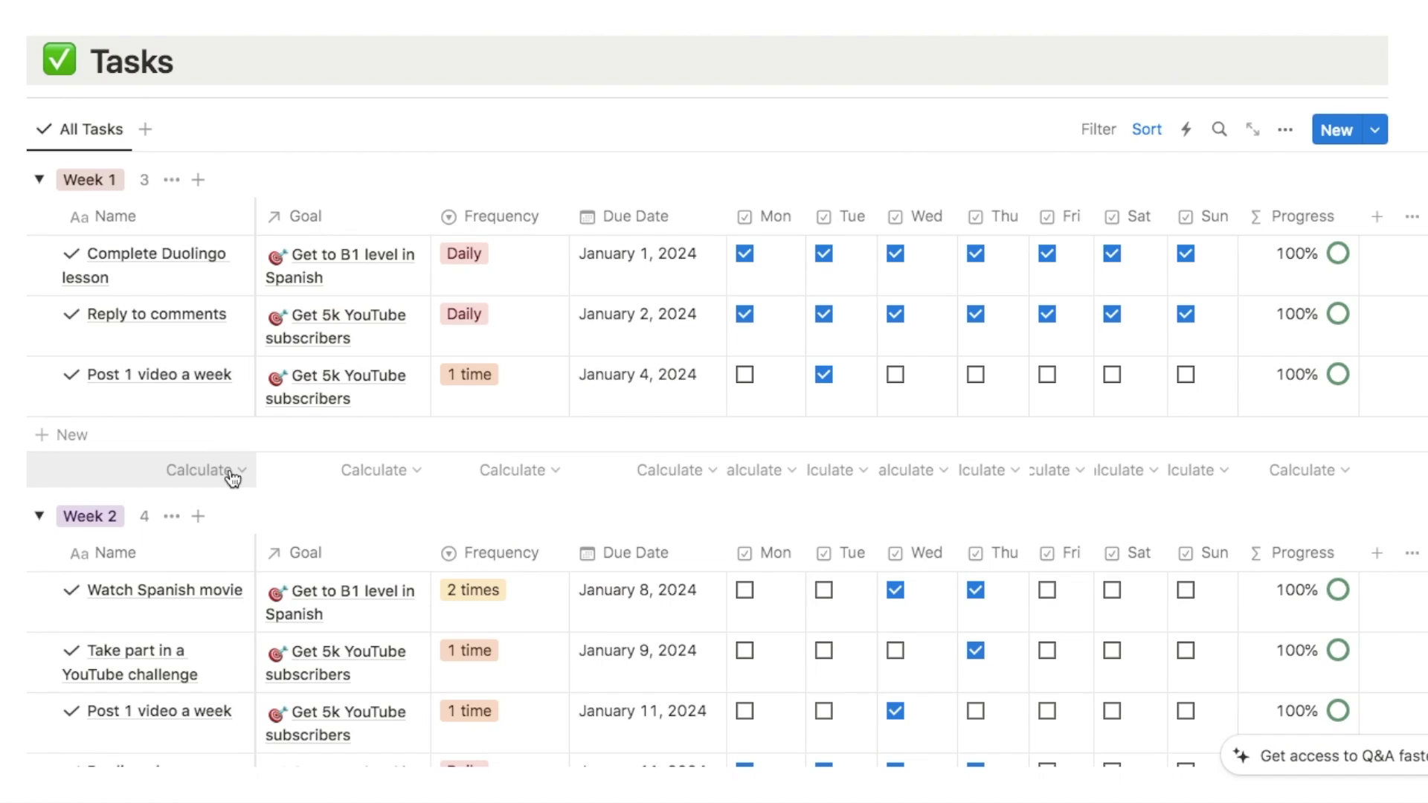
click(473, 387)
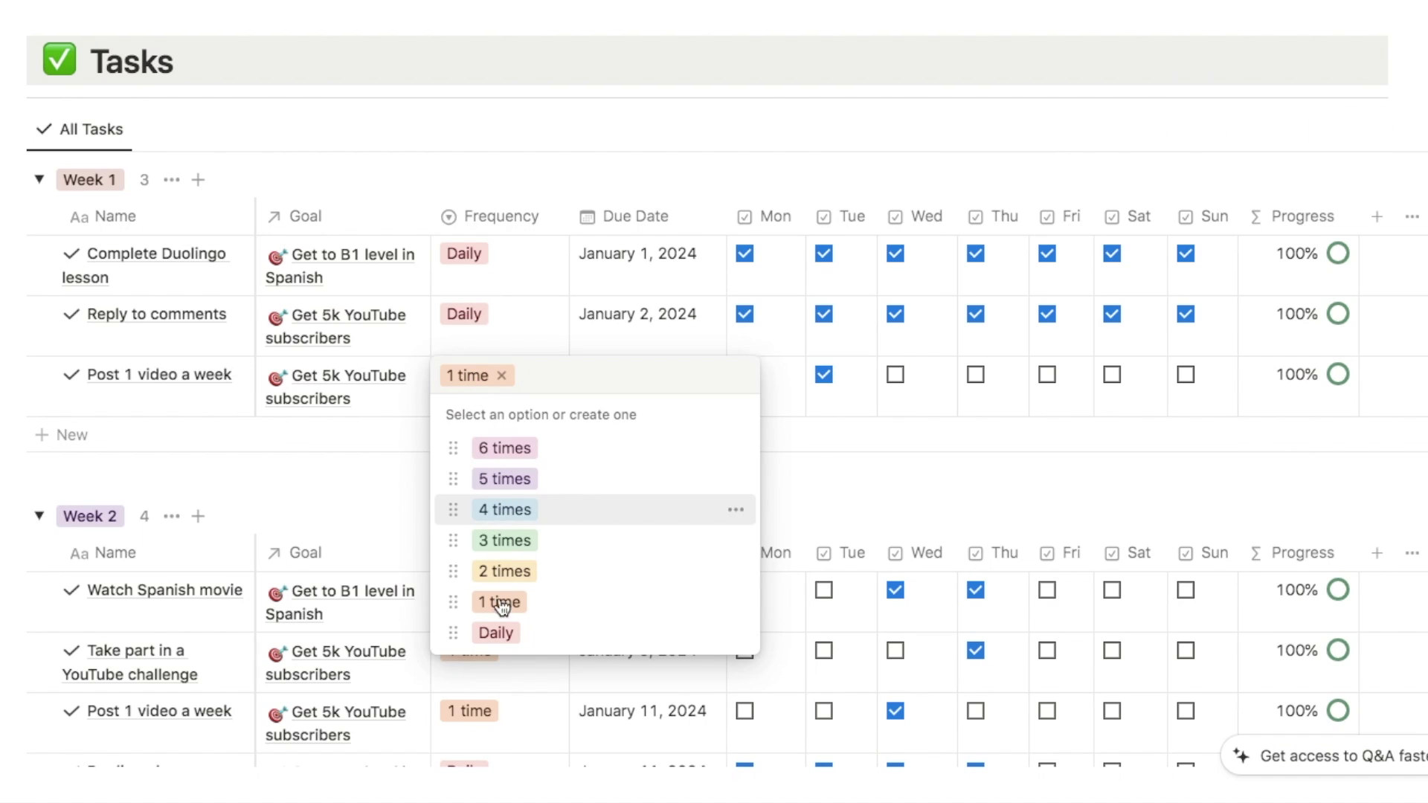
click(366, 465)
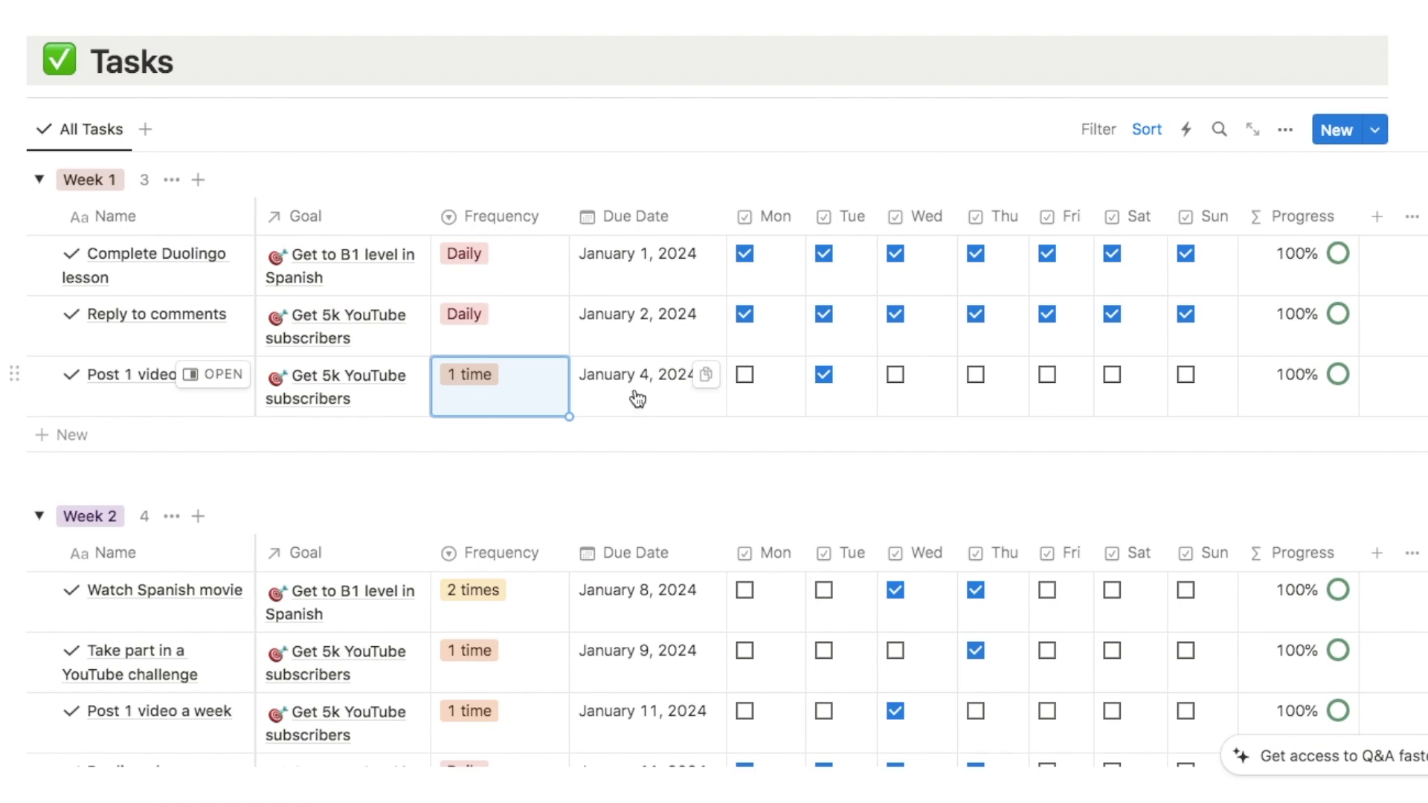
key(Escape)
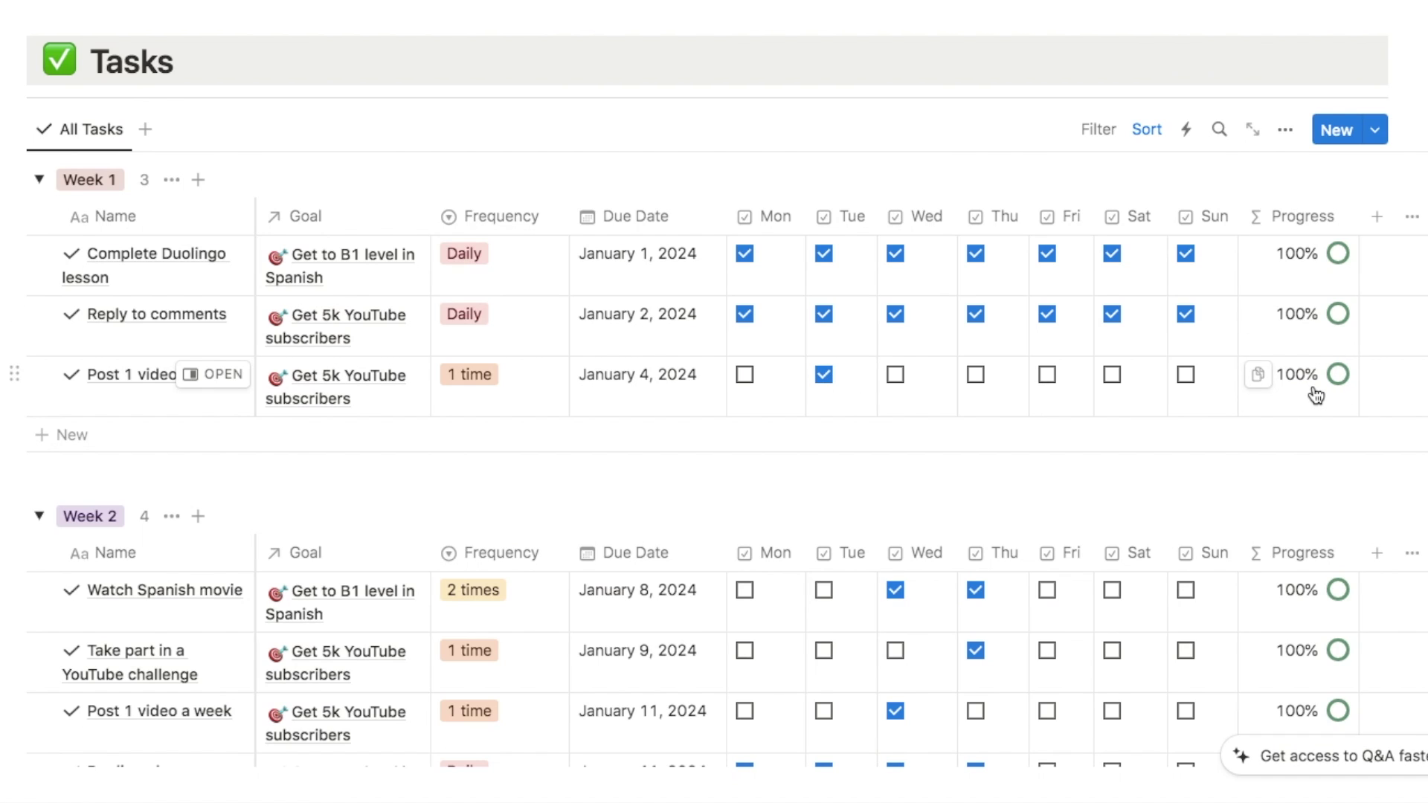
- Set Post 1 video a week to 4 times and tick Wednesday, Thursday and Friday
click(465, 379)
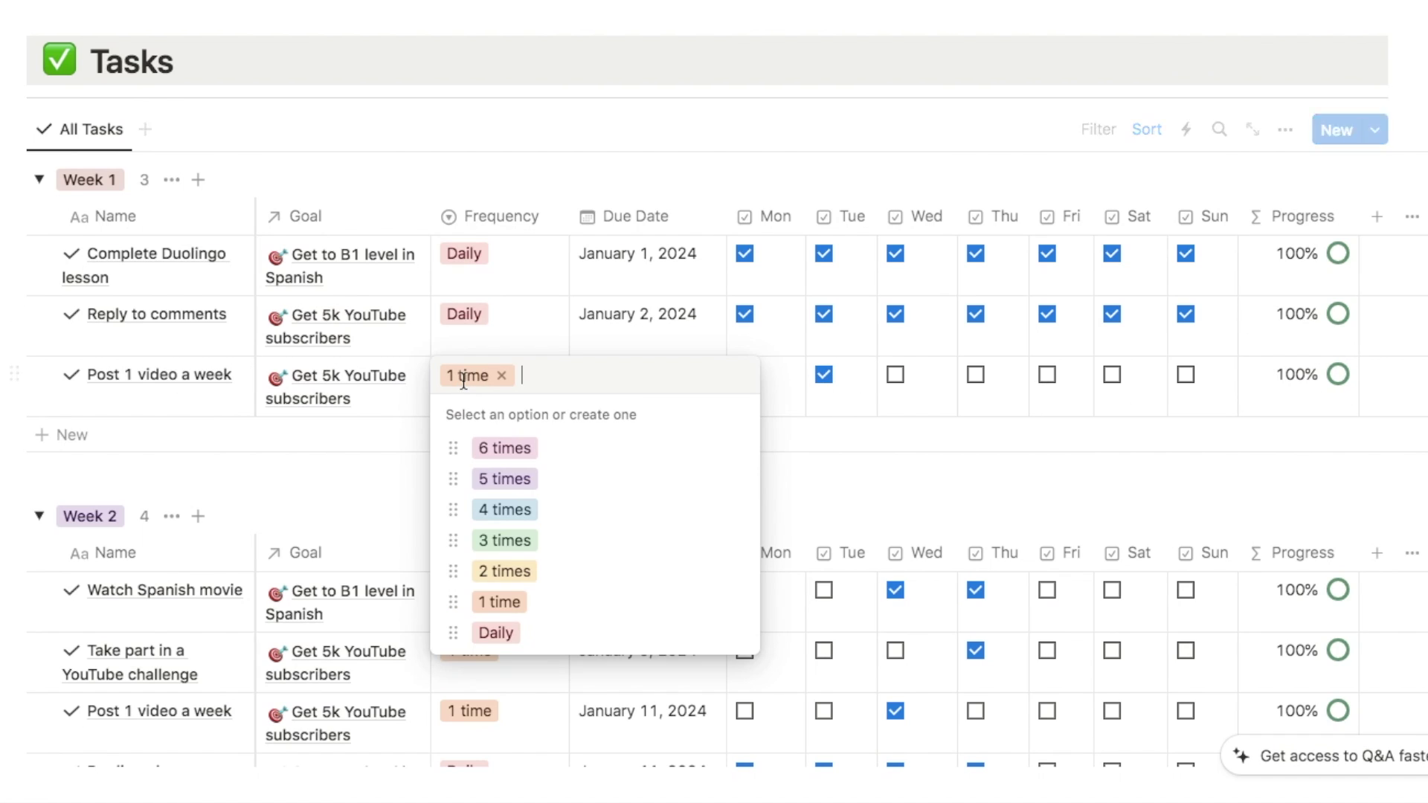
click(512, 512)
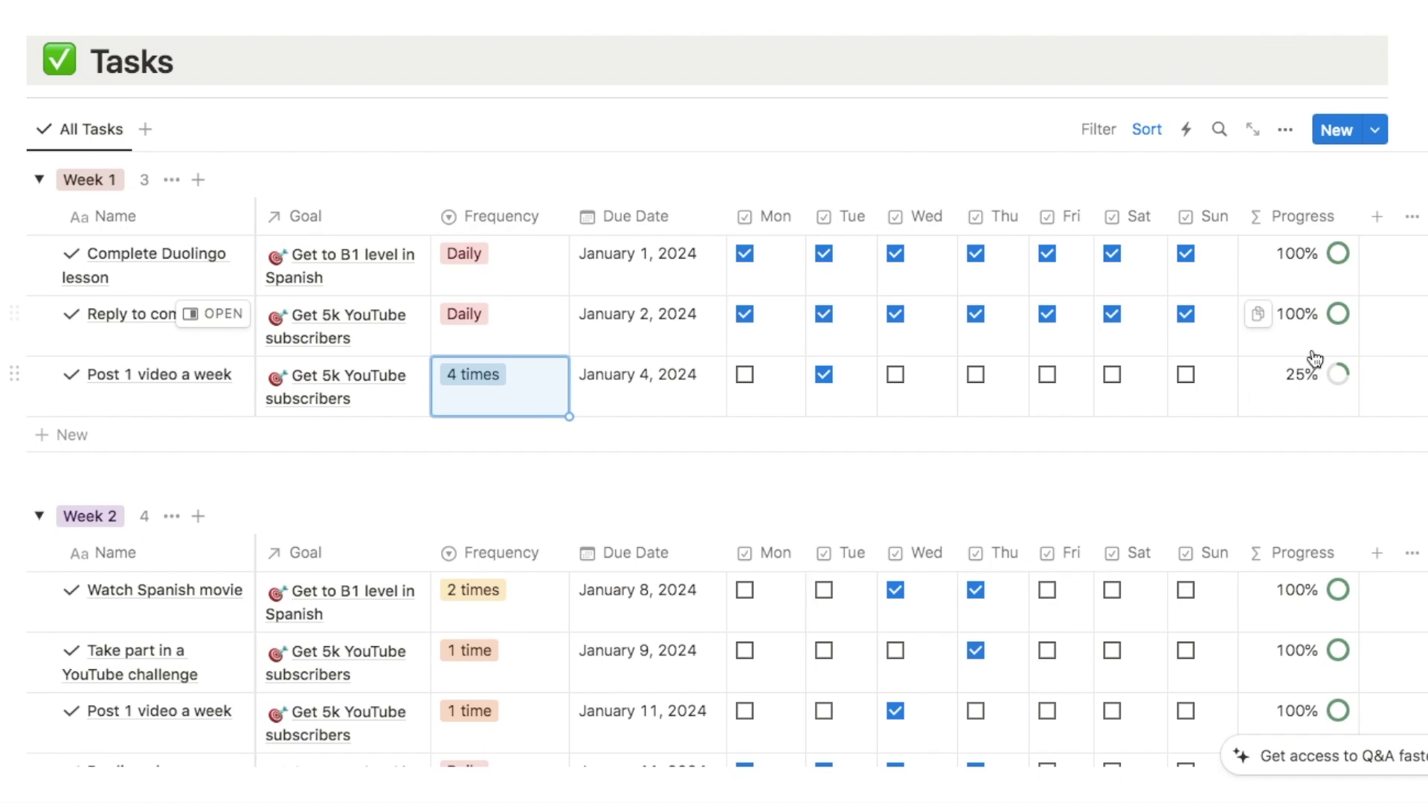
click(895, 375)
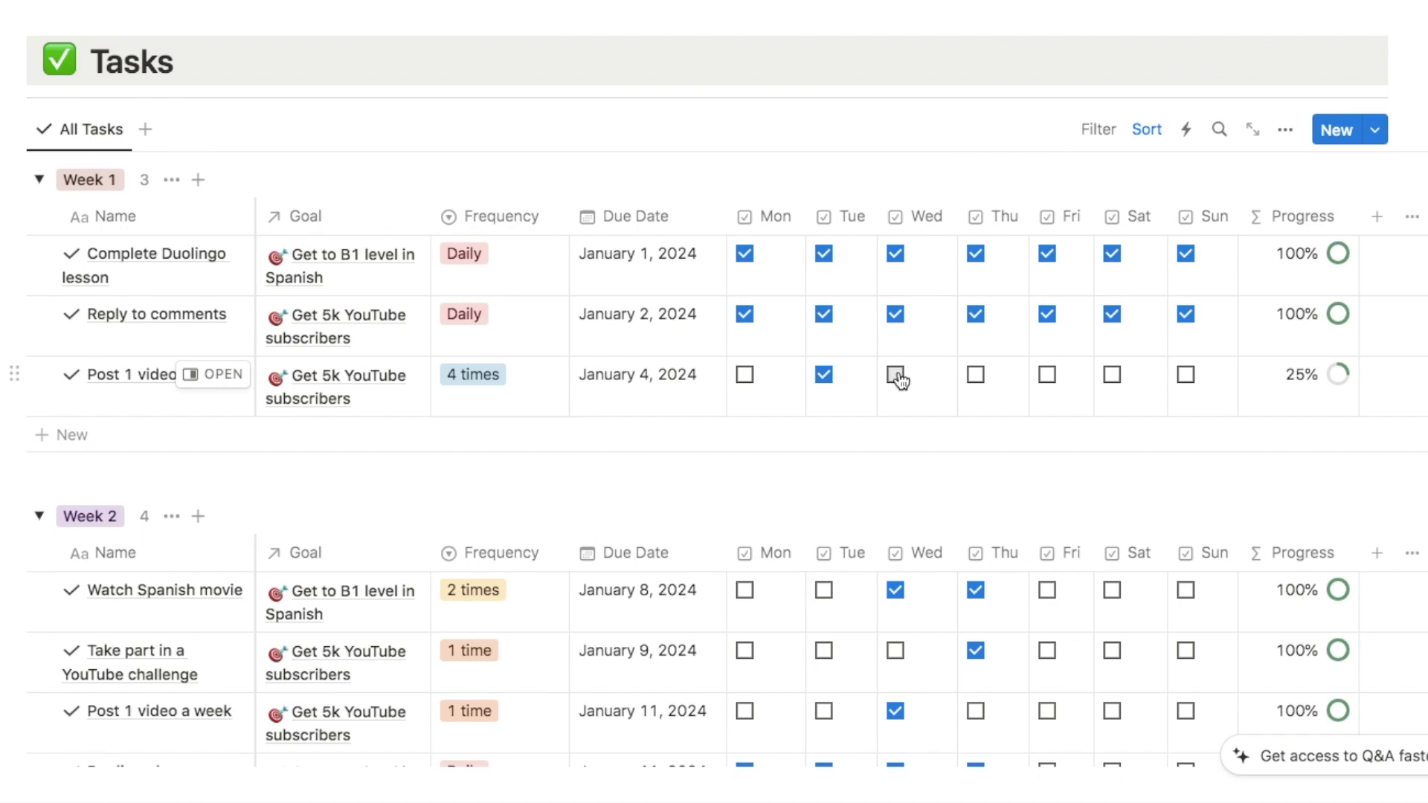
click(976, 375)
click(1049, 376)
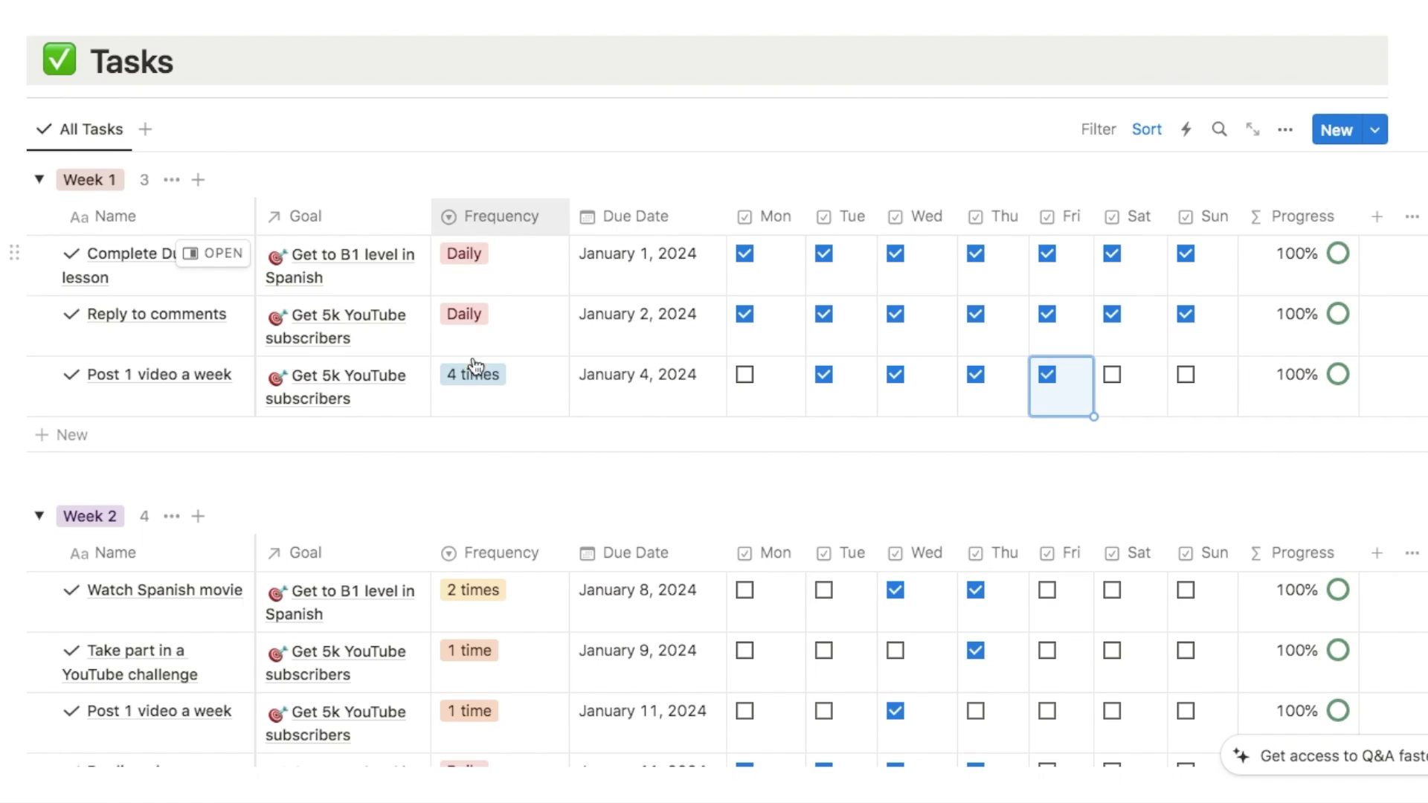
scroll(1318, 342, down, 4)
scroll(1313, 319, up, 5)
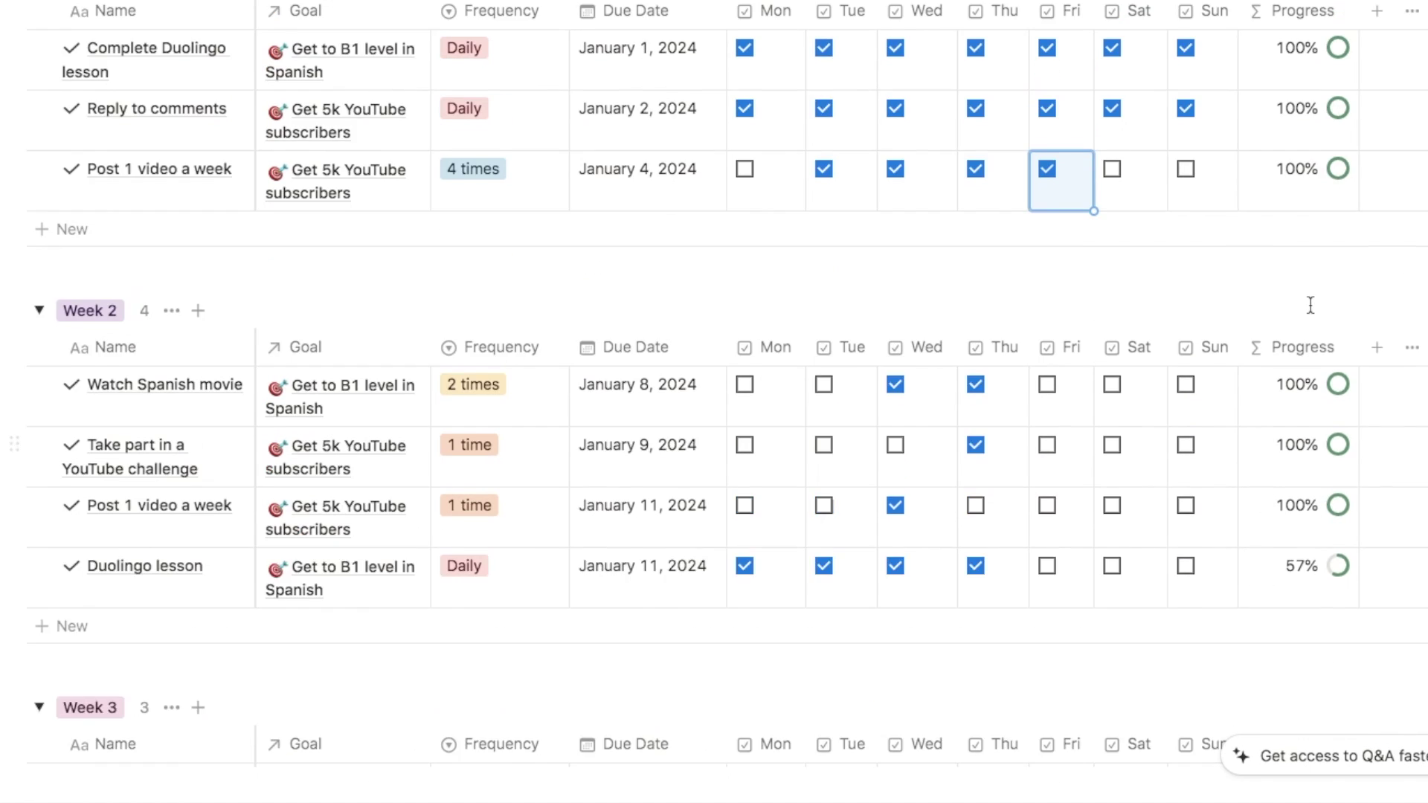
scroll(1312, 316, up, 5)
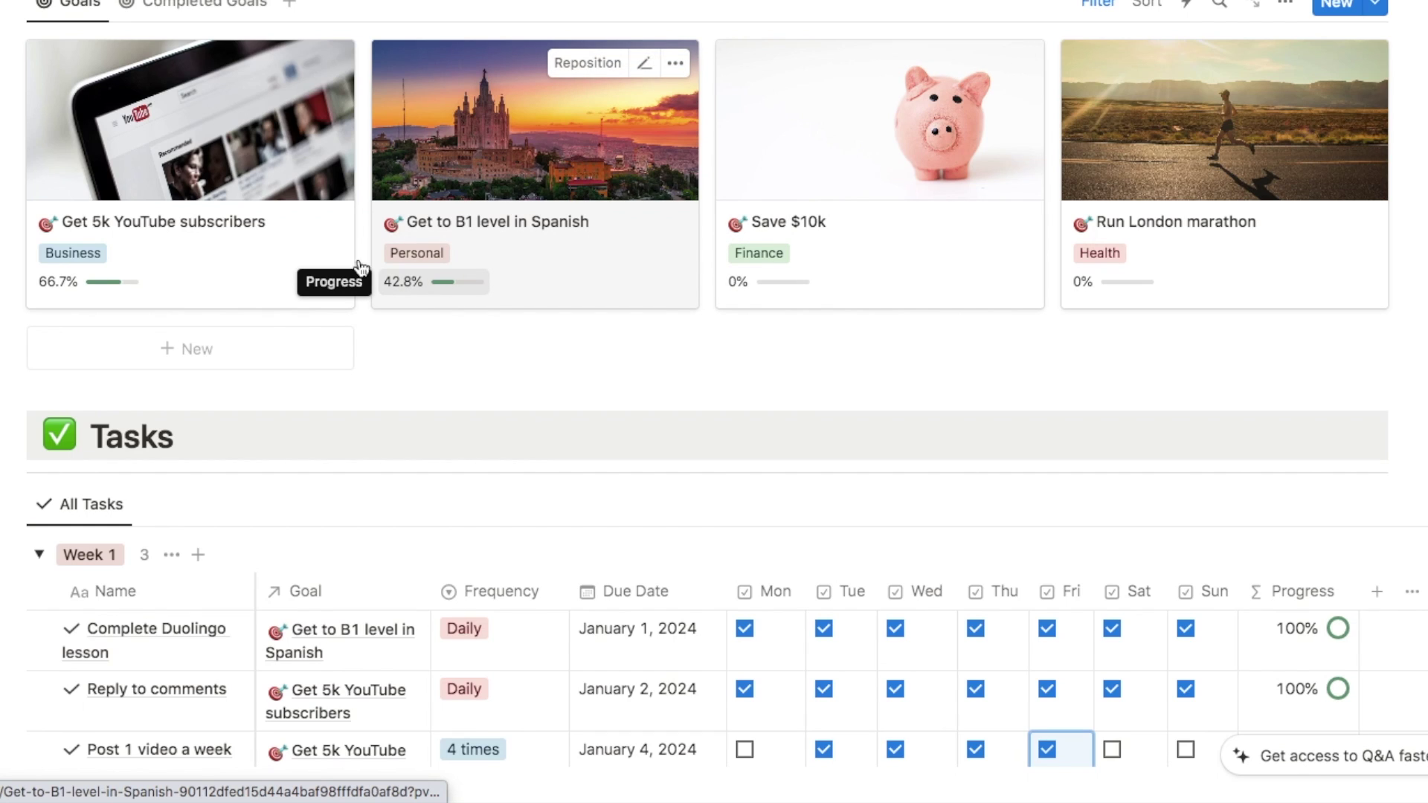
- Collapse the Week 1 and Week 2 groups and reveal the Week 11 and Week 12 groups
scroll(40, 195, down, 5)
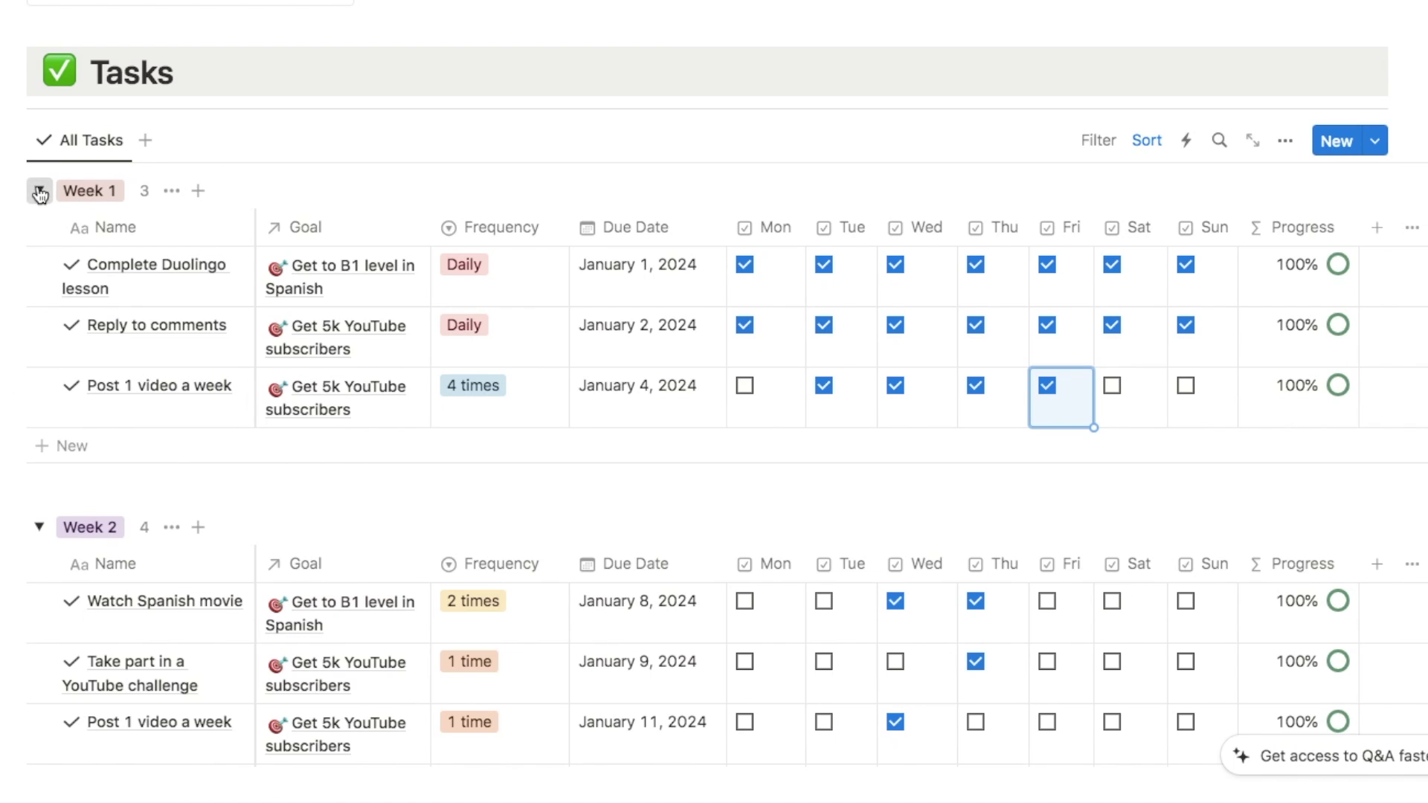
click(39, 195)
click(37, 244)
scroll(38, 245, down, 10)
scroll(38, 249, down, 14)
click(82, 597)
scroll(76, 682, down, 2)
scroll(78, 685, up, 13)
scroll(80, 685, up, 15)
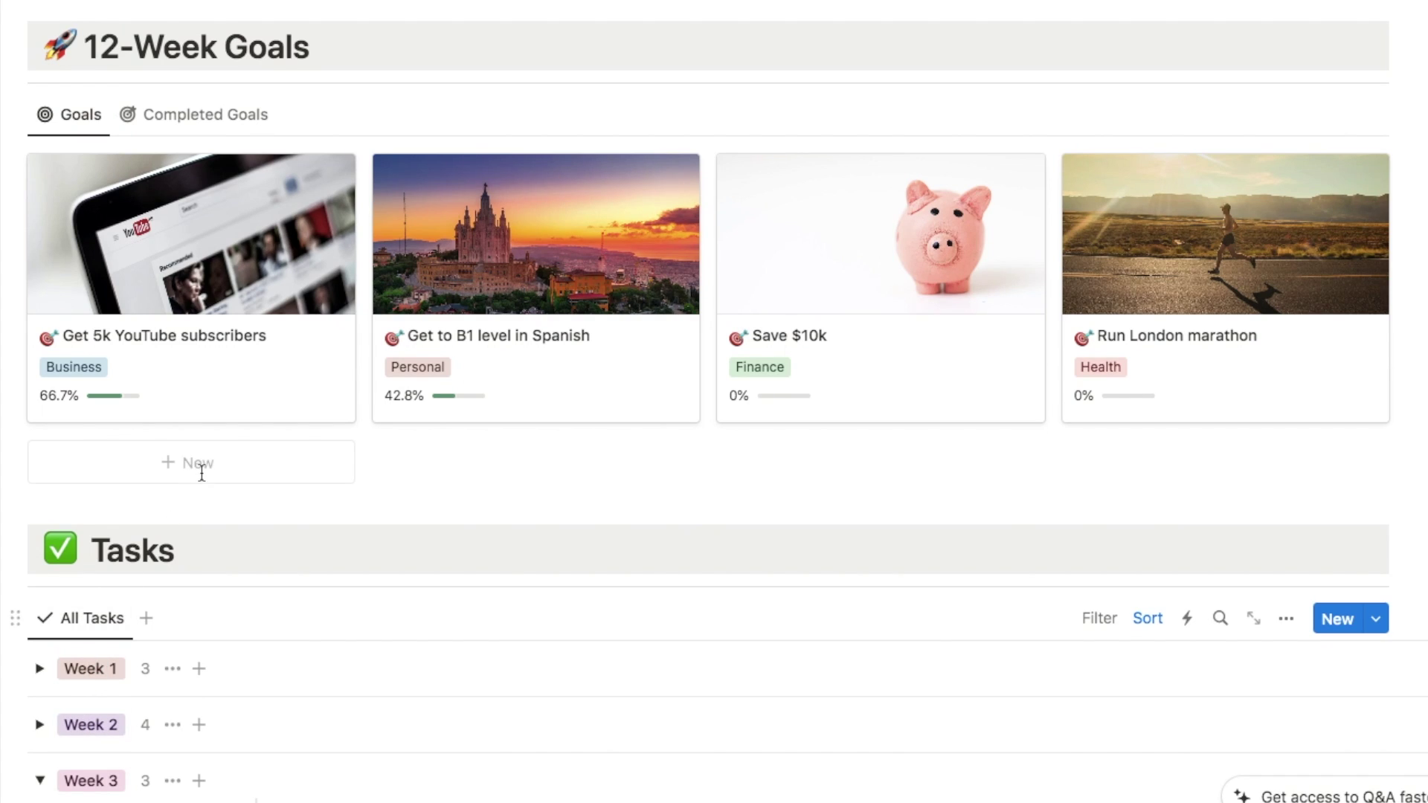
- Review the Get 5k YouTube subscribers goal page with its weekly tasks at 66.7%
click(222, 392)
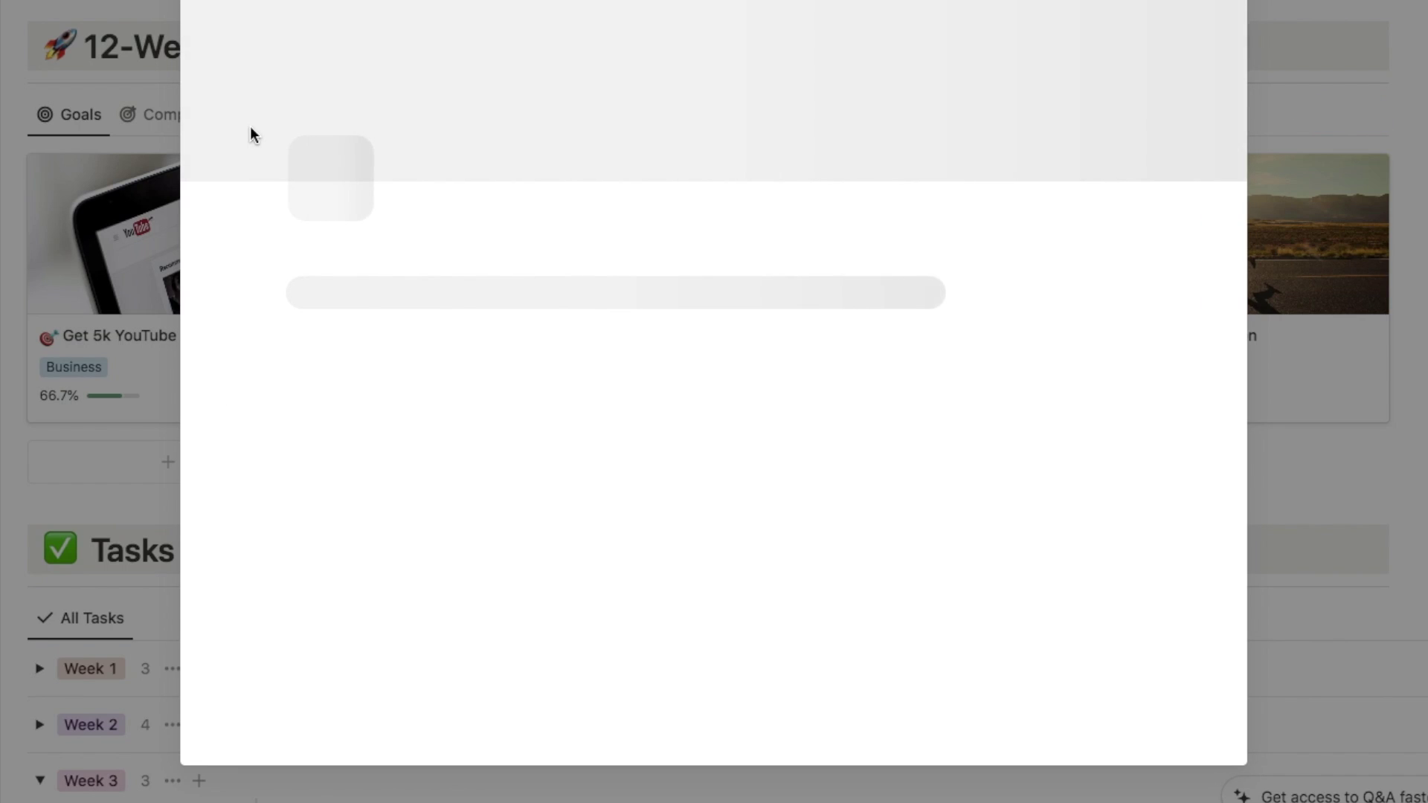
scroll(407, 247, down, 5)
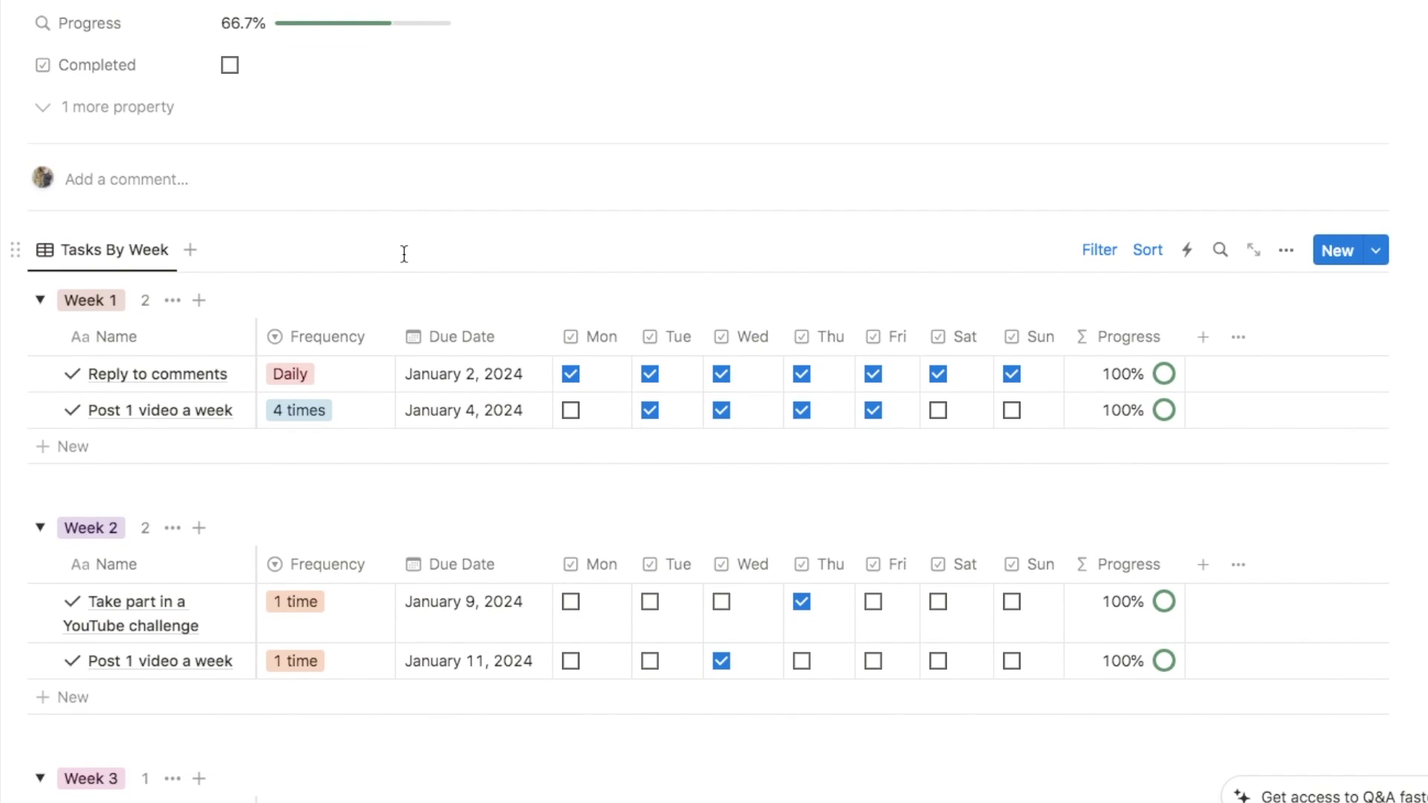
scroll(404, 253, up, 4)
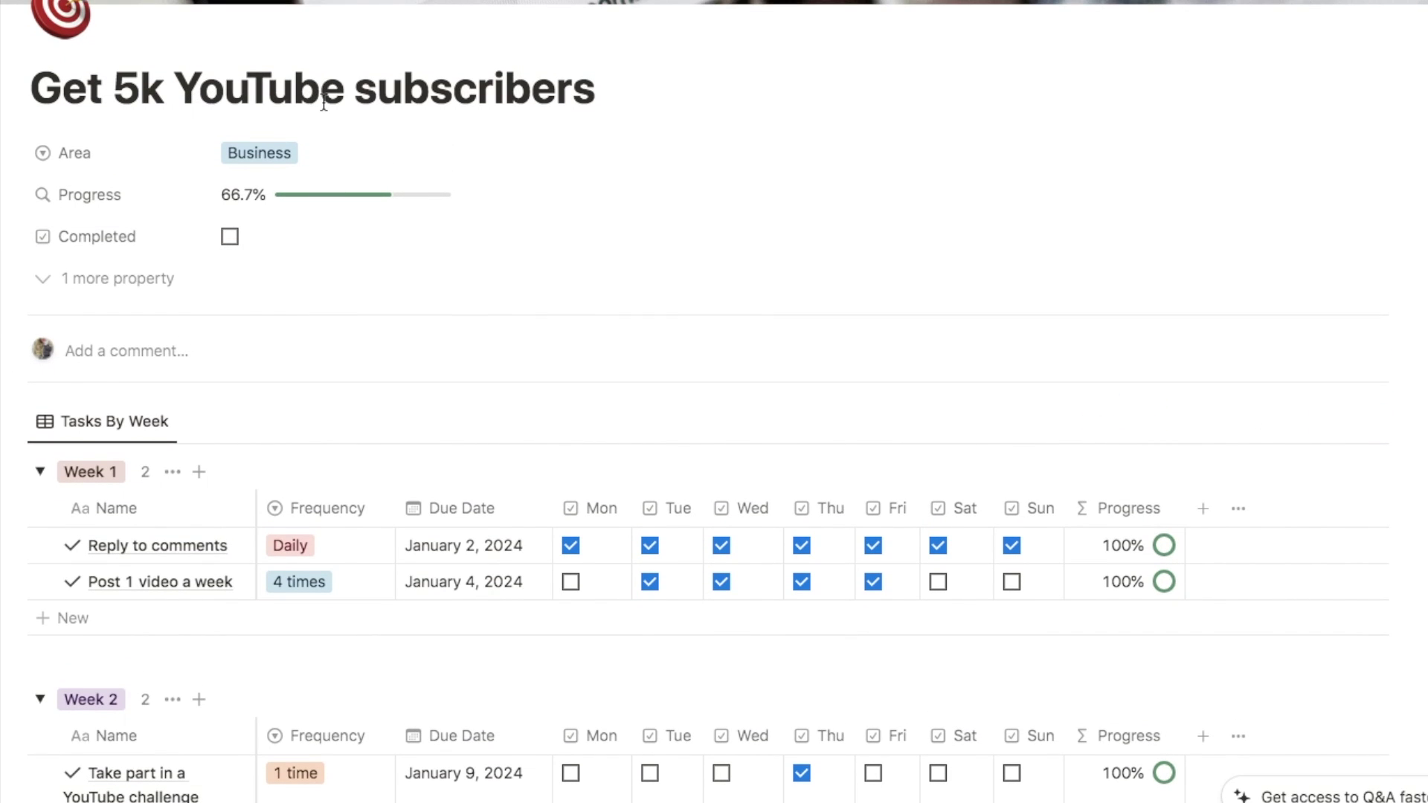
scroll(322, 342, down, 3)
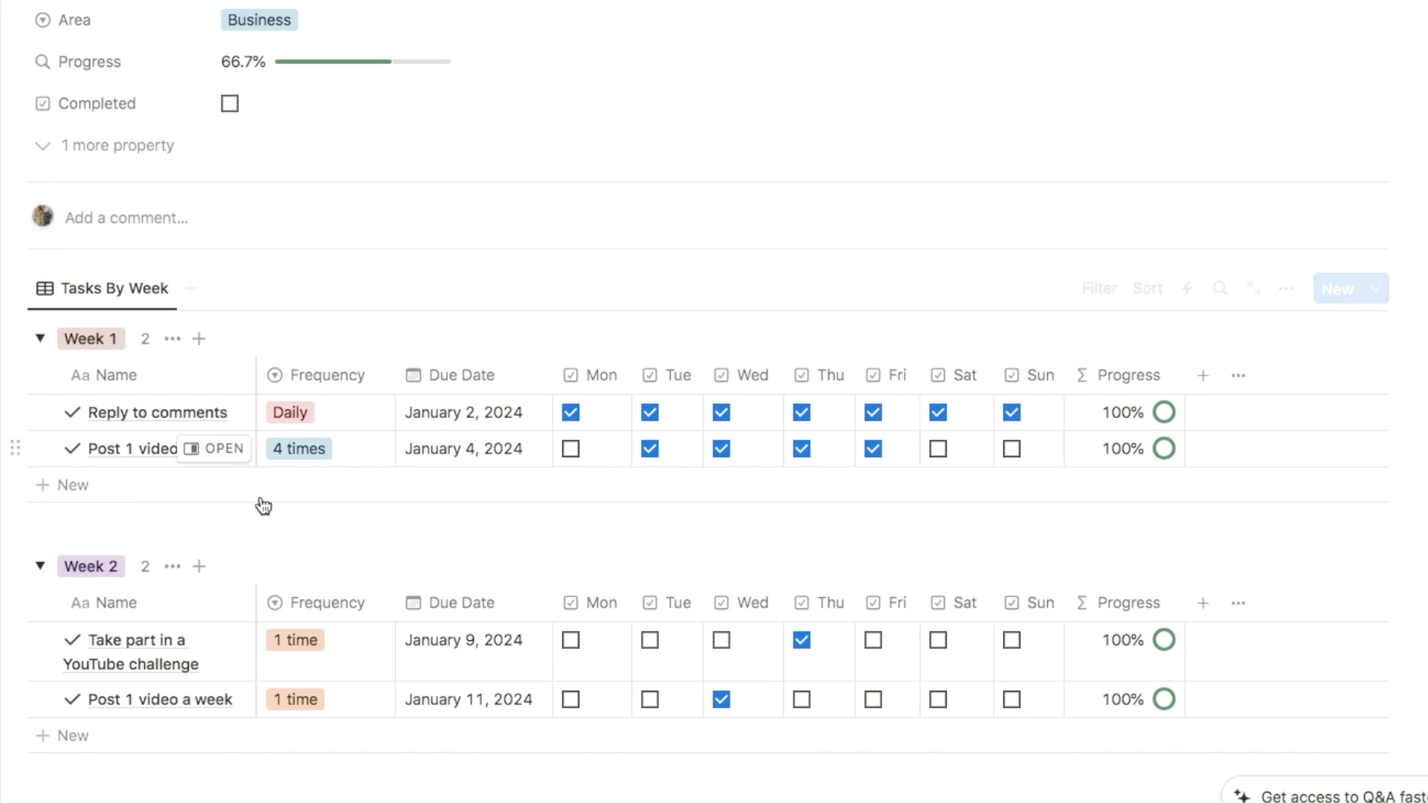
scroll(267, 335, up, 5)
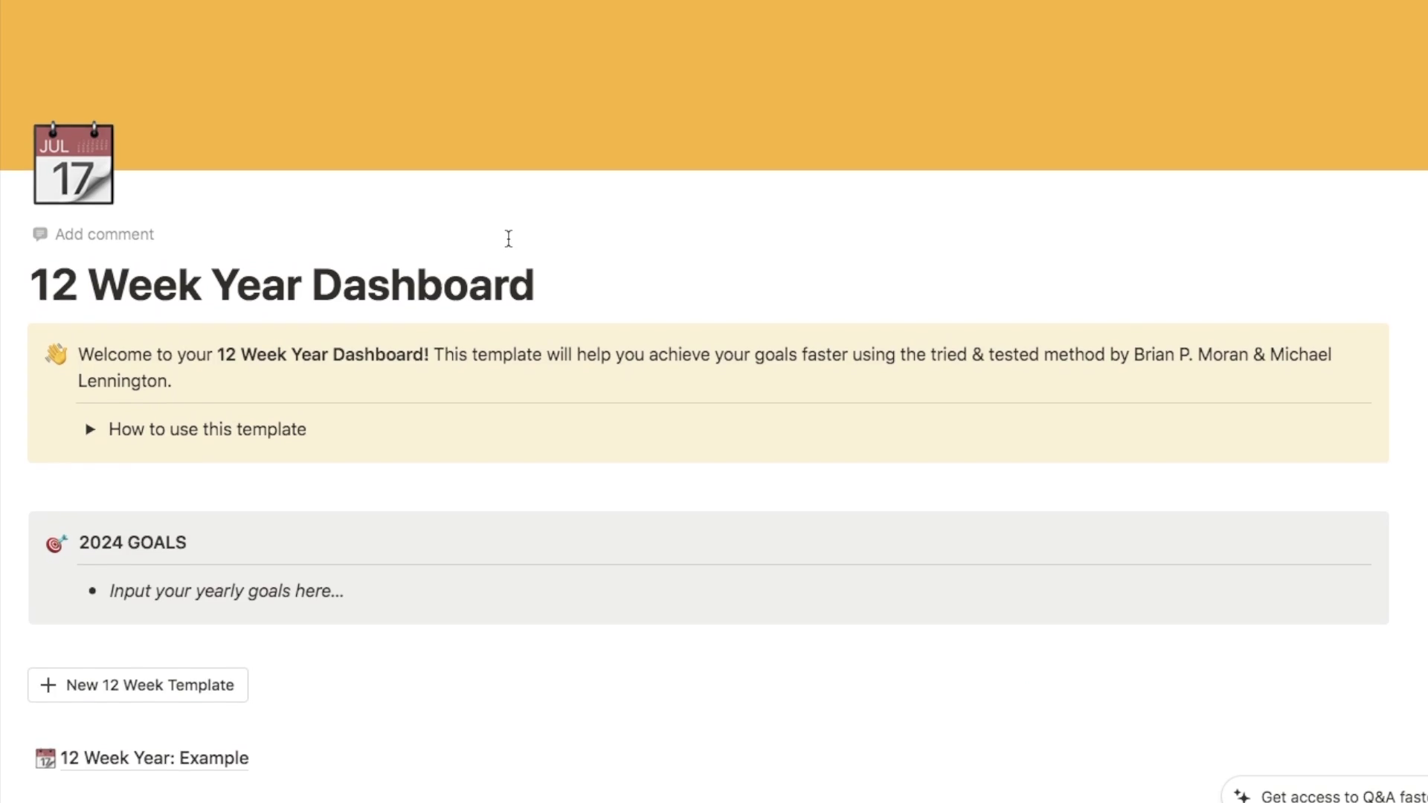
- Create a new 12-week page with the New 12 Week Template button
scroll(509, 238, down, 4)
scroll(509, 238, down, 1)
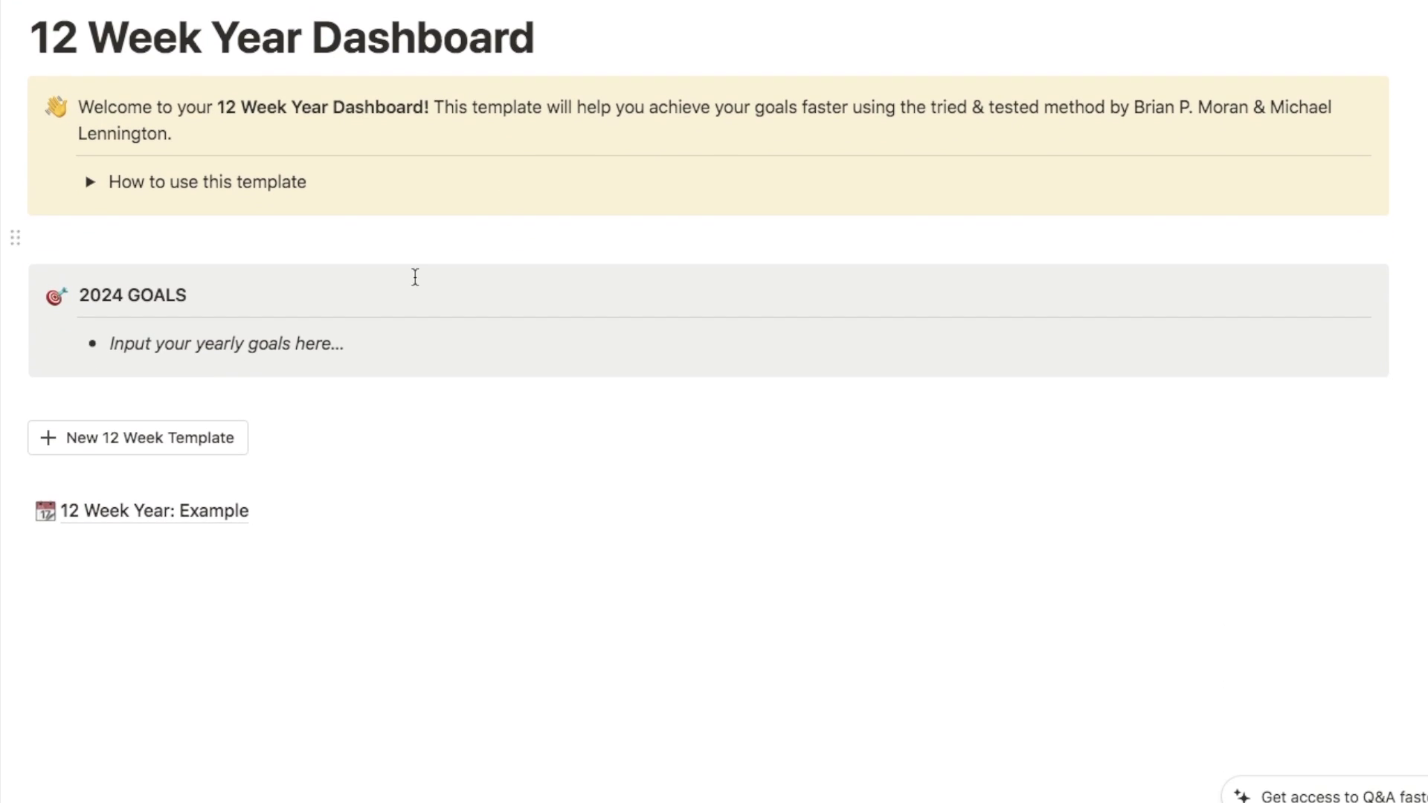
click(150, 442)
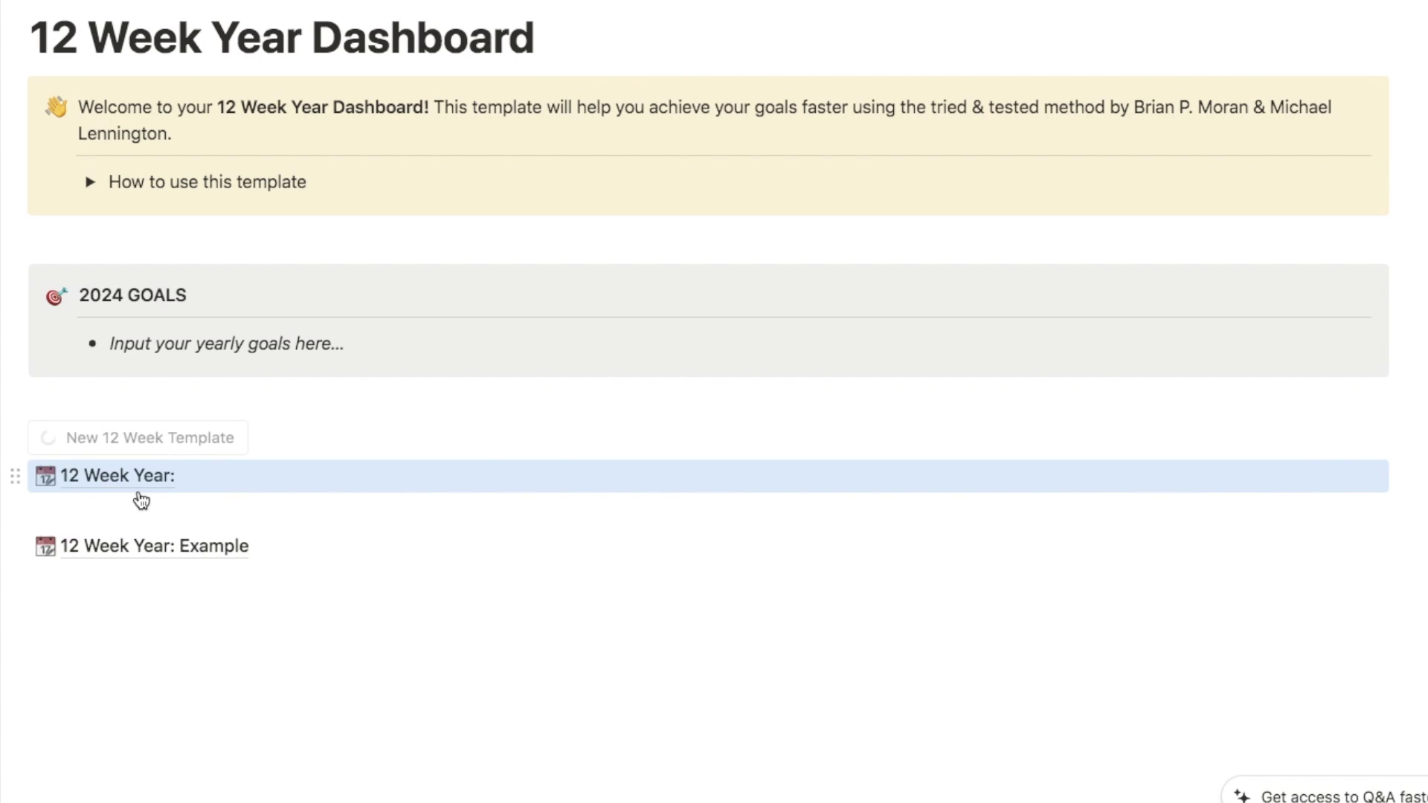
- Open the new '12 Week Year:' page and look over its empty goals and Week 1 tasks
mouse_move(113, 484)
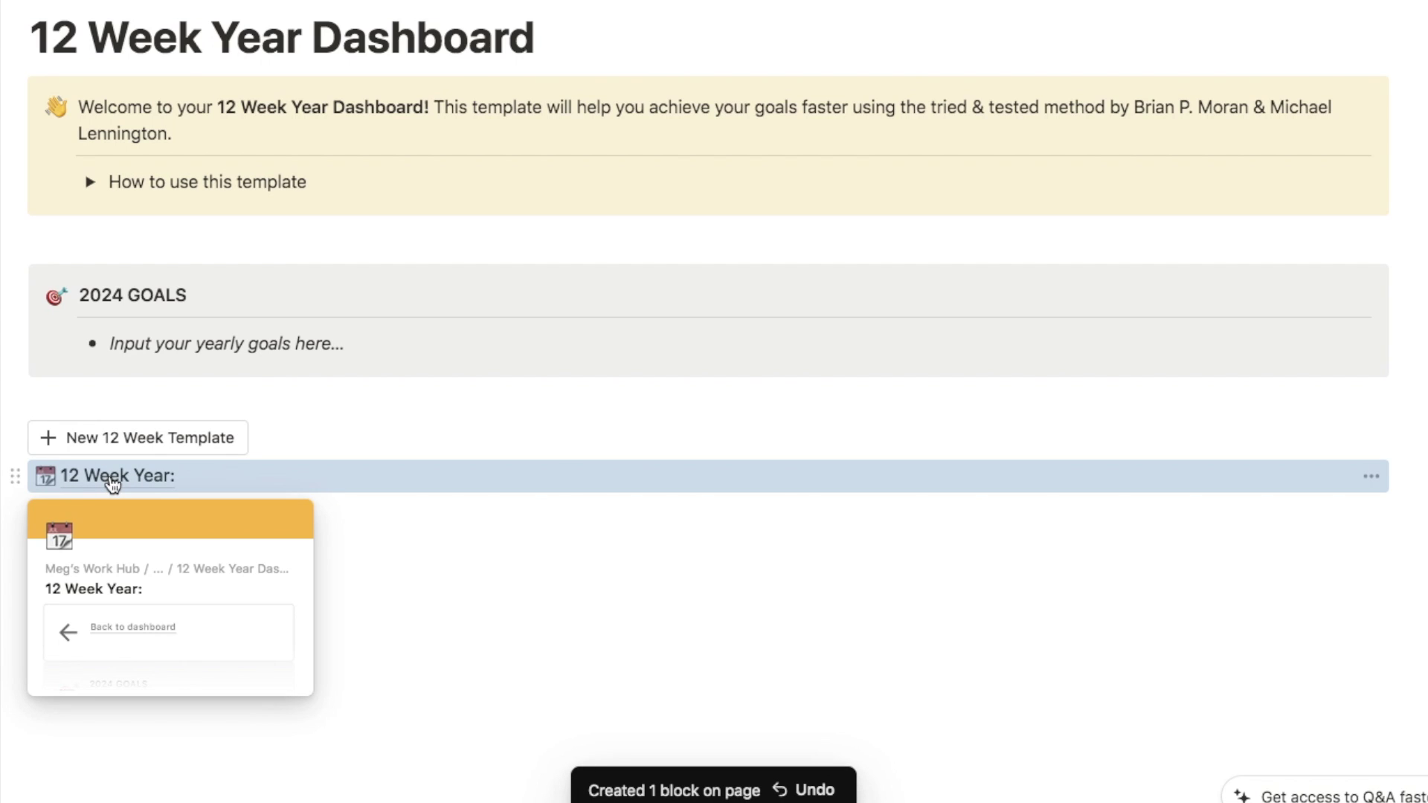
click(132, 480)
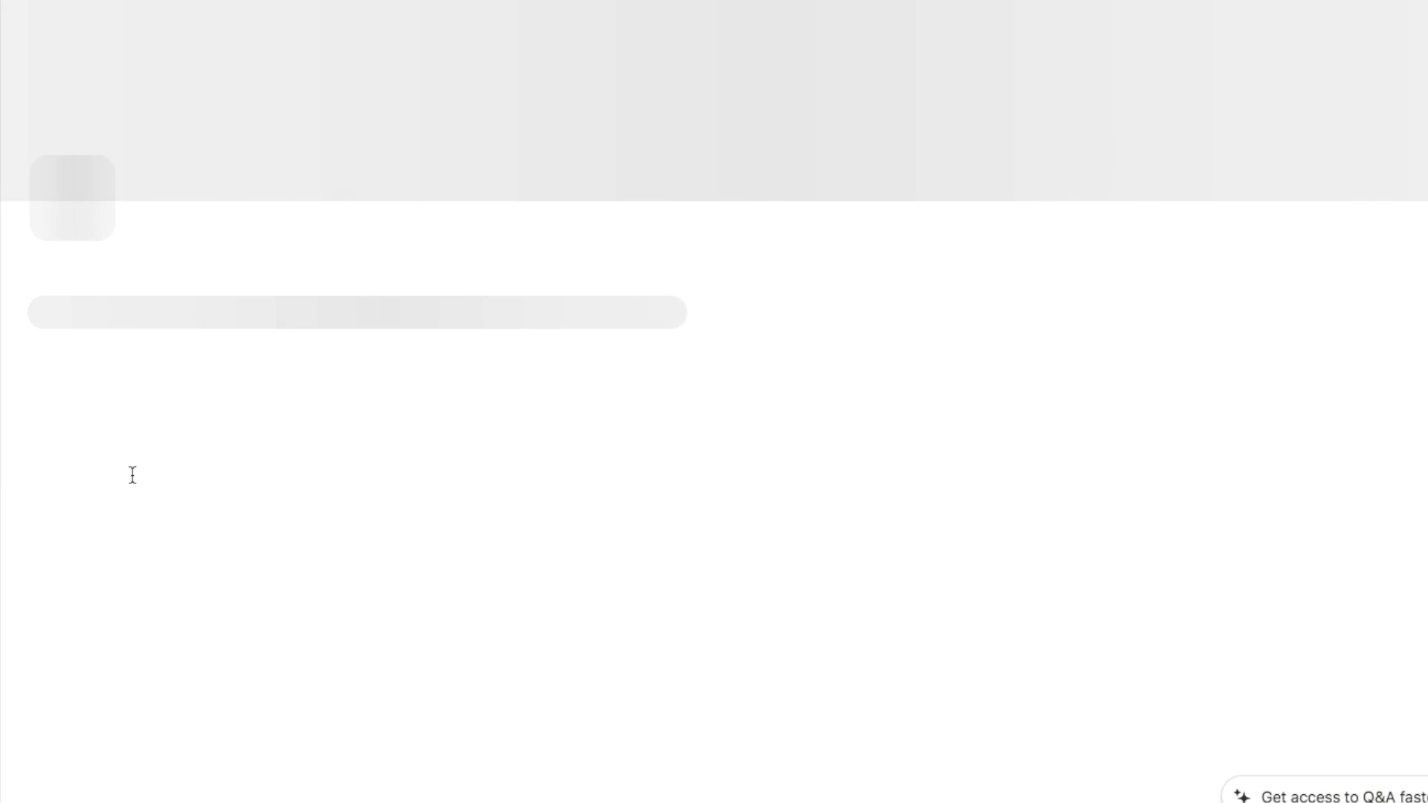
scroll(436, 298, down, 5)
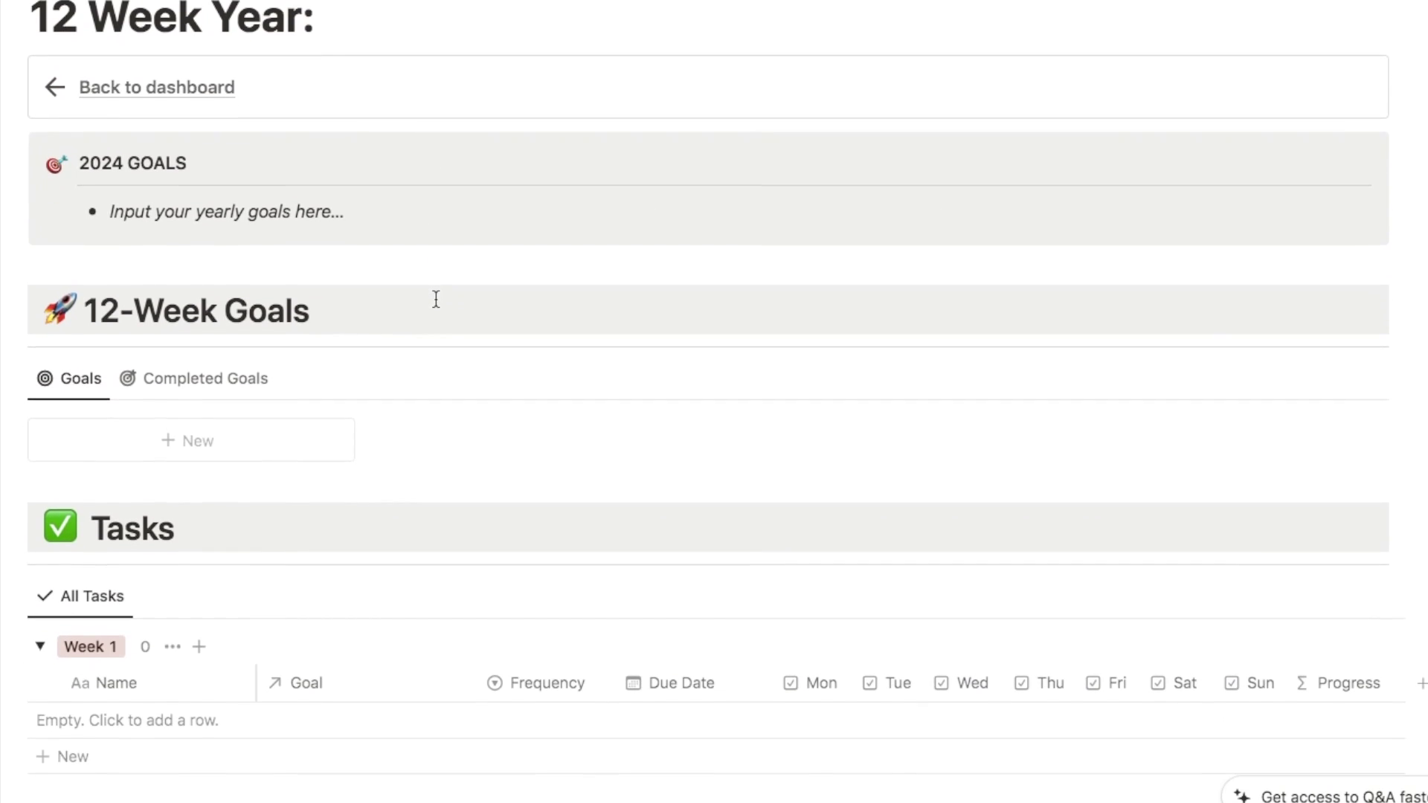
scroll(436, 299, up, 4)
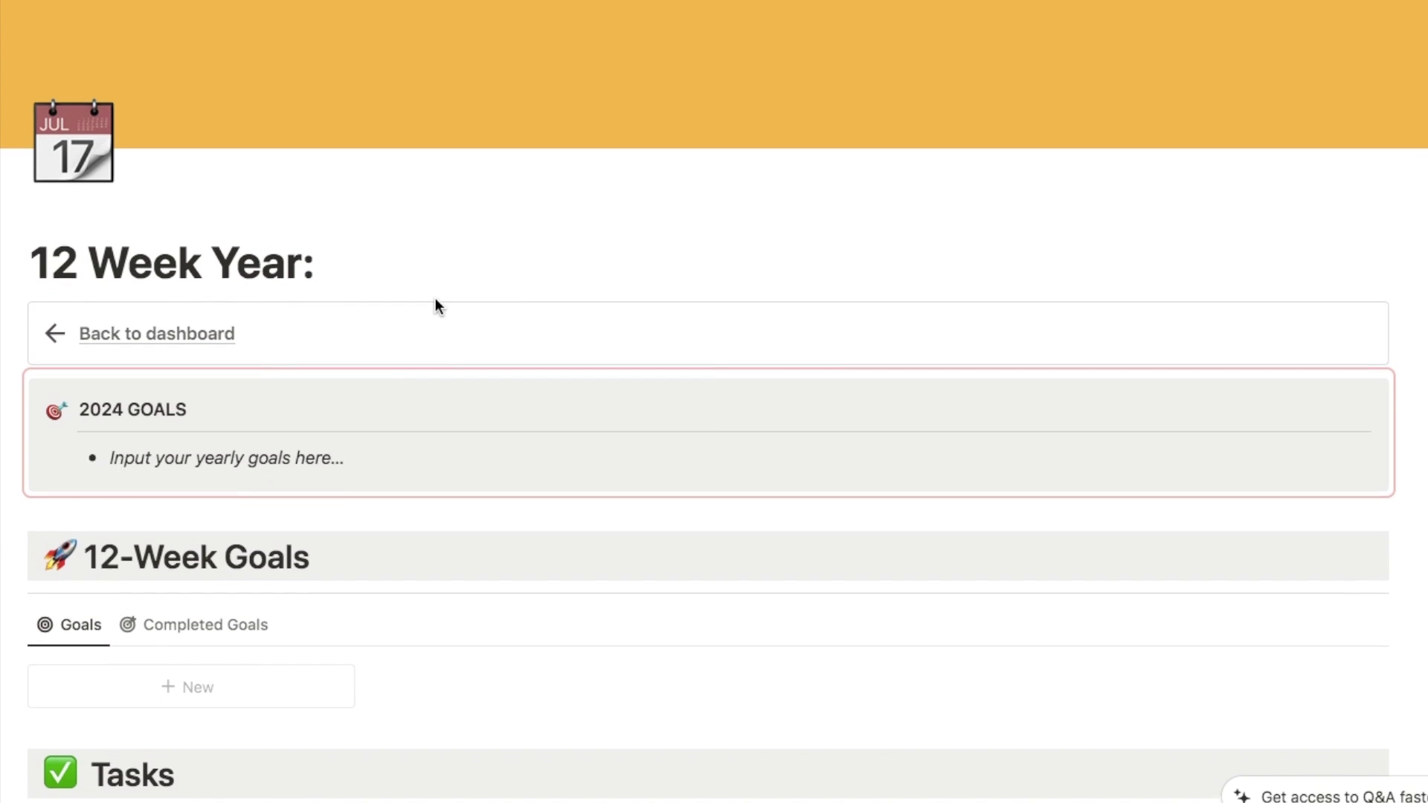
scroll(435, 305, up, 1)
scroll(637, 502, down, 2)
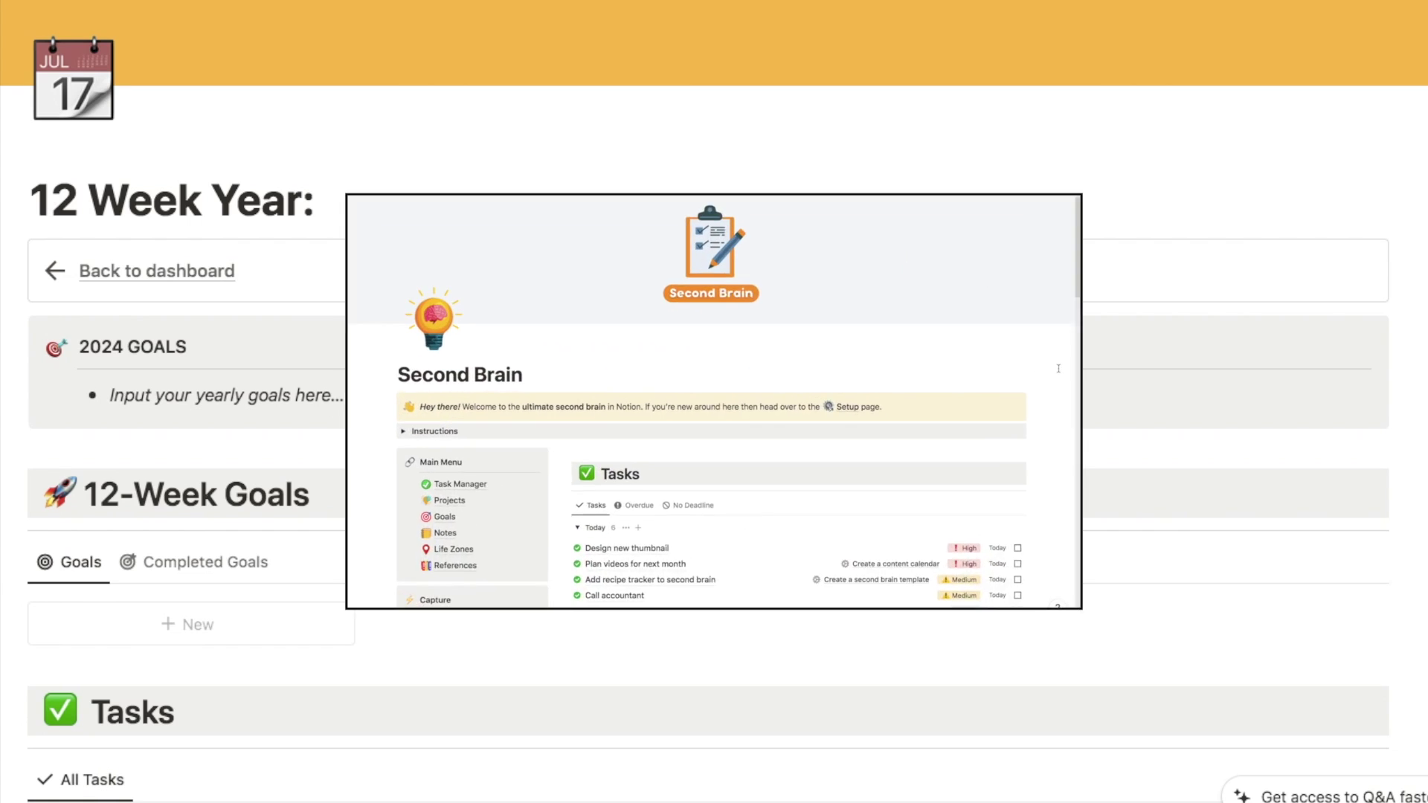